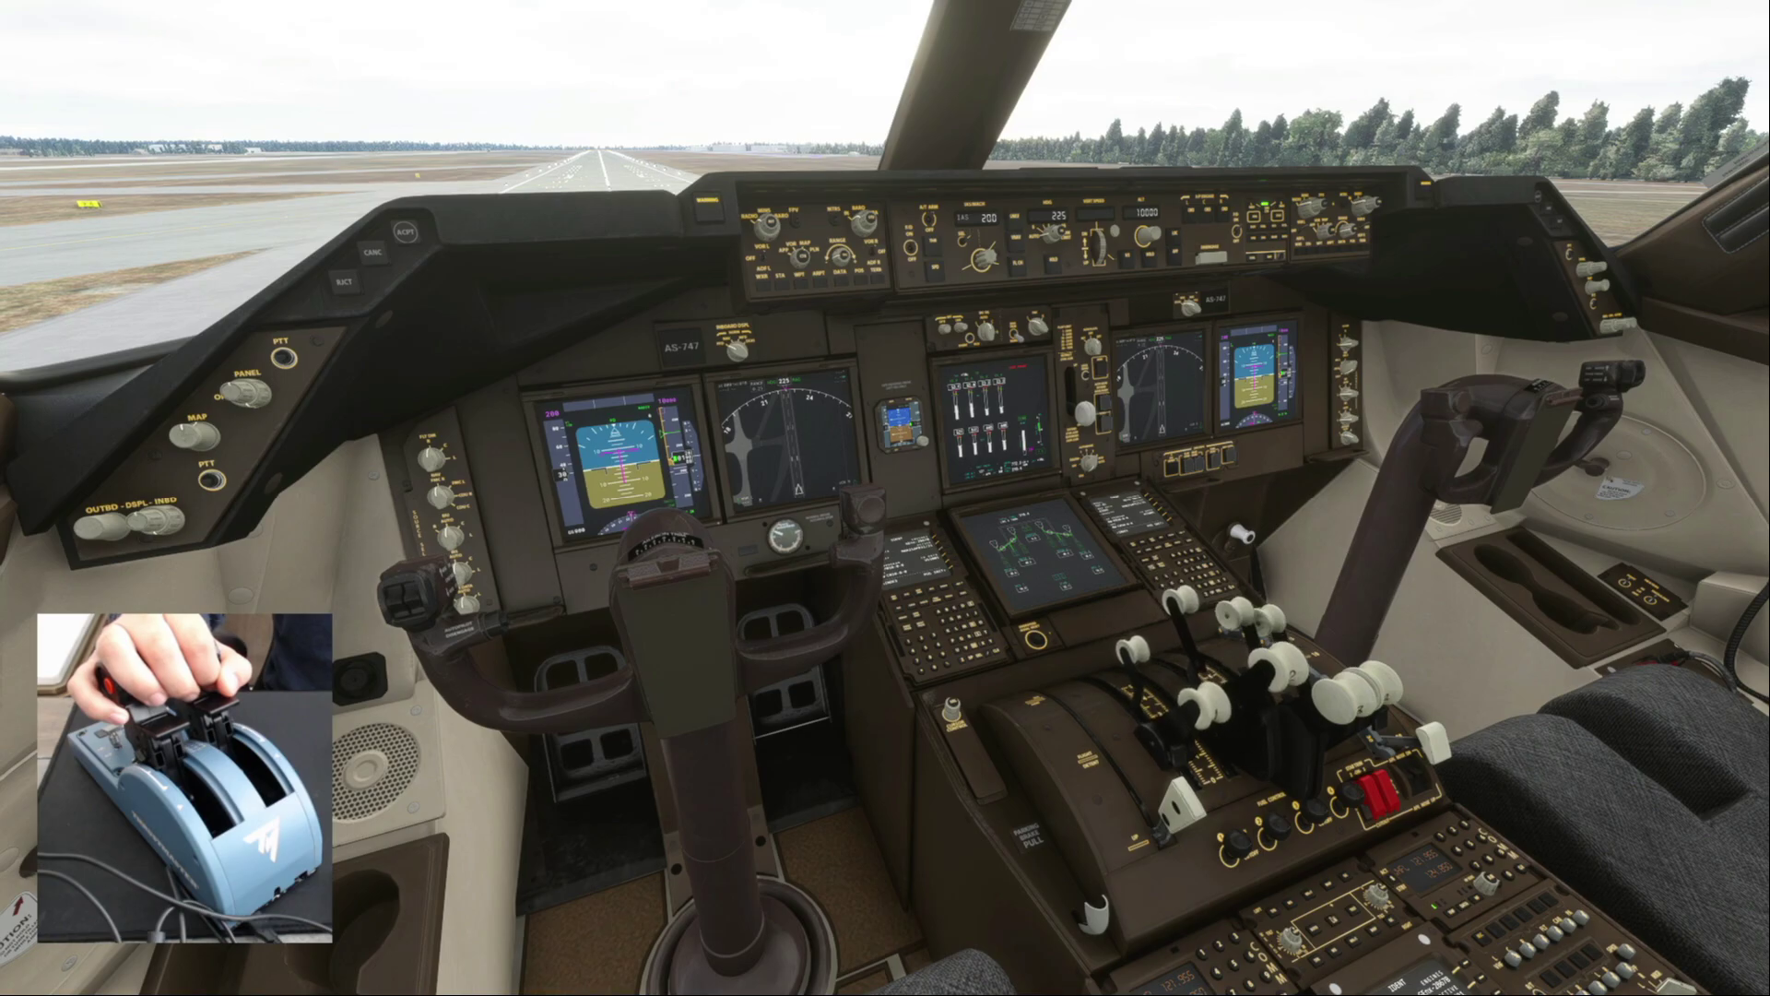
# Open the control settings and start creating a new profile for the TCA Q-ENG 1&2 device
pyautogui.press('Escape')
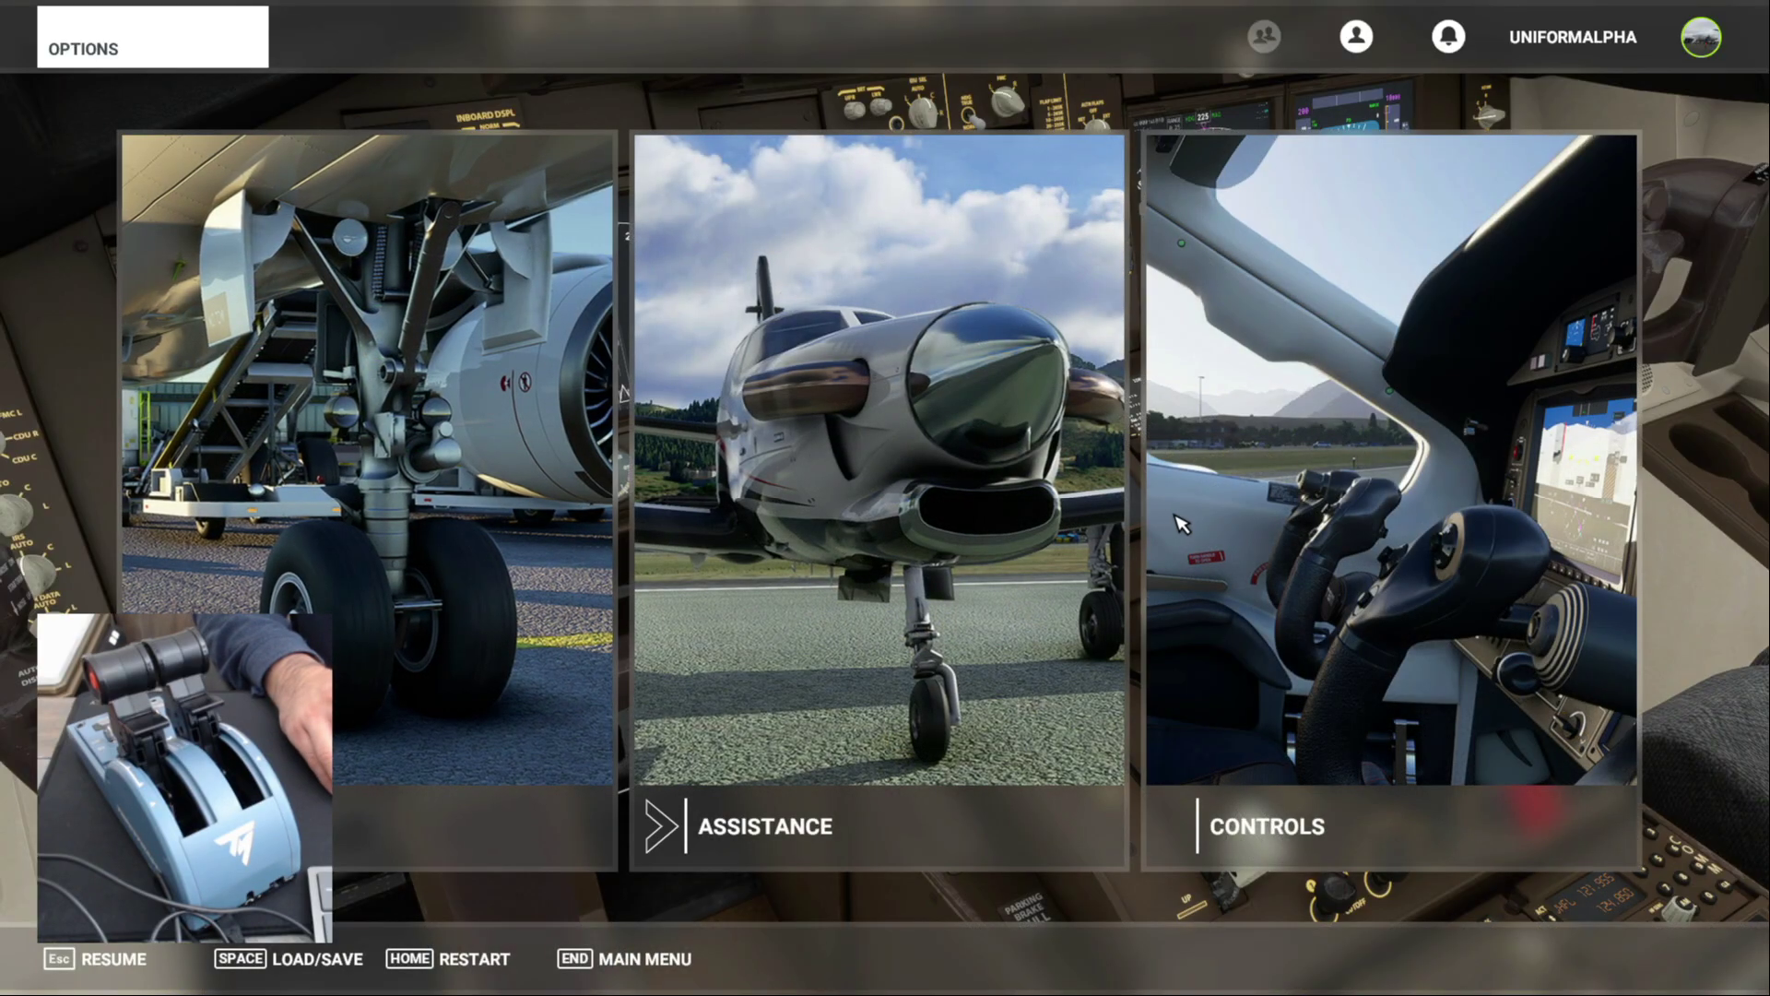
pyautogui.click(1395, 492)
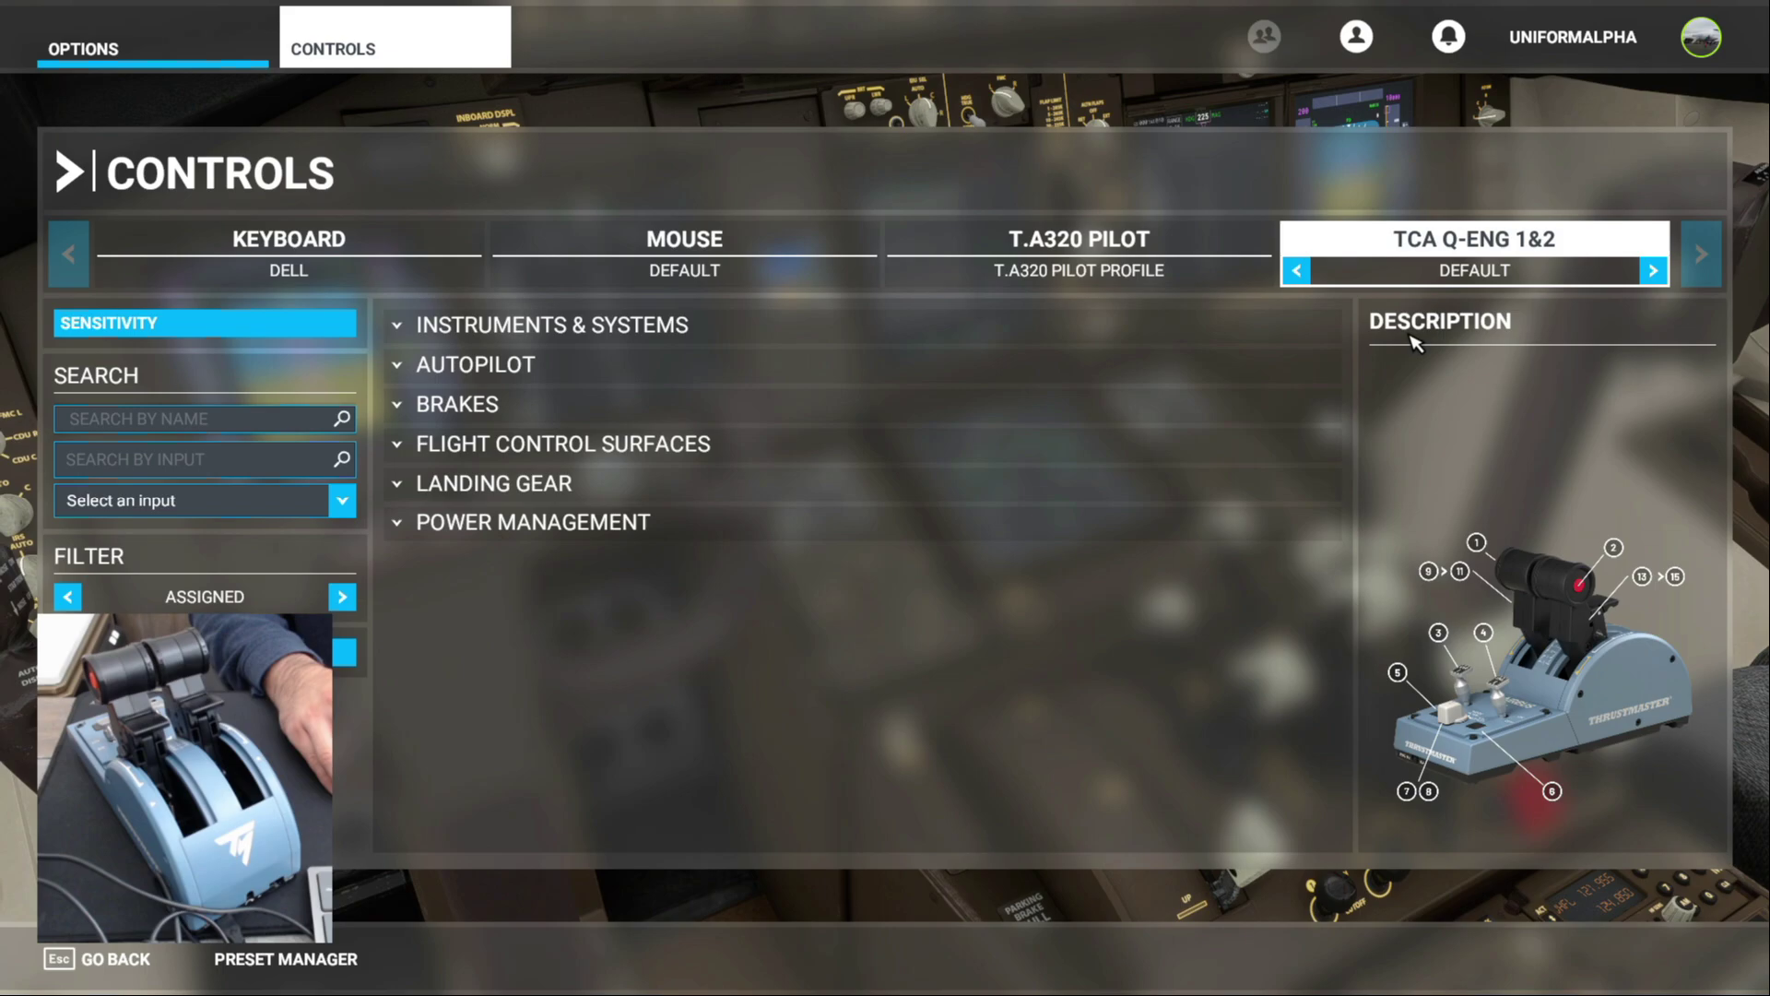
pyautogui.click(297, 962)
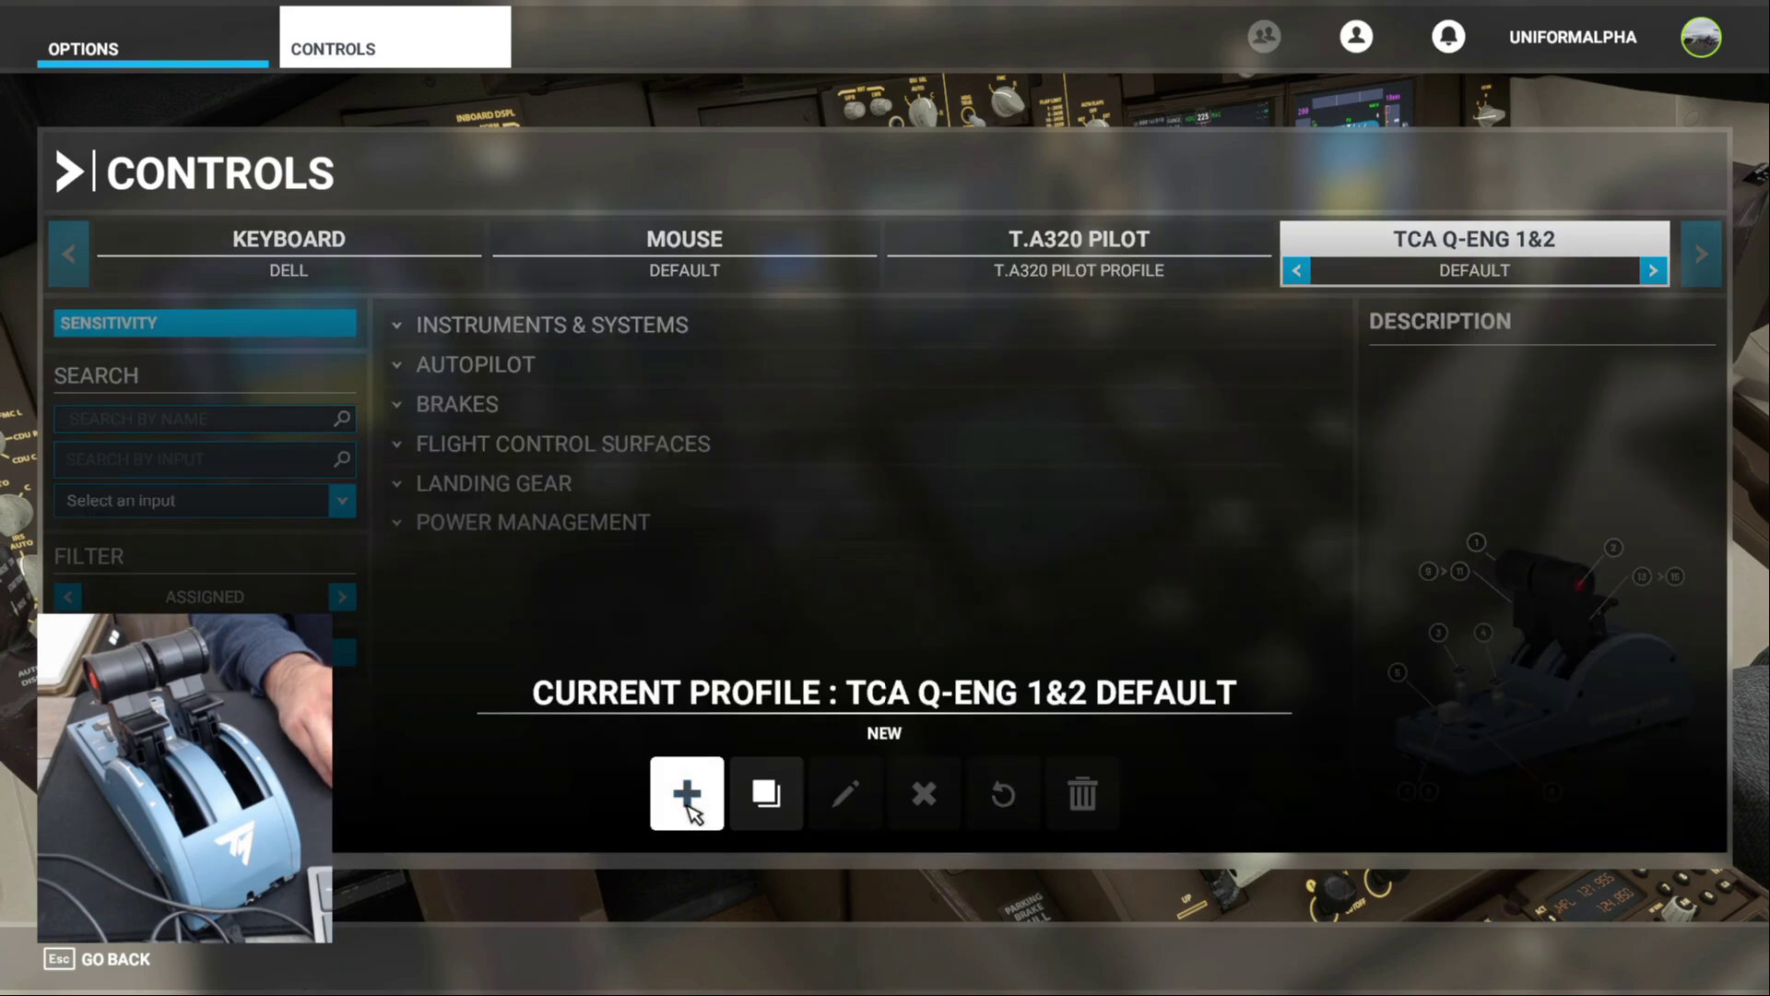
pyautogui.click(687, 793)
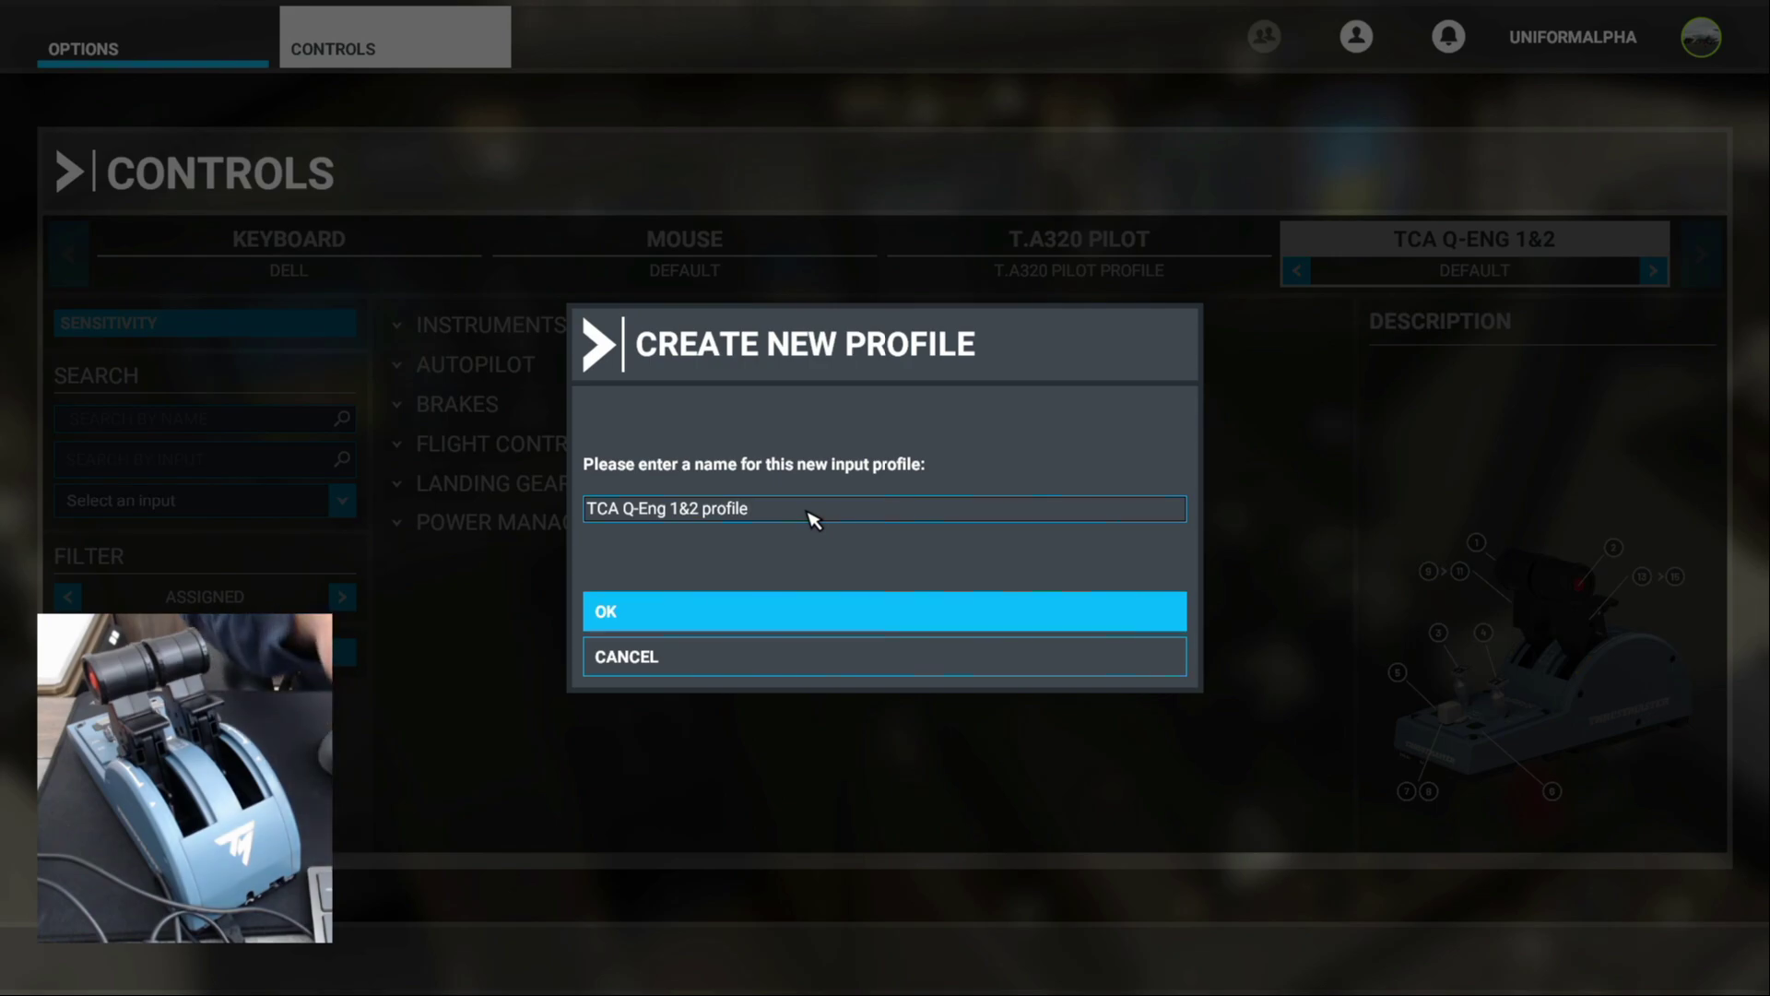
# Name the new input profile TCA Q-Eng 747 and create it
pyautogui.press('BackSpace')
pyautogui.press('BackSpace')
pyautogui.press('BackSpace')
pyautogui.press('BackSpace')
pyautogui.press('BackSpace')
pyautogui.press('BackSpace')
pyautogui.press('BackSpace')
pyautogui.press('BackSpace')
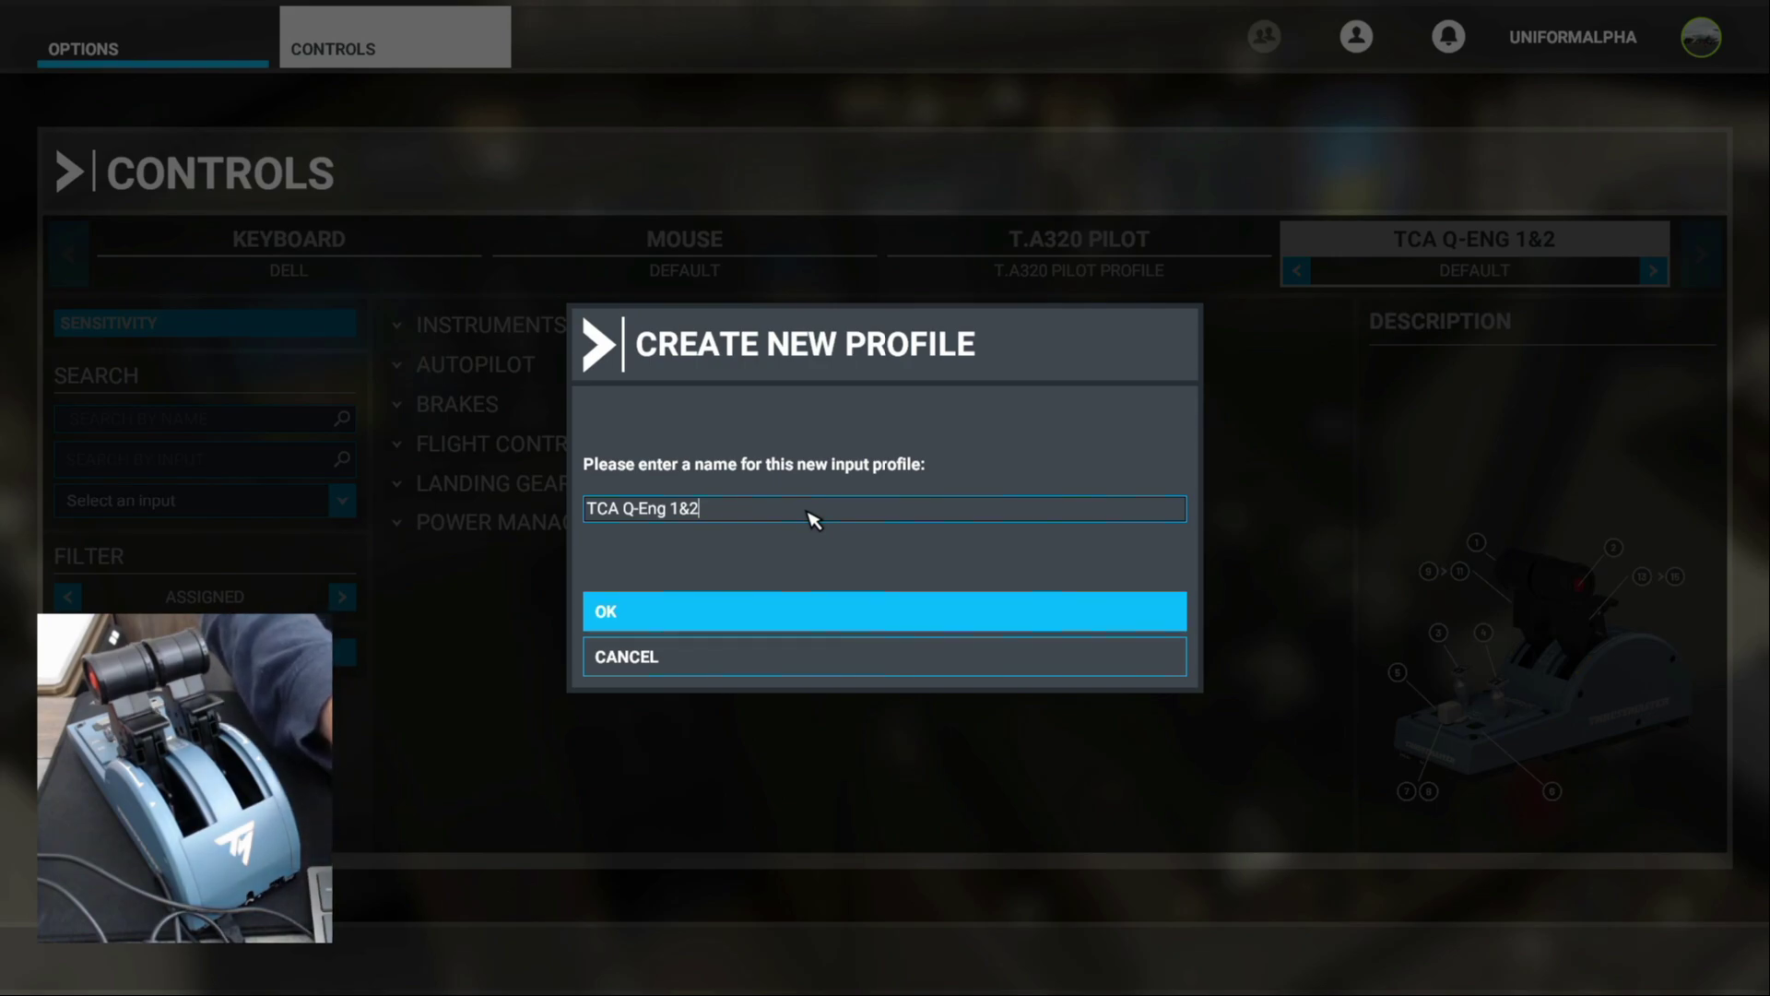
pyautogui.press('BackSpace')
pyautogui.press('BackSpace')
pyautogui.press('BackSpace')
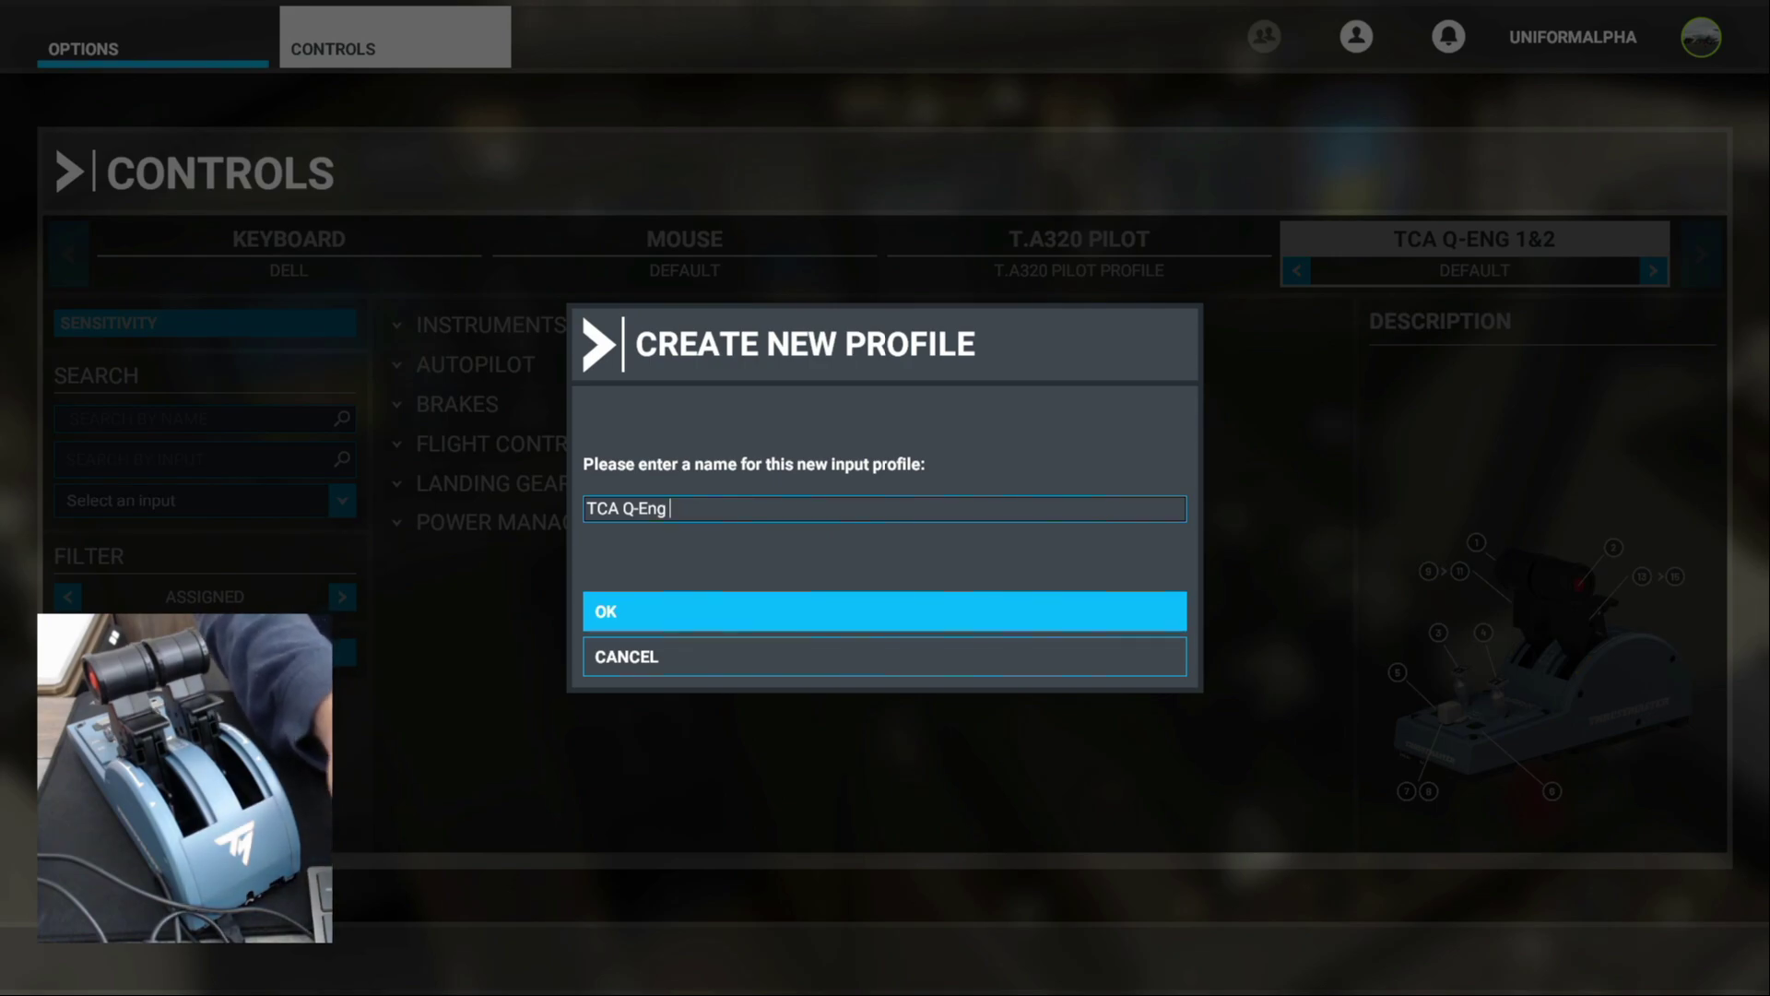
pyautogui.write('747')
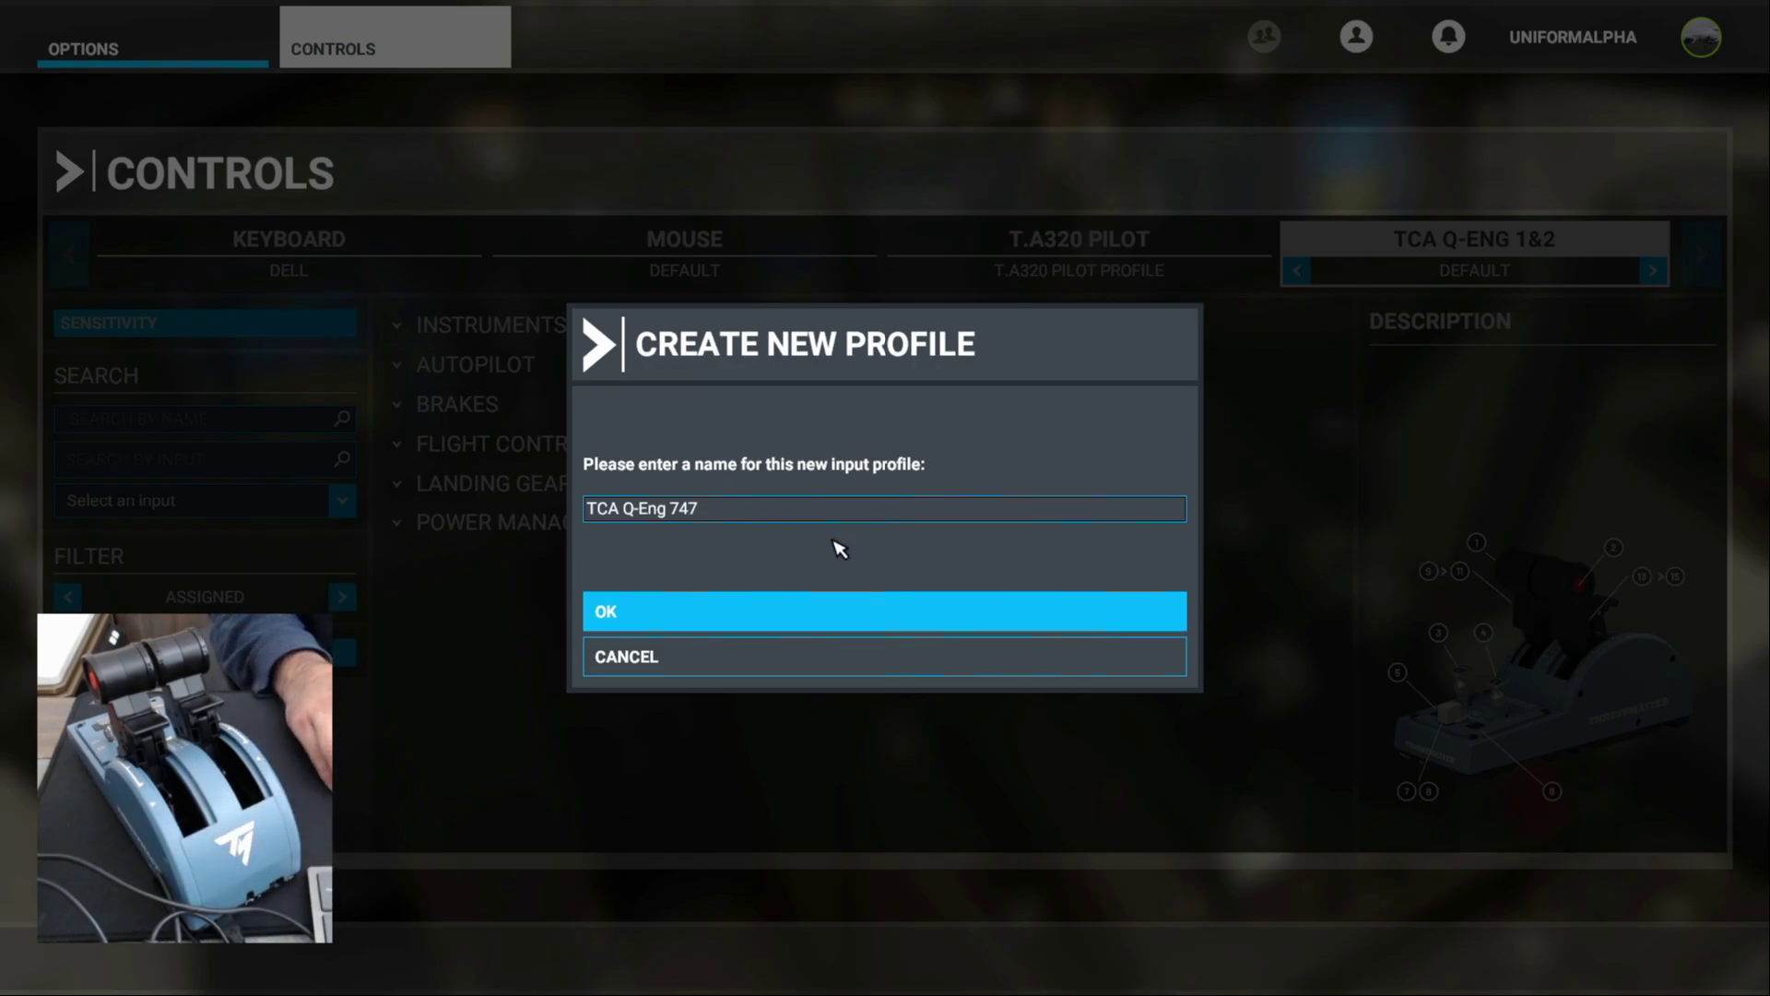
pyautogui.click(793, 618)
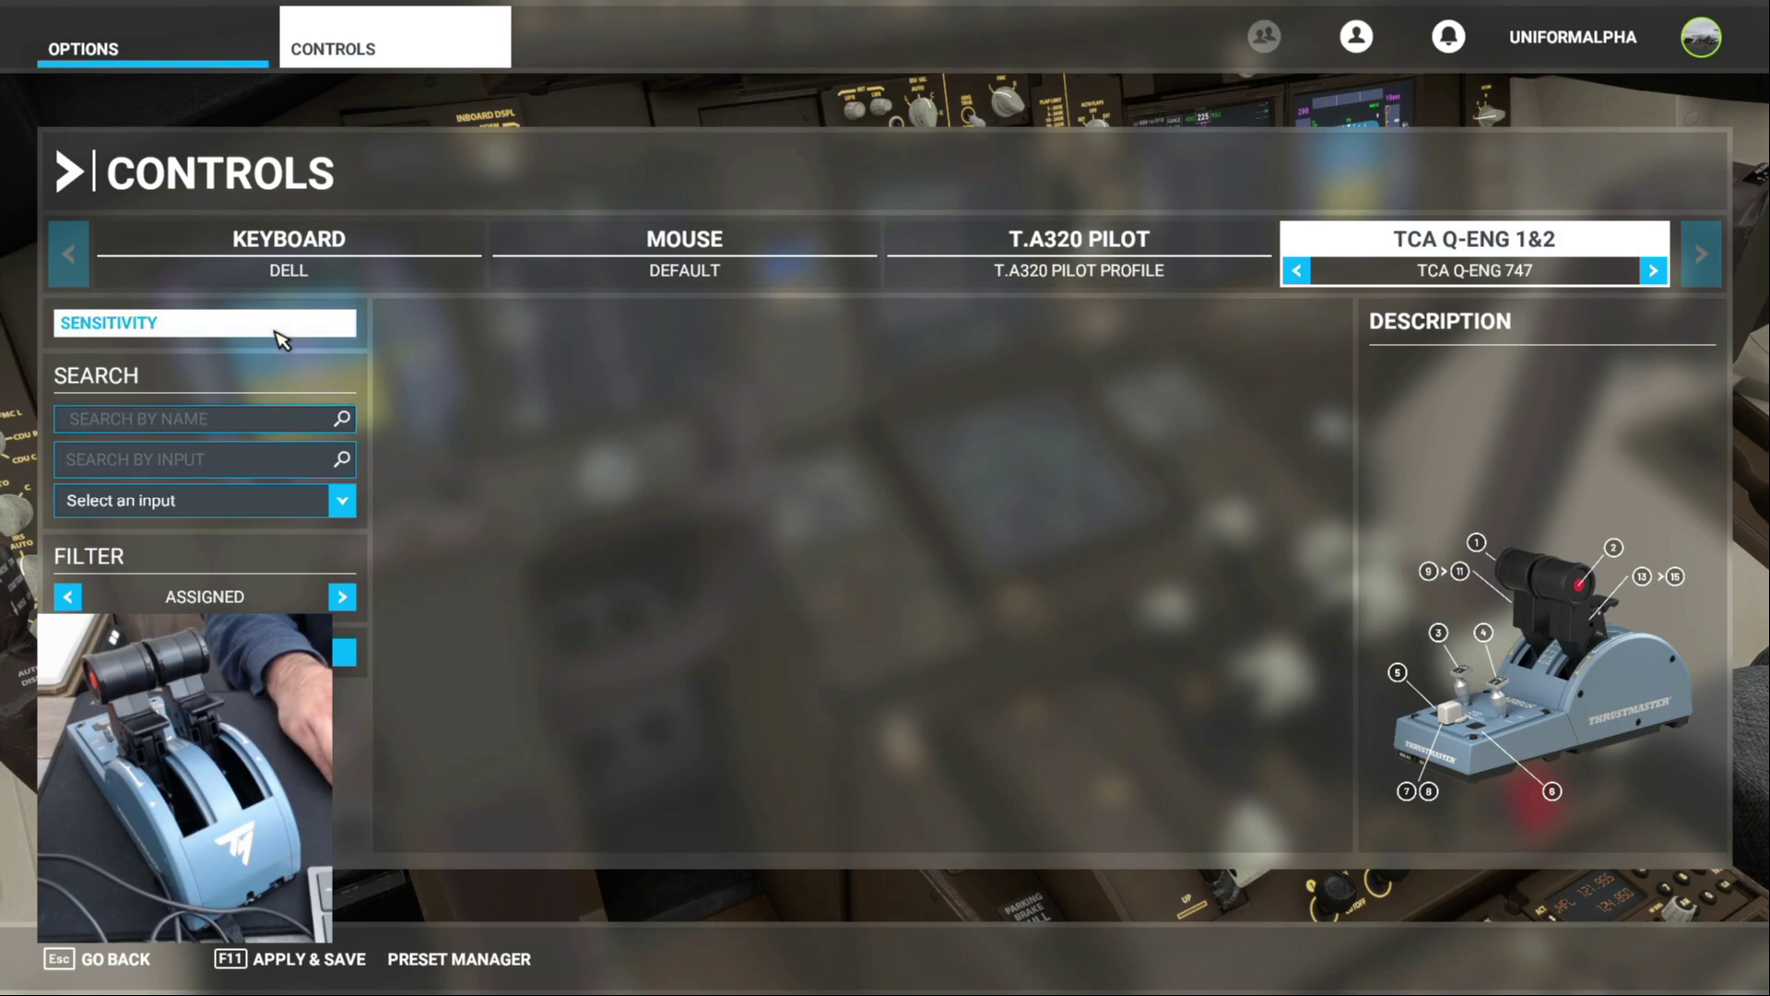
# Reset the sensitivity settings of Joystick L-Axis X and Joystick L-Axis Y in the new profile
pyautogui.click(277, 331)
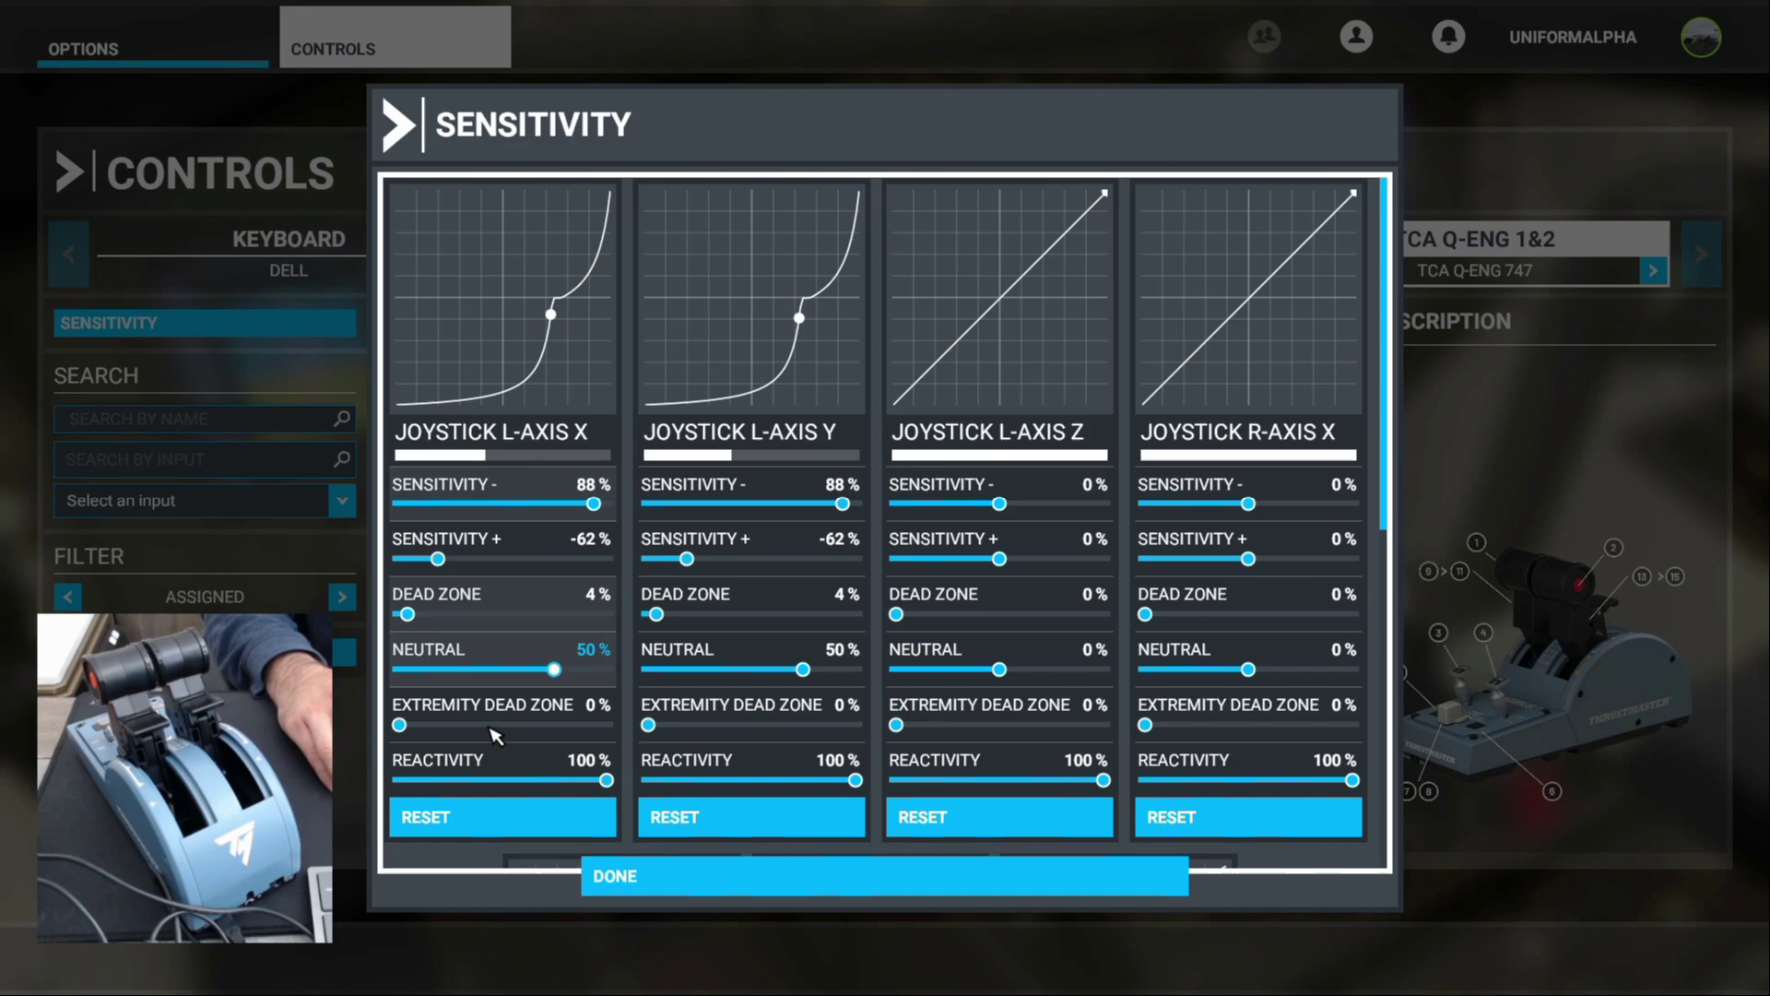
pyautogui.click(476, 819)
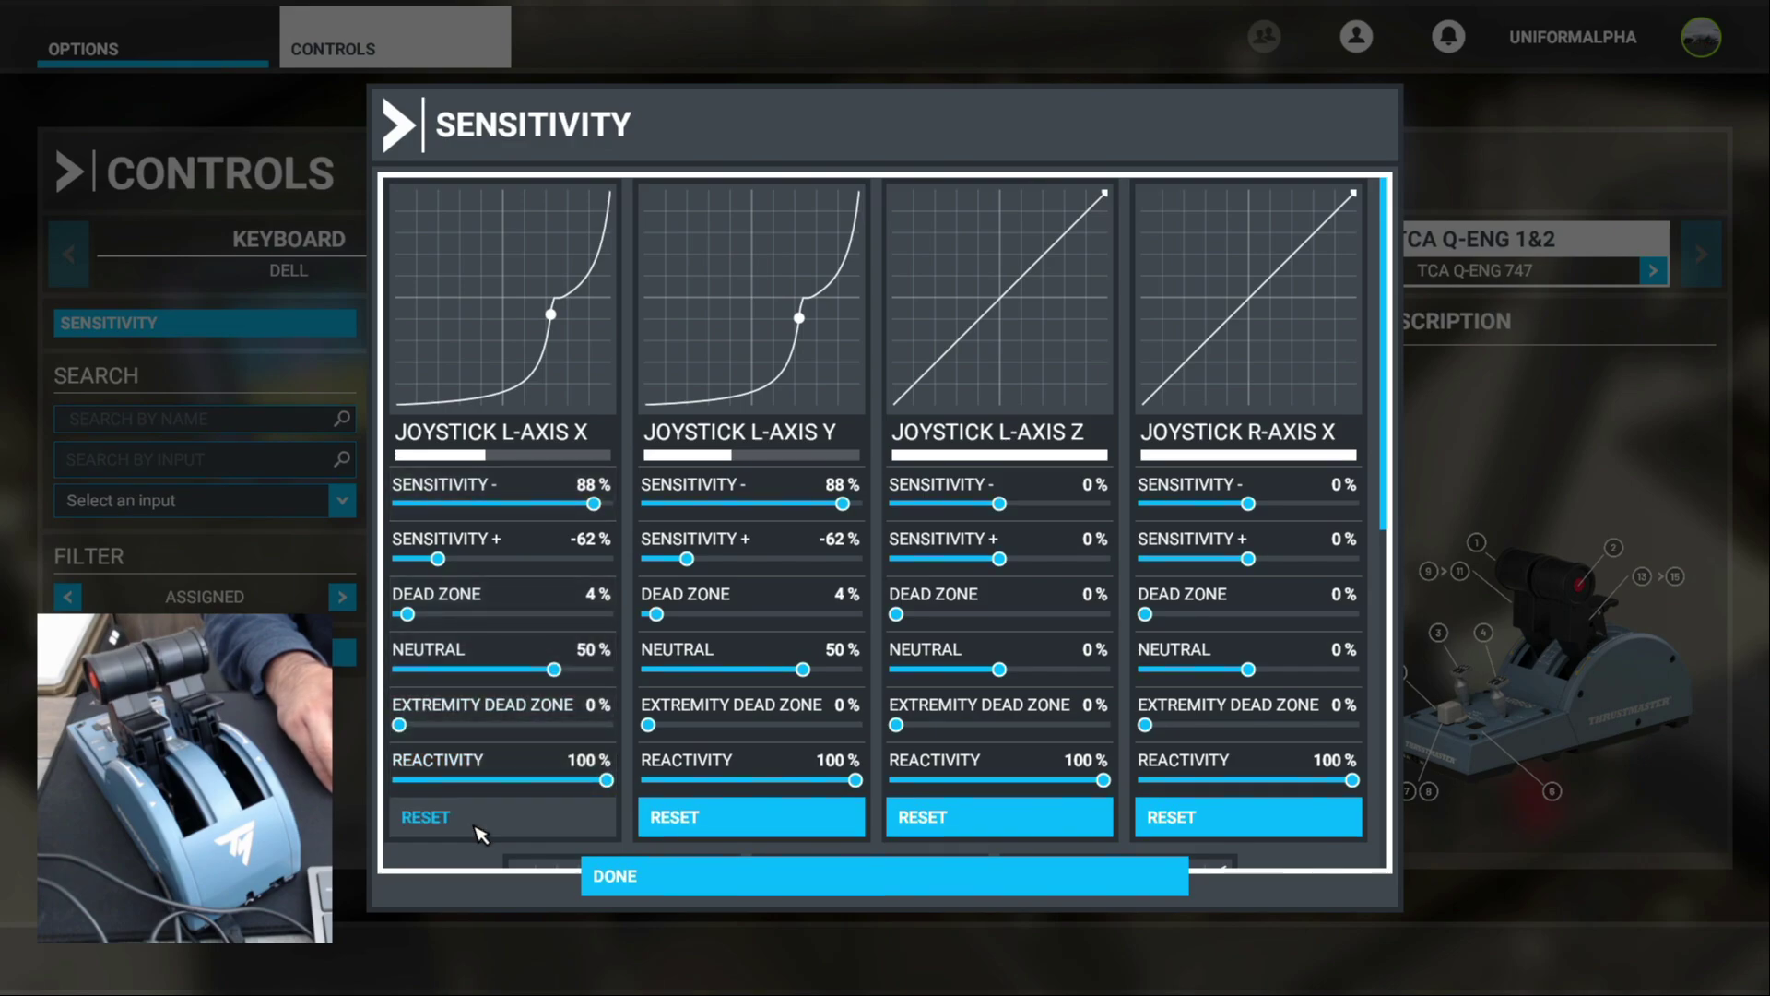
pyautogui.click(692, 828)
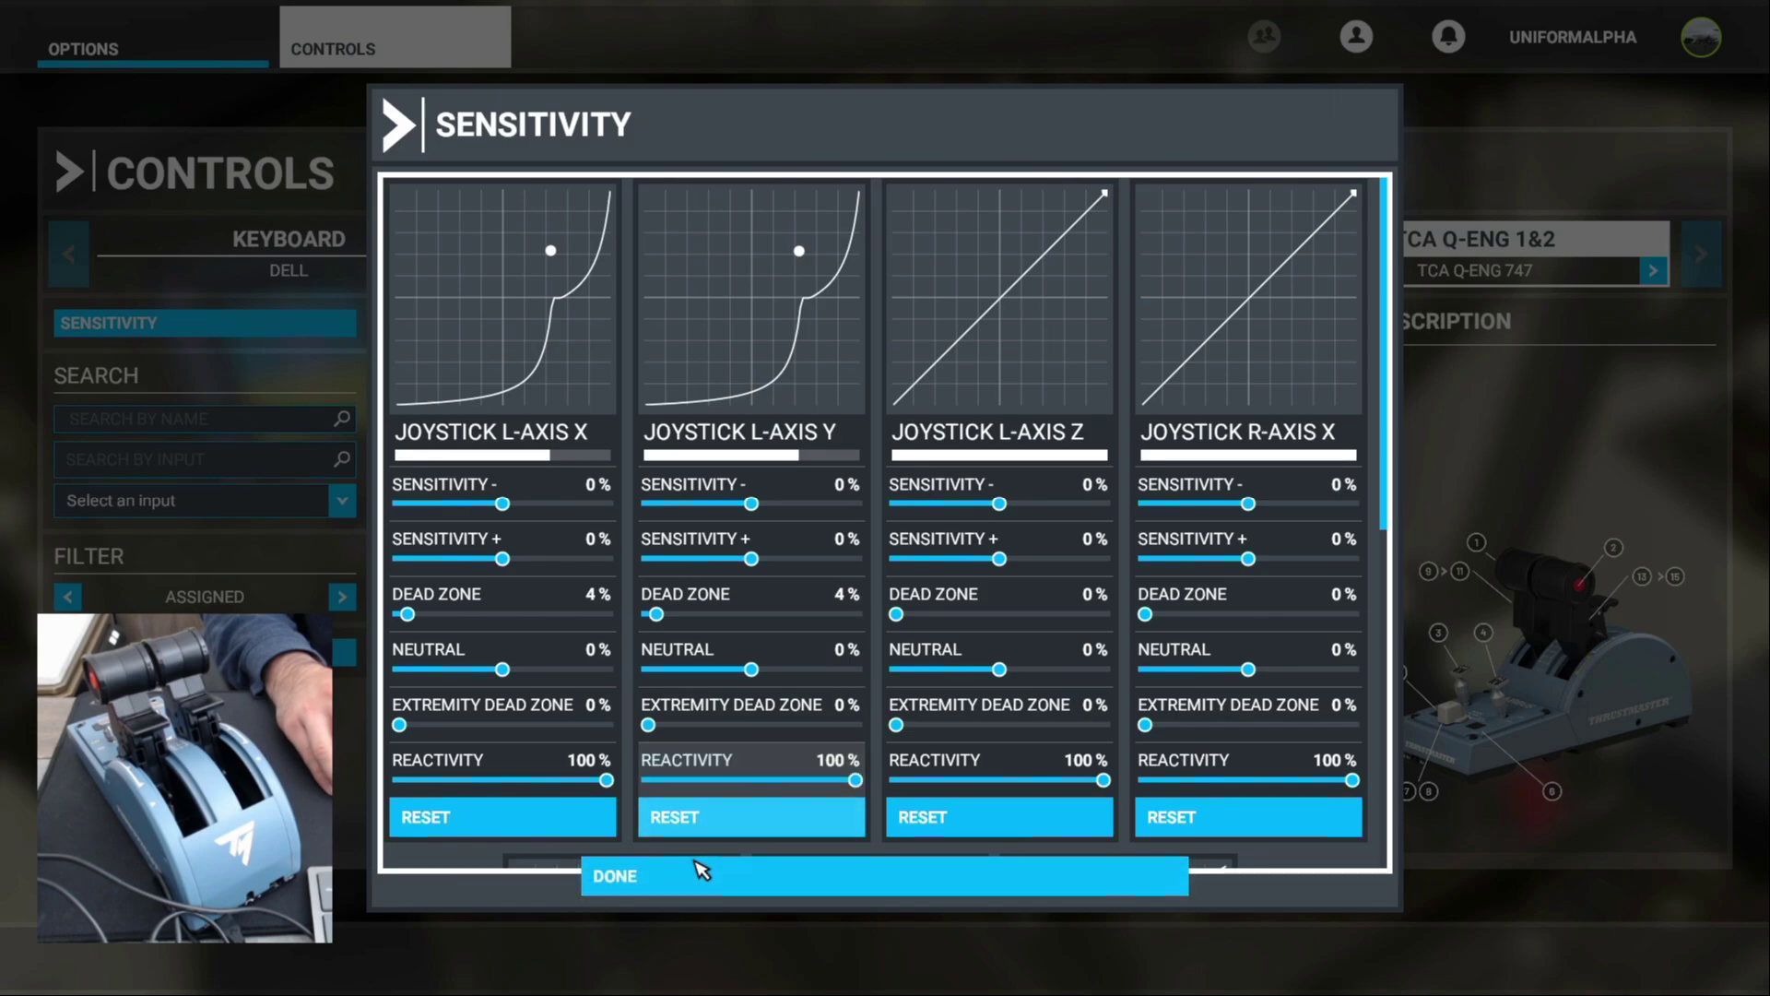
pyautogui.click(710, 887)
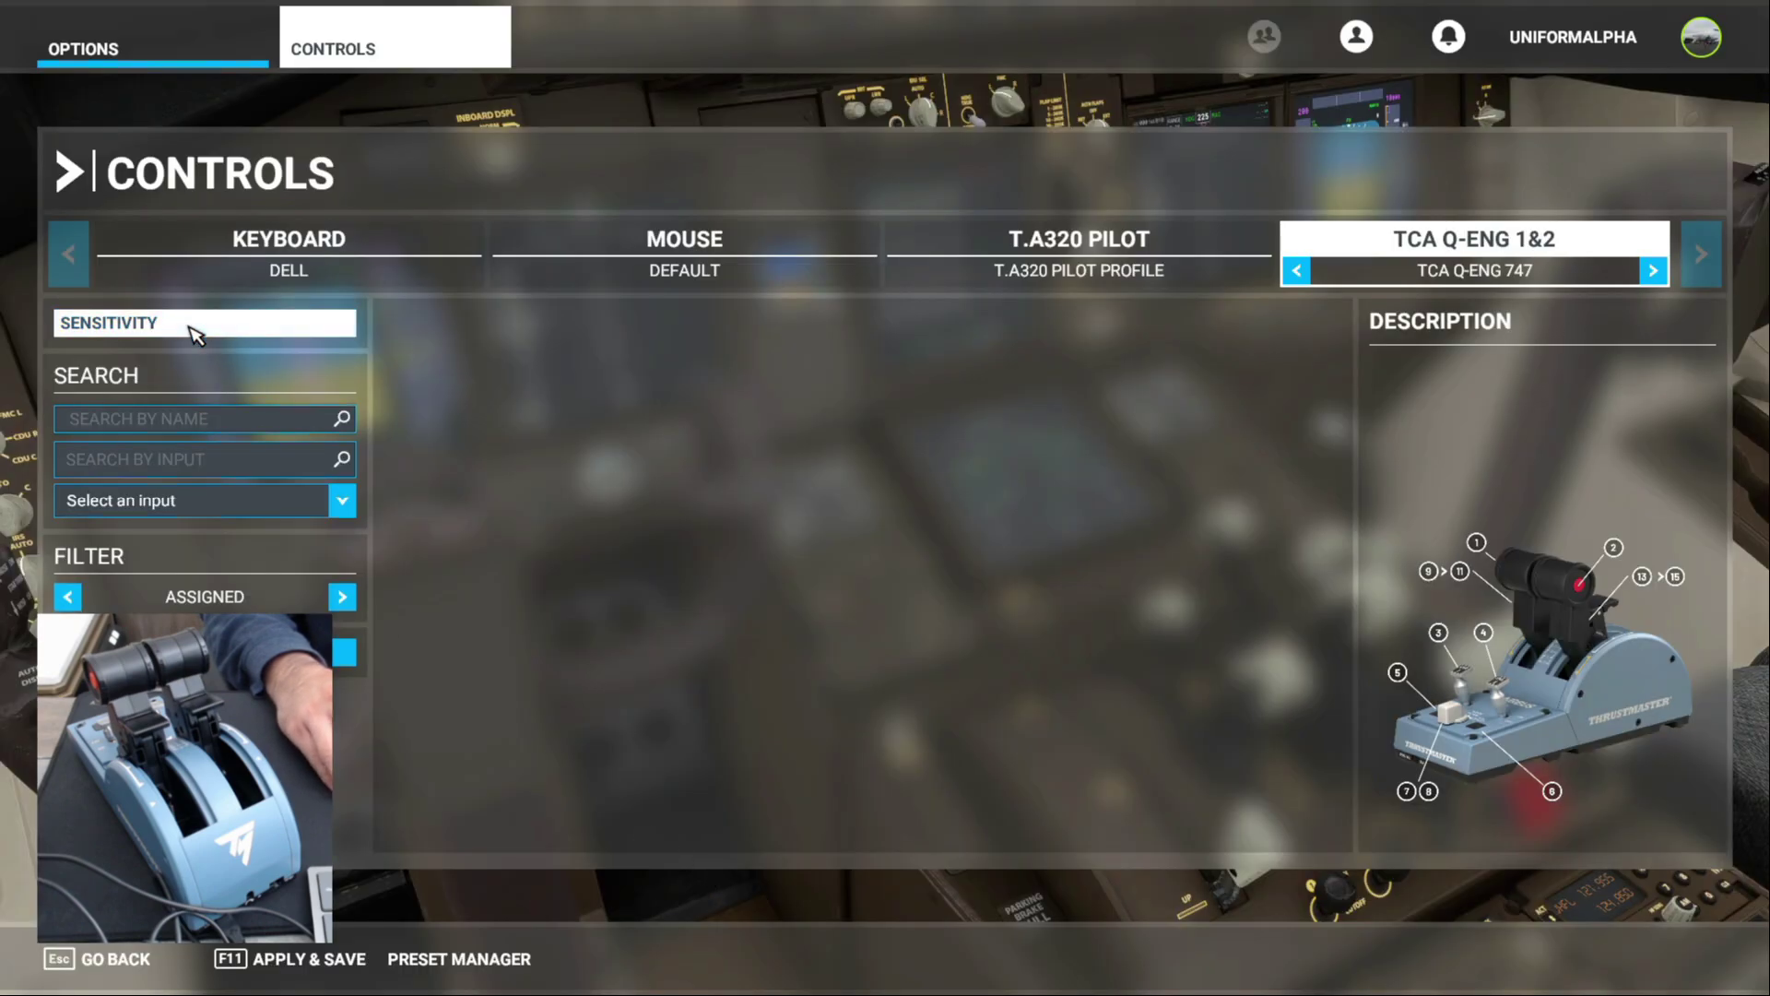
# Set the neutral of Joystick L-Axis X to 41% and of L-Axis Y to 42%, with a 5% dead zone on both
pyautogui.click(196, 332)
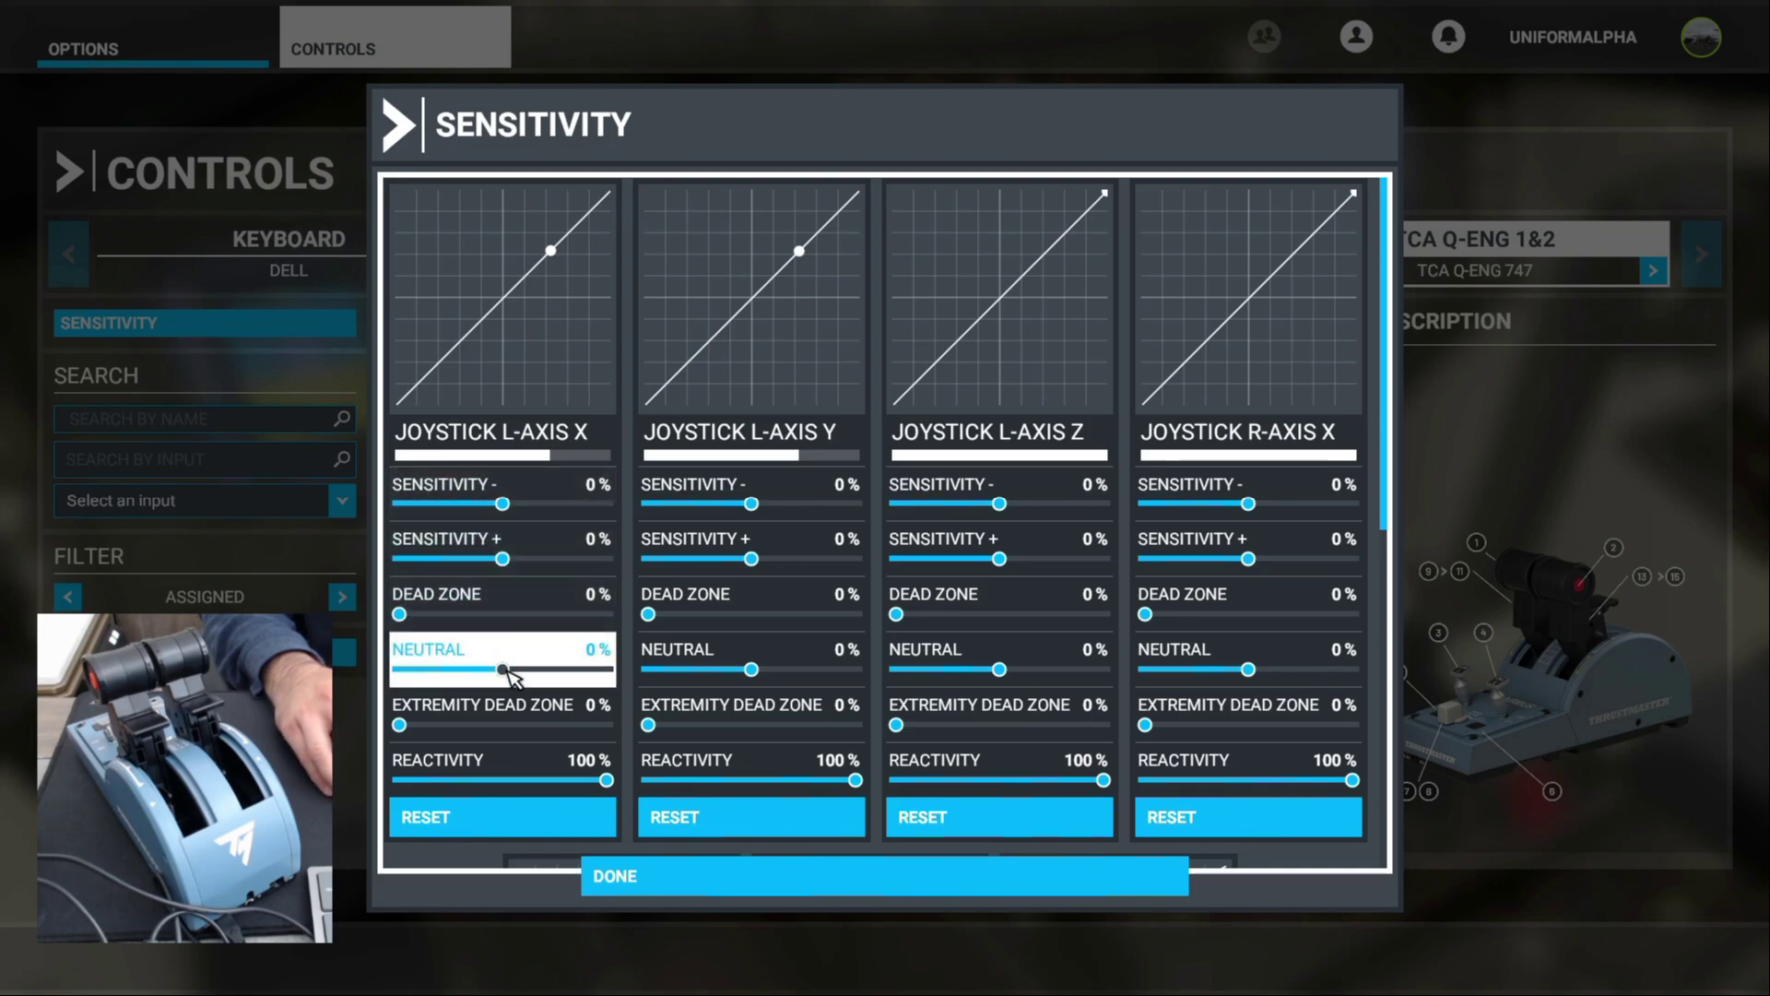
pyautogui.moveTo(511, 670); pyautogui.dragTo(544, 673)
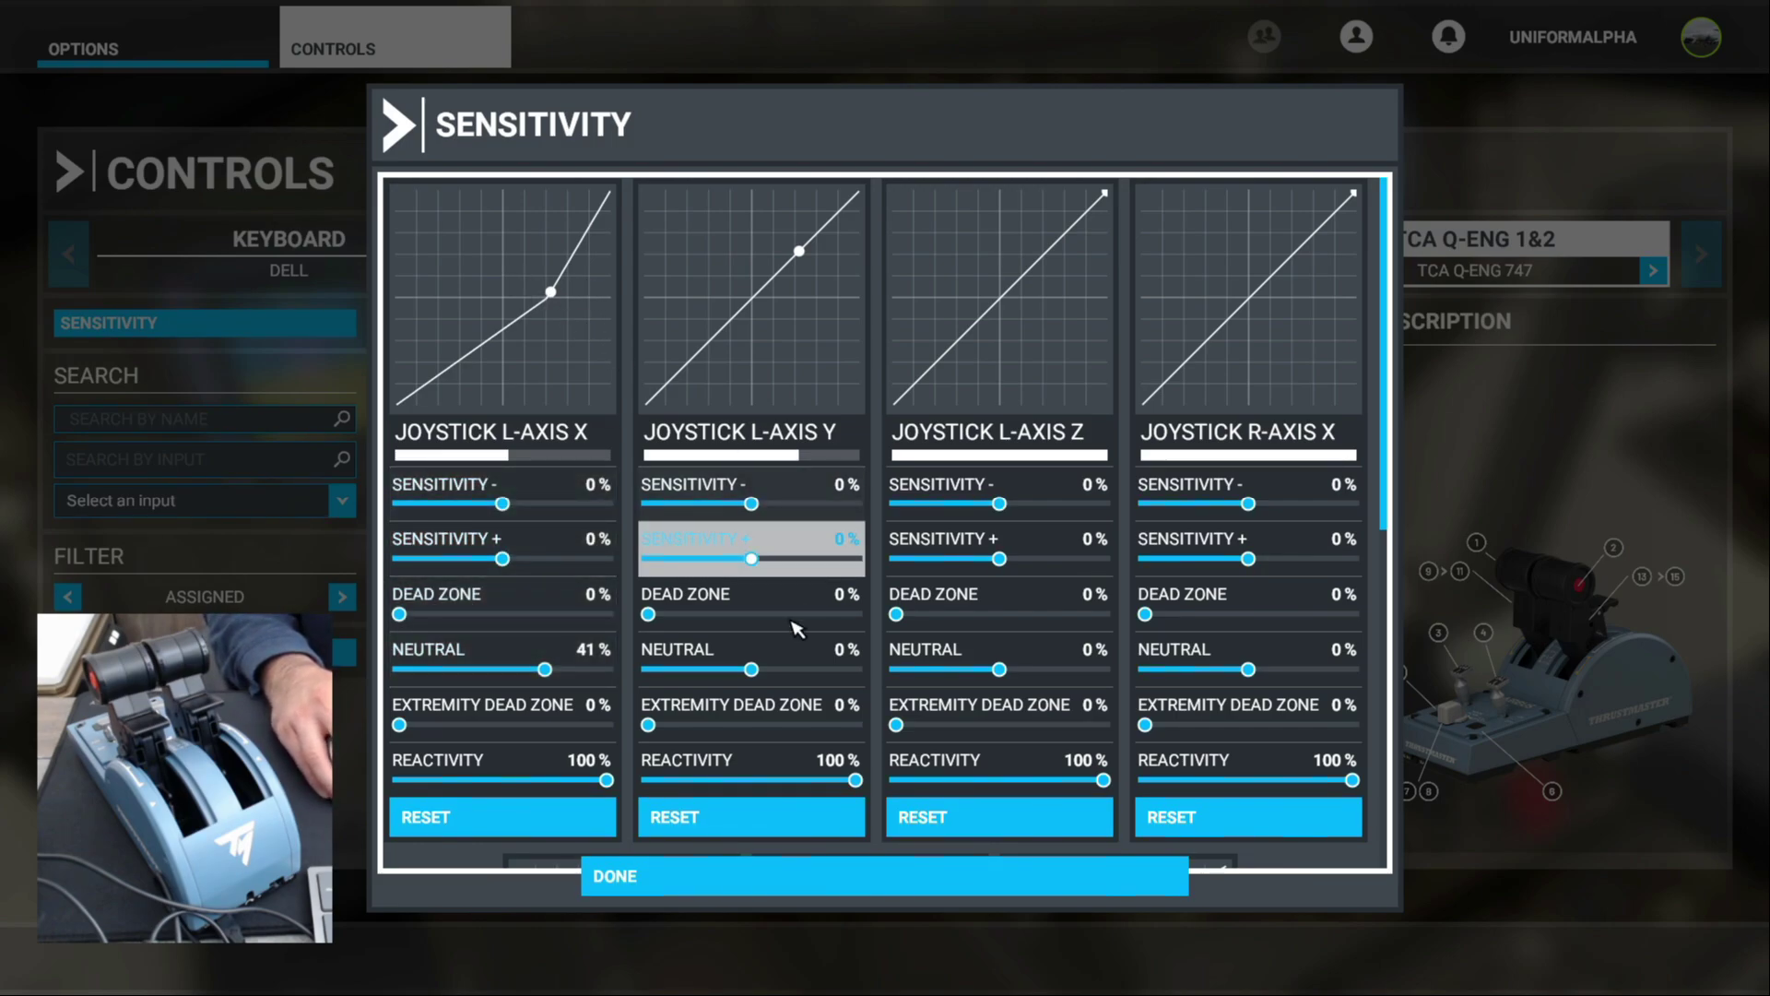
pyautogui.click(793, 669)
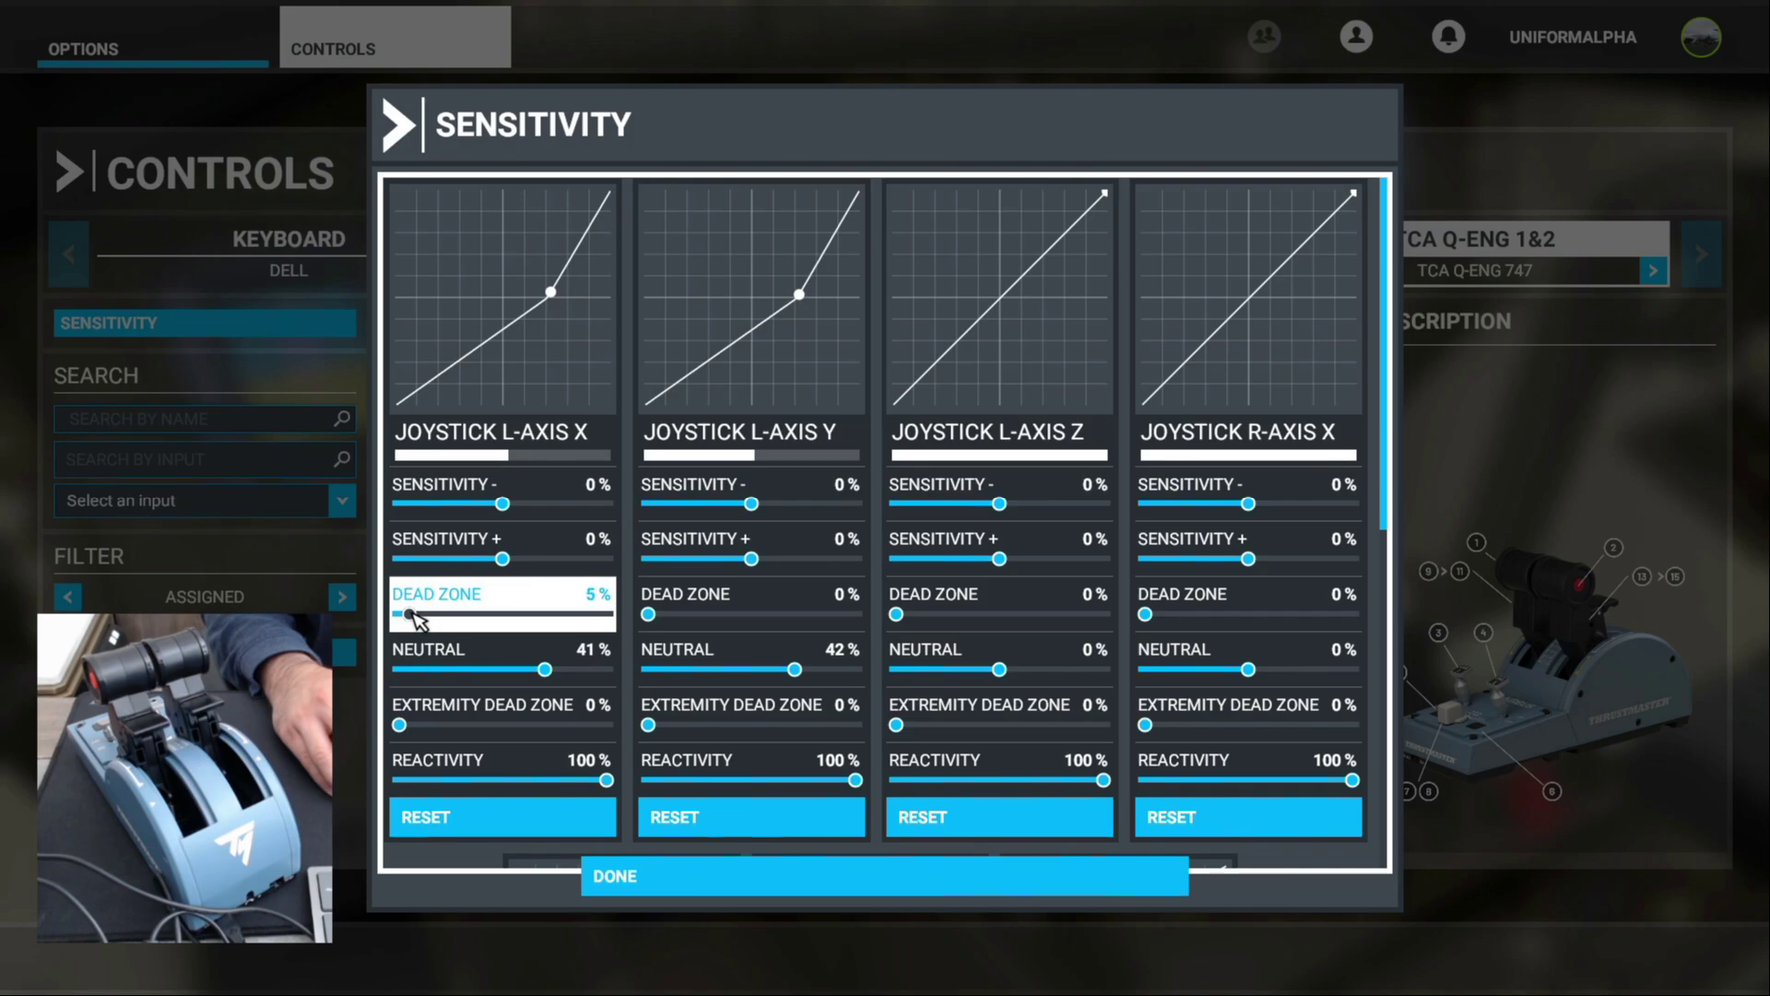
pyautogui.moveTo(412, 618); pyautogui.dragTo(424, 632)
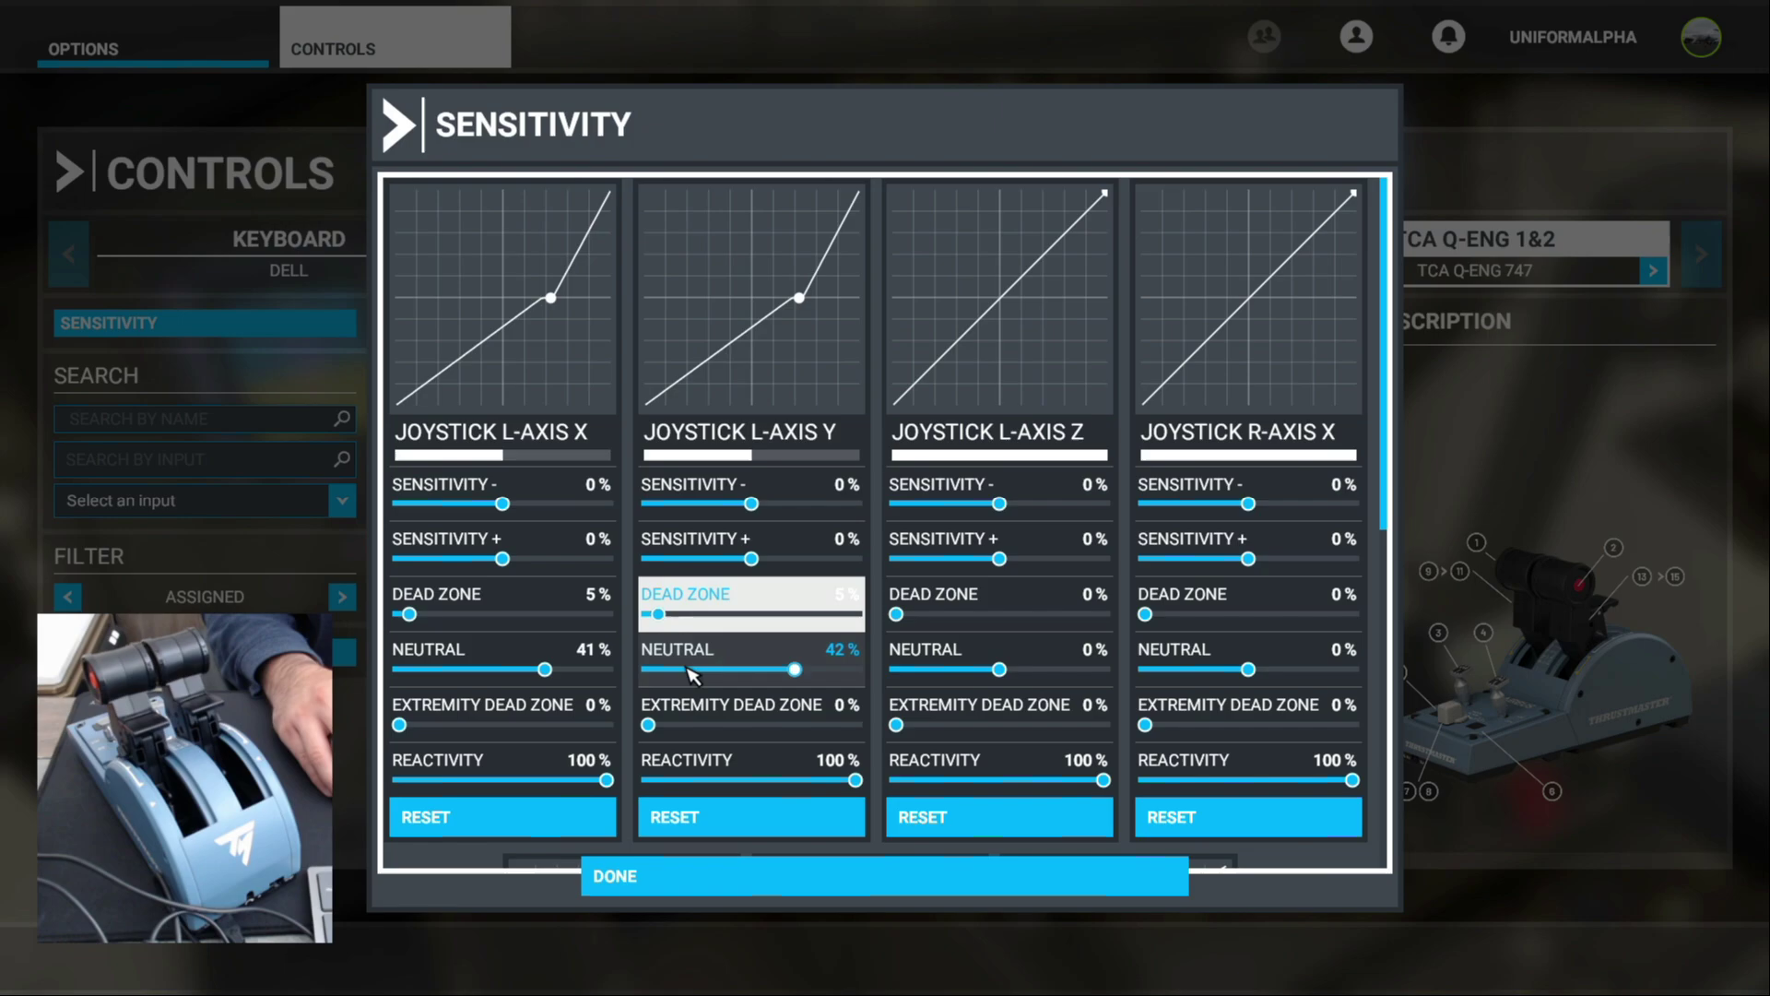
pyautogui.click(784, 896)
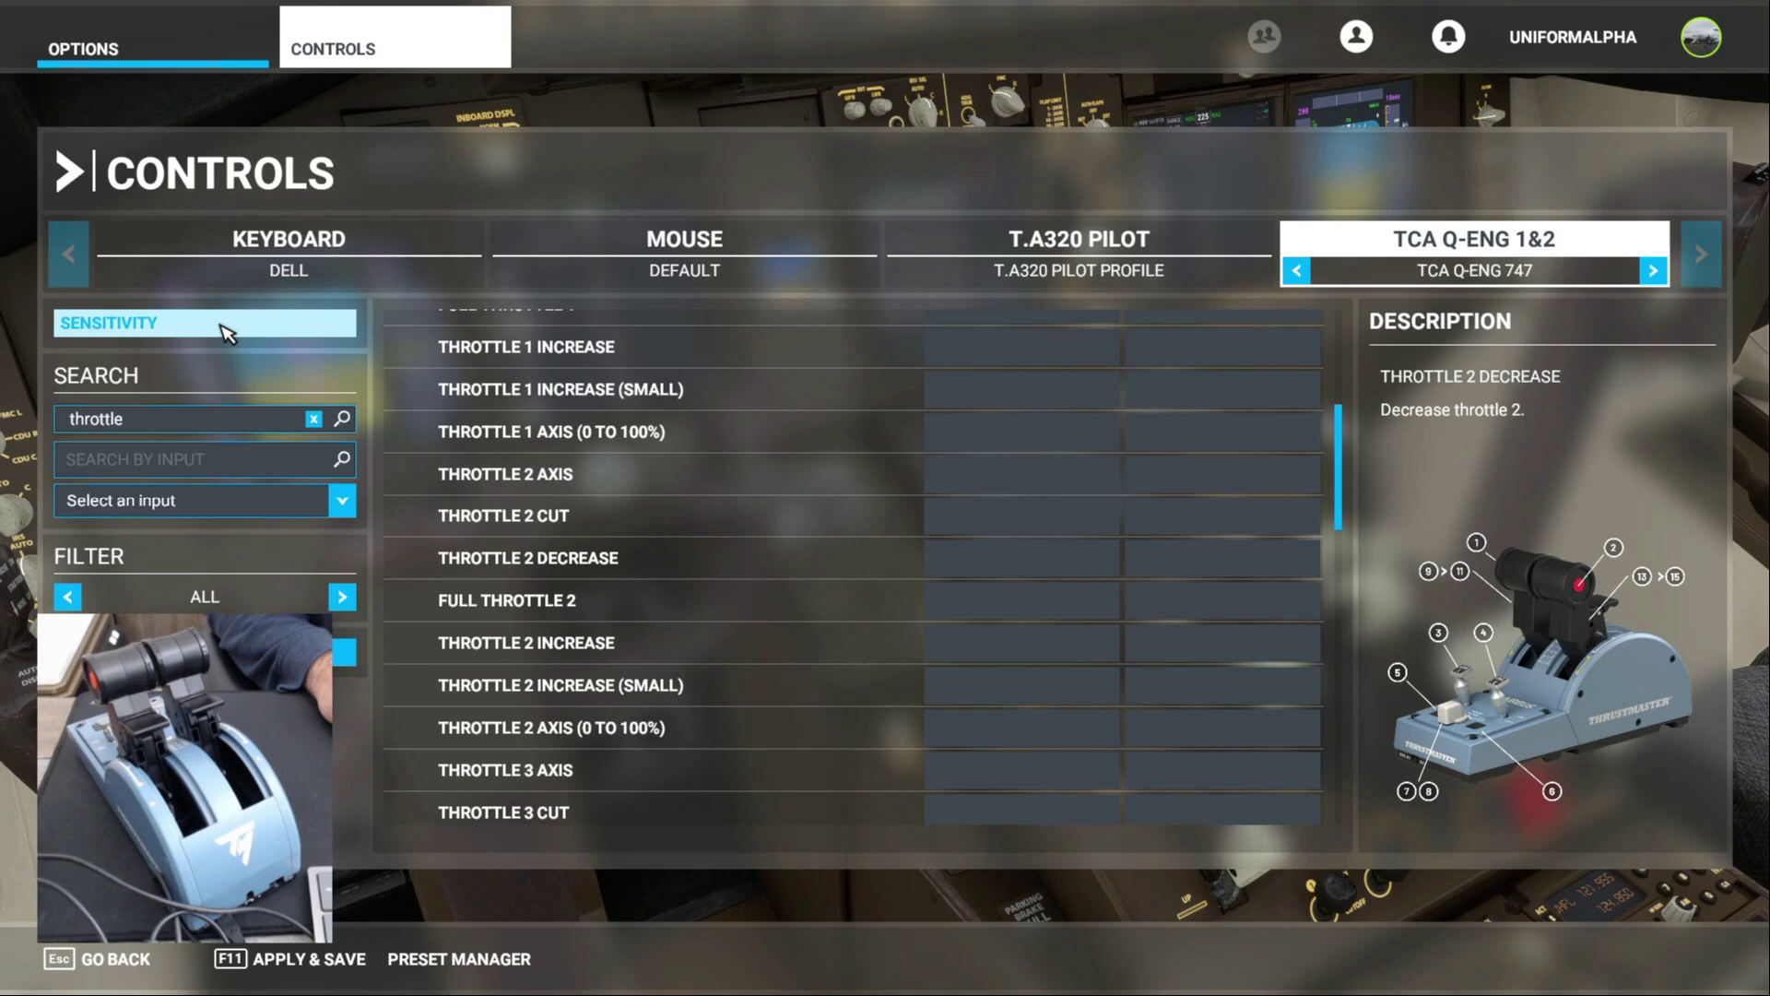
pyautogui.click(341, 324)
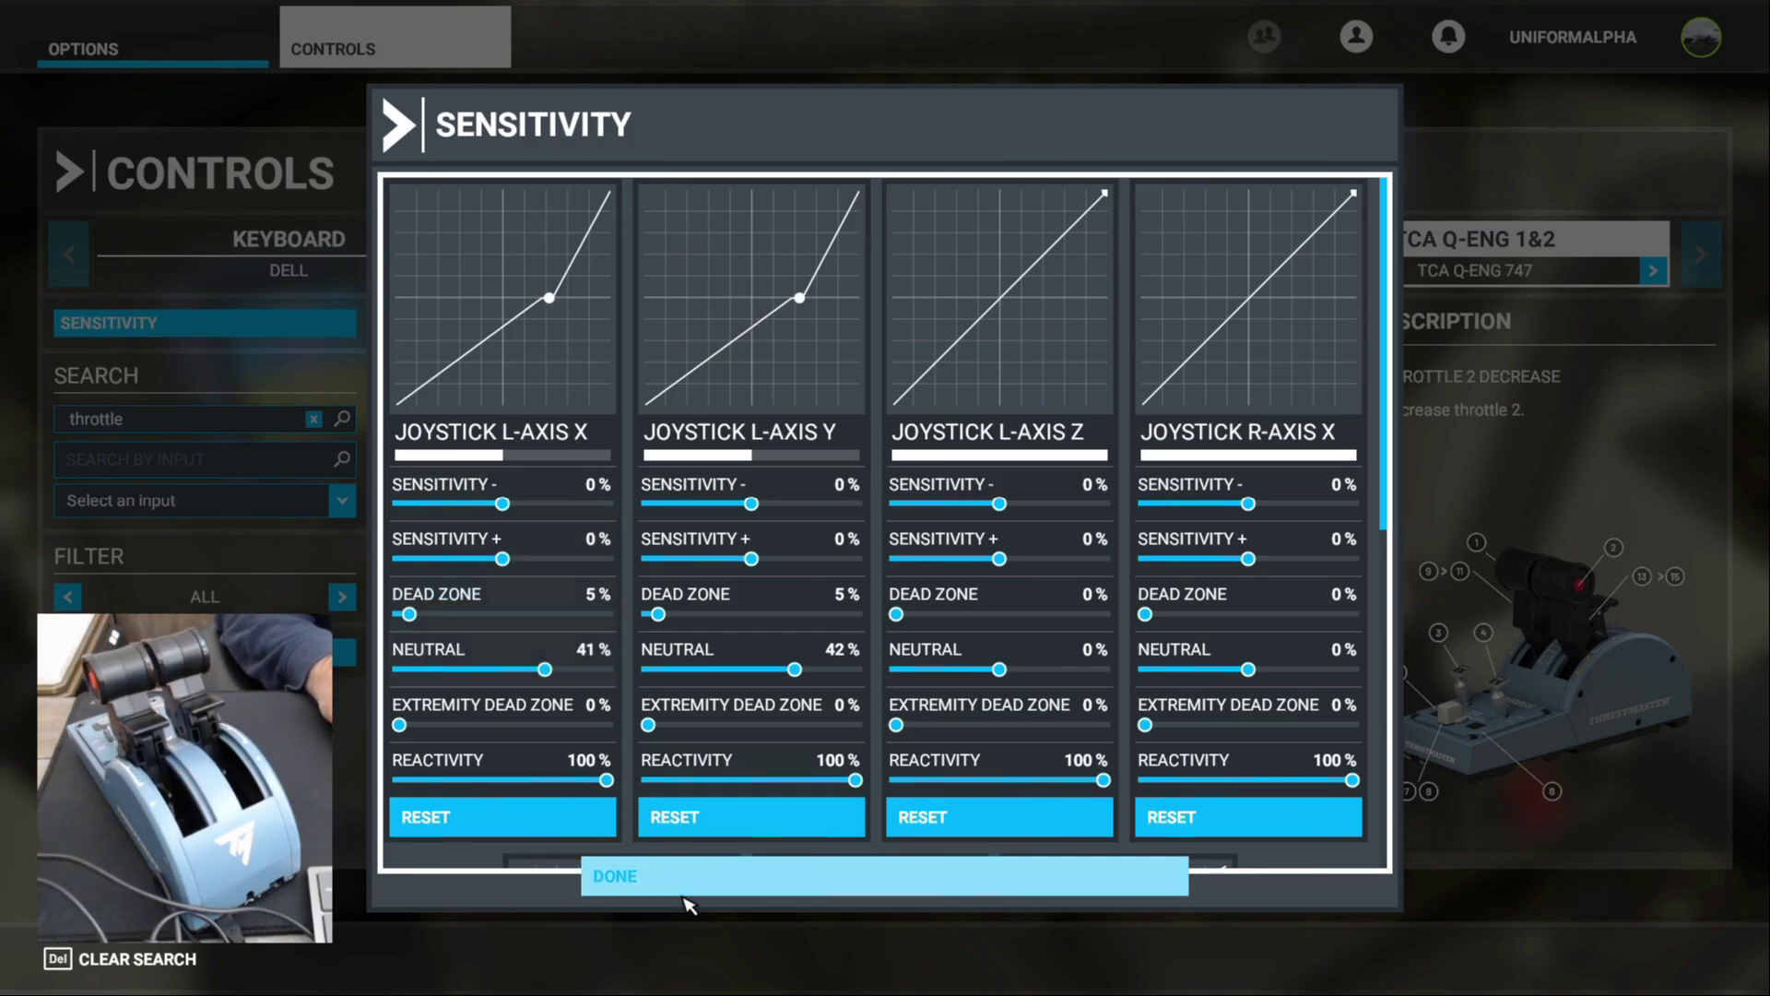
pyautogui.click(715, 876)
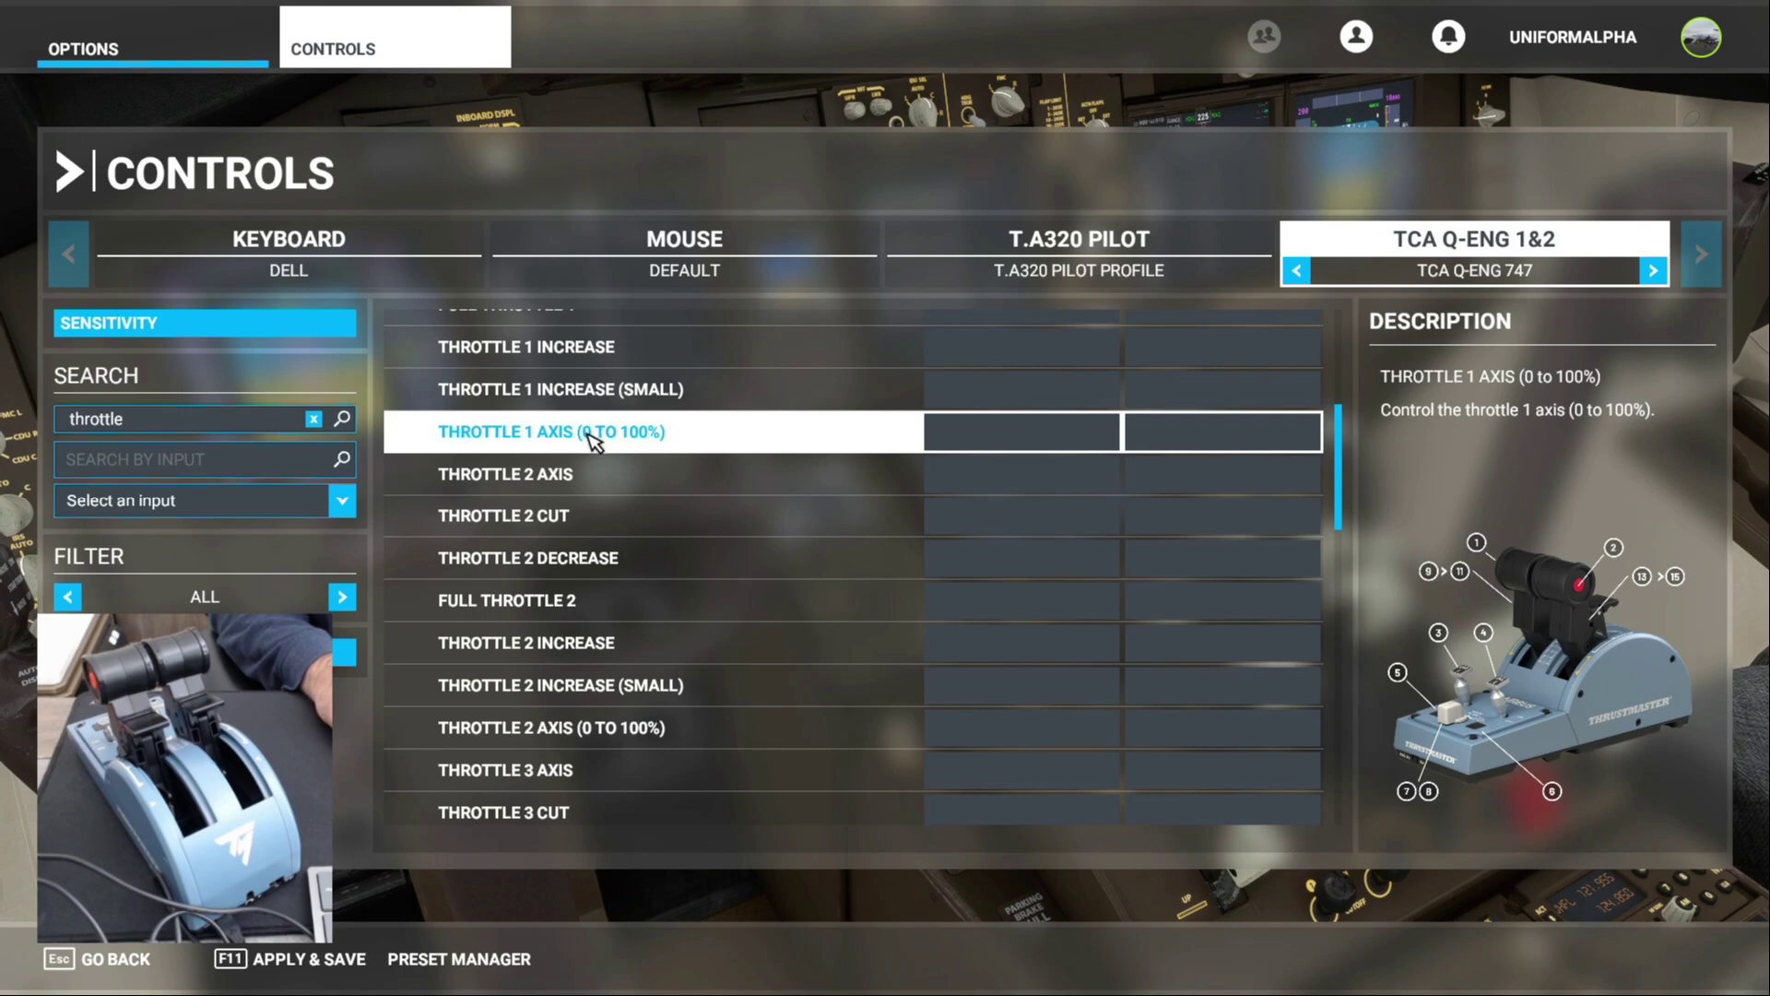
# Bind Joystick L-Axis X to Throttle 1 Axis (0 to 100%)
pyautogui.click(1065, 446)
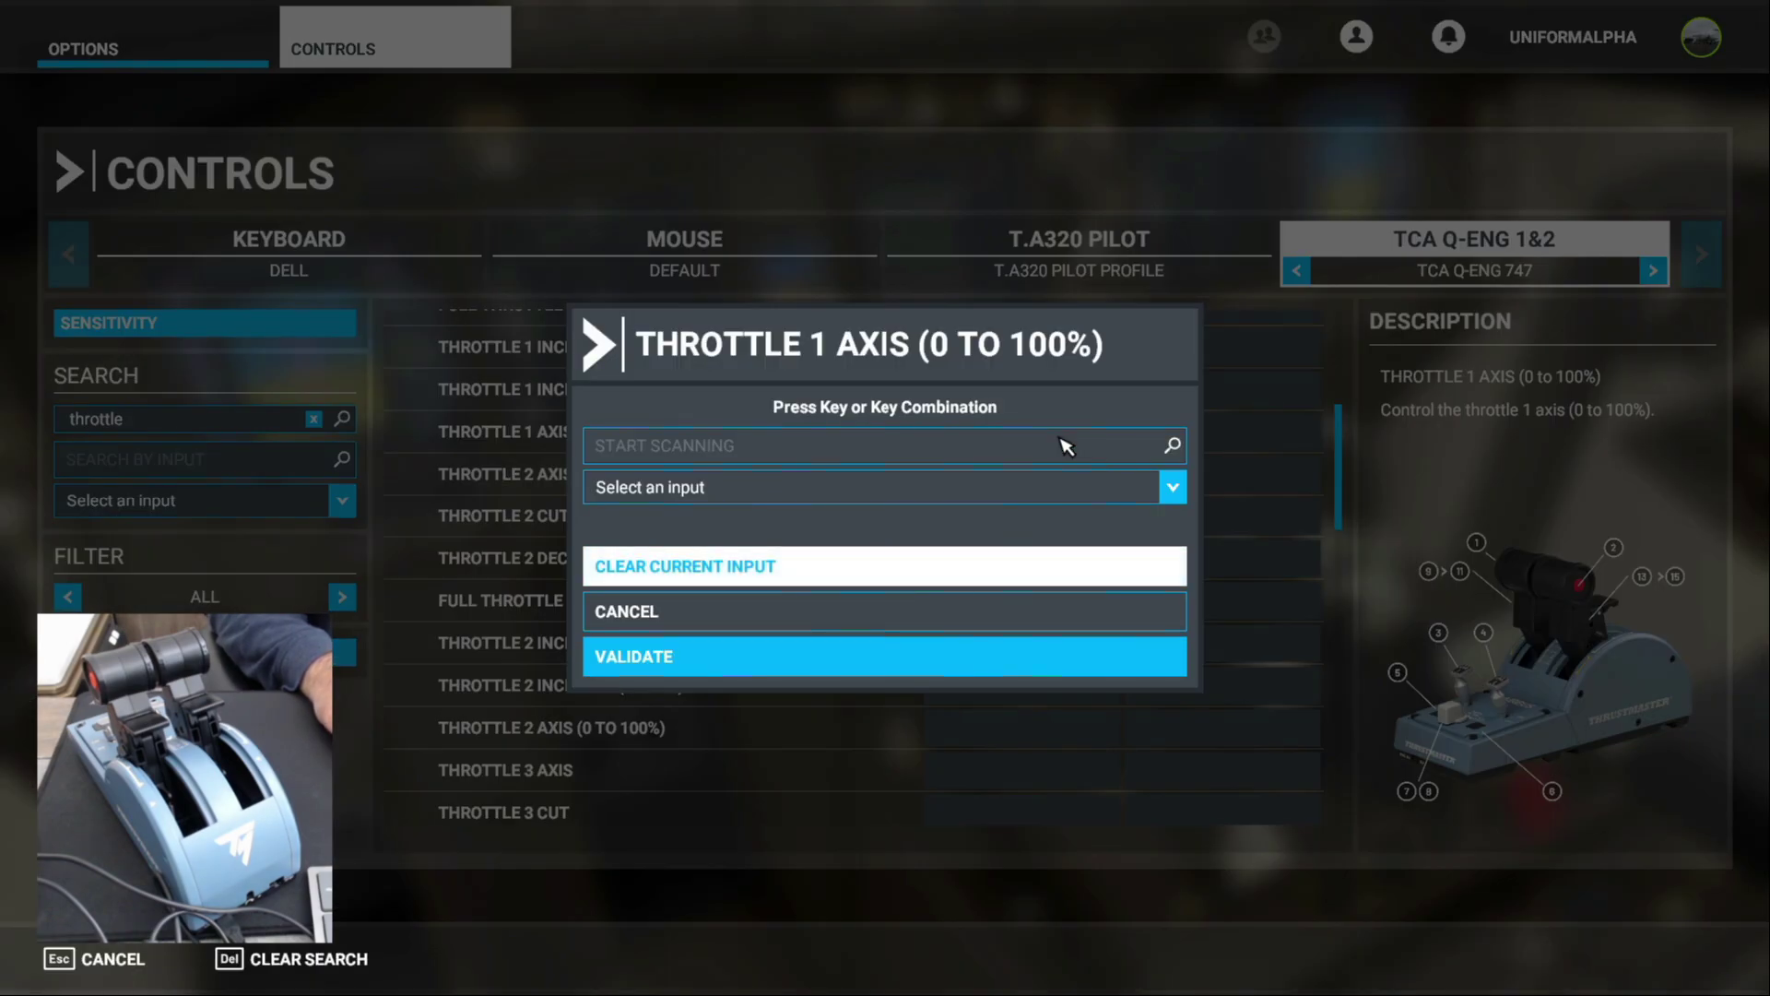
pyautogui.click(1173, 488)
pyautogui.moveTo(1181, 530); pyautogui.dragTo(1171, 622)
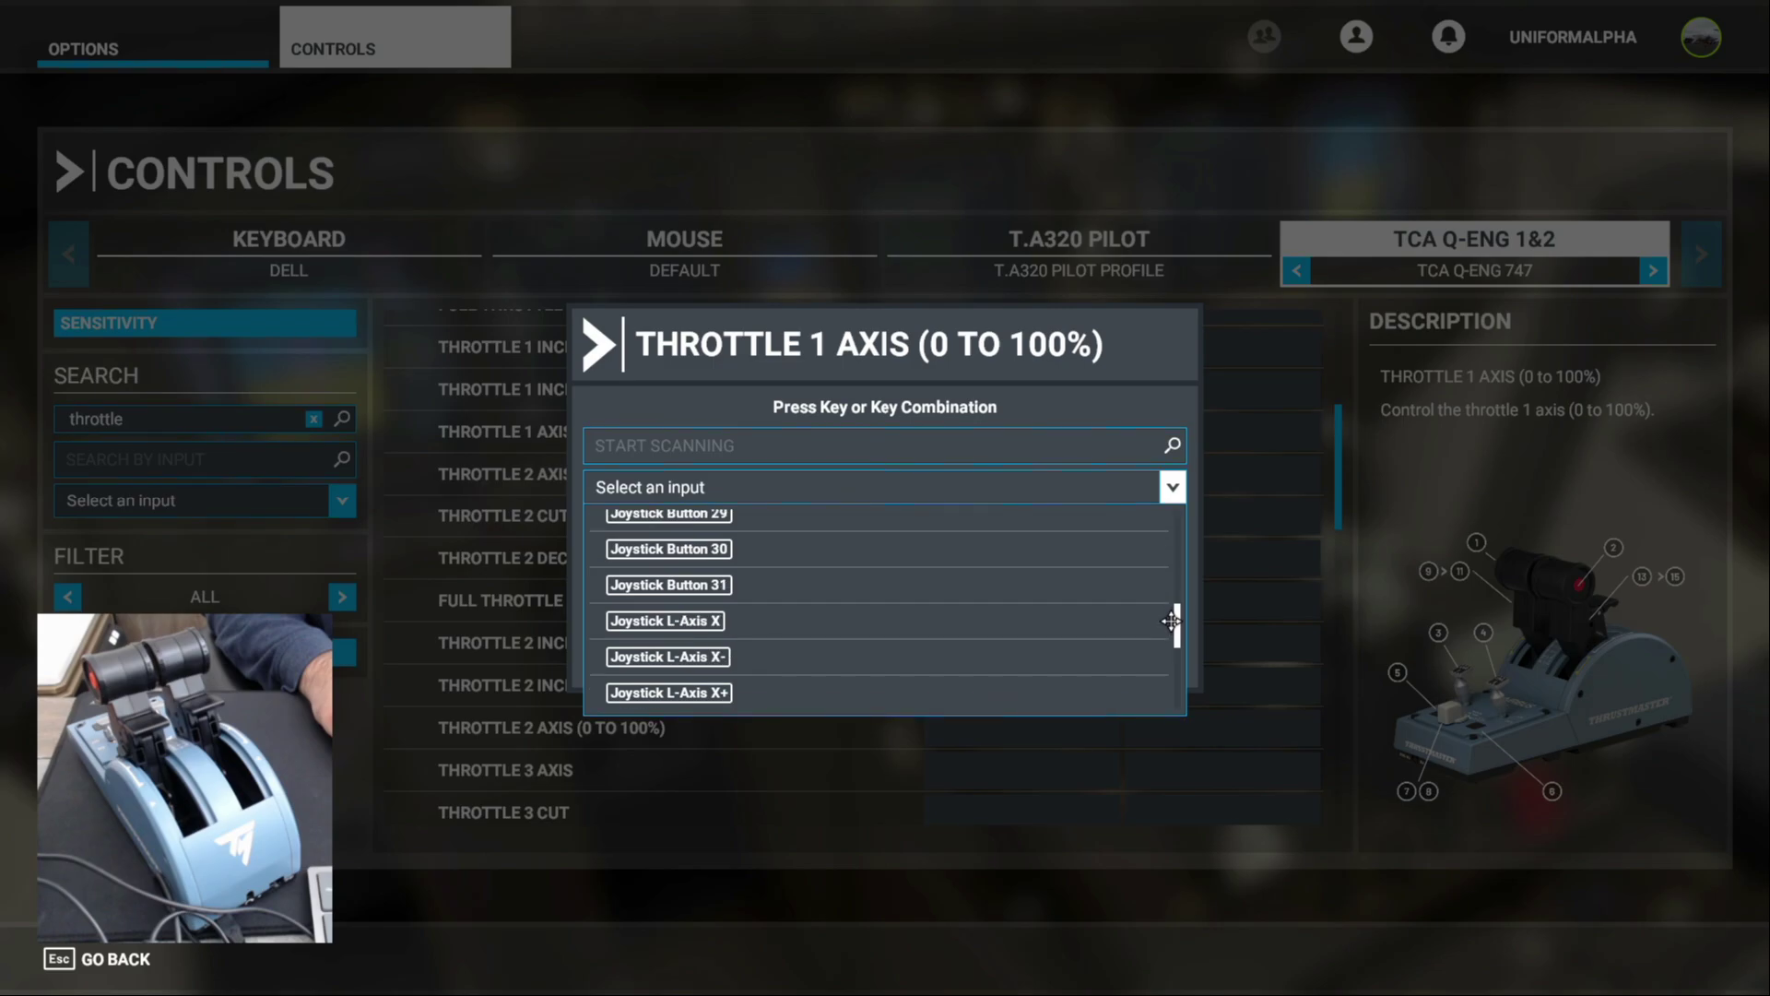
pyautogui.click(960, 622)
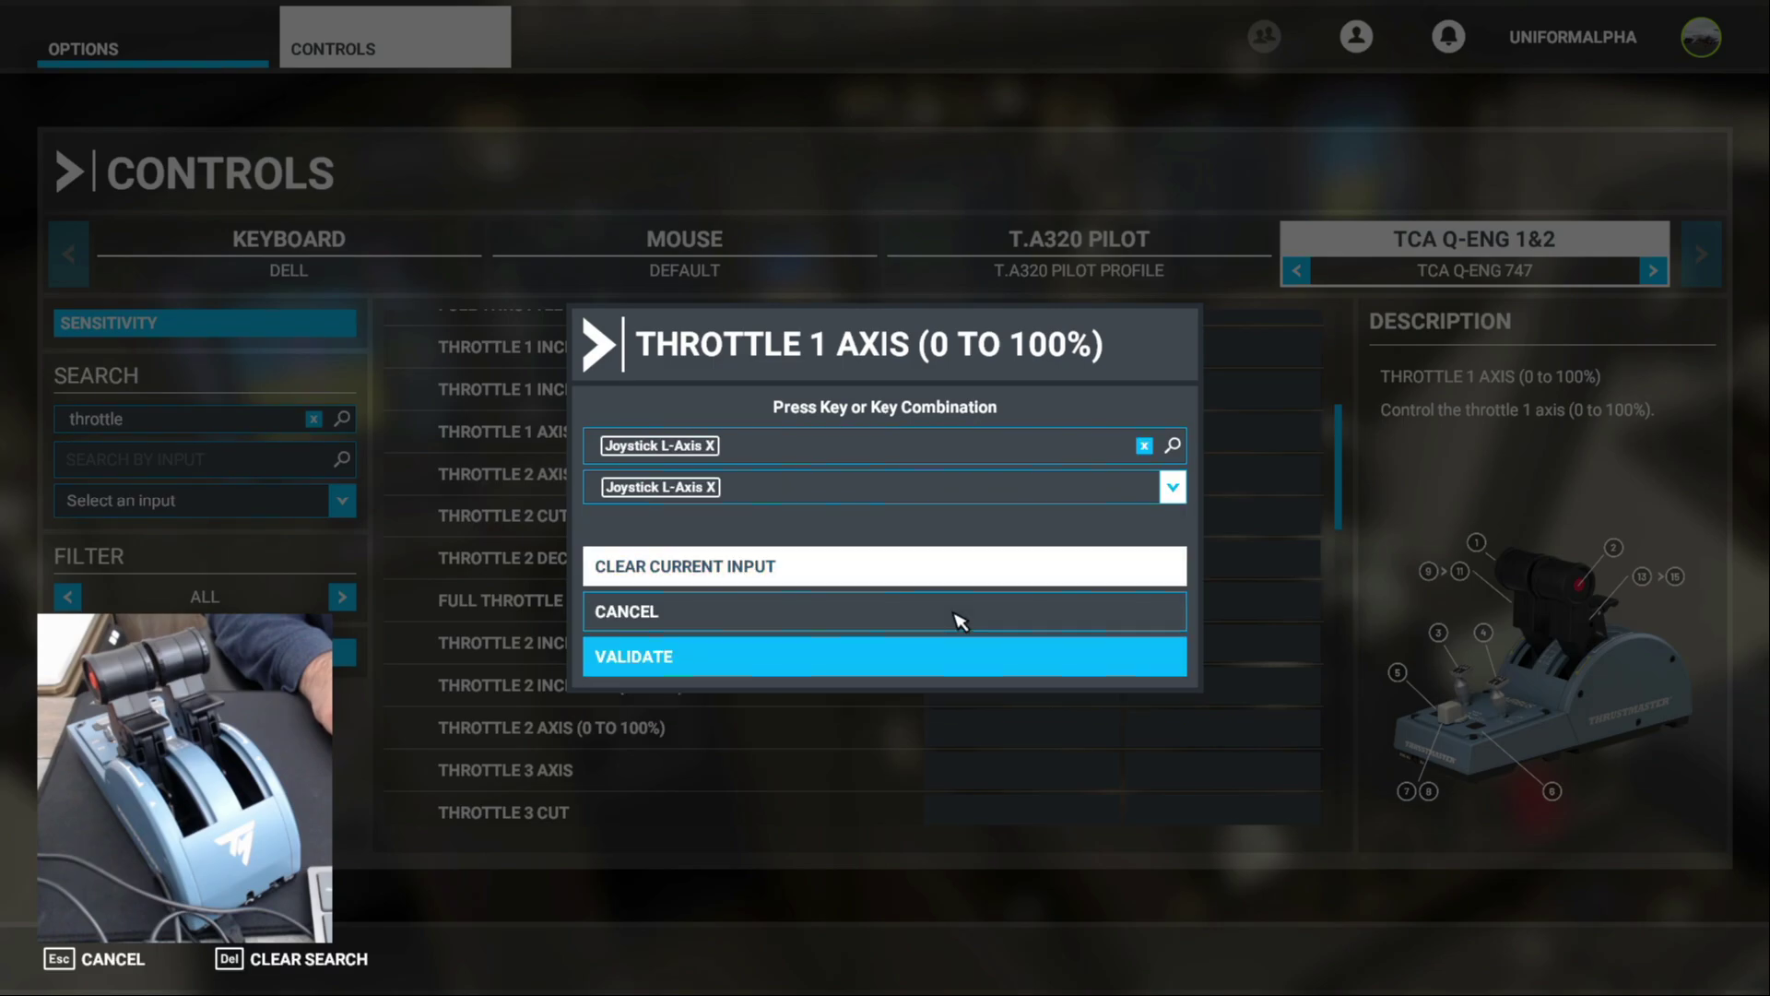
pyautogui.click(654, 657)
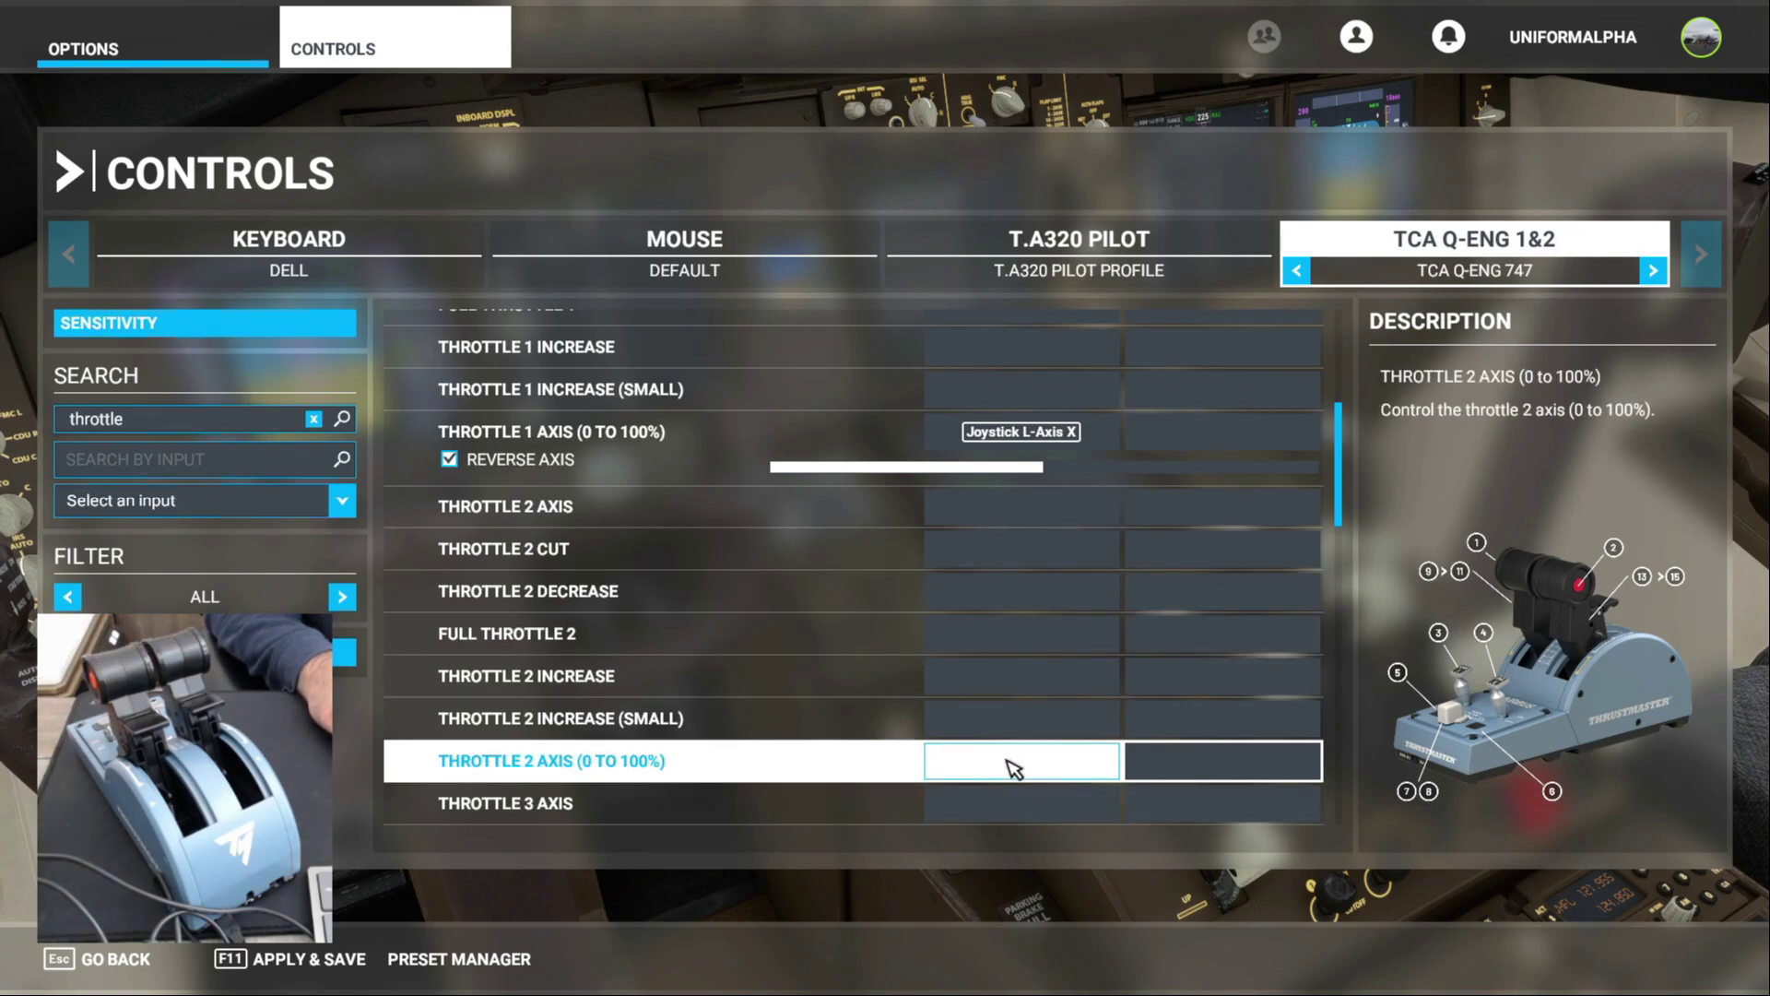
# Bind Joystick L-Axis X to Throttle 2 Axis (0 to 100%) as well, accepting the duplicate use of the input
pyautogui.click(1014, 769)
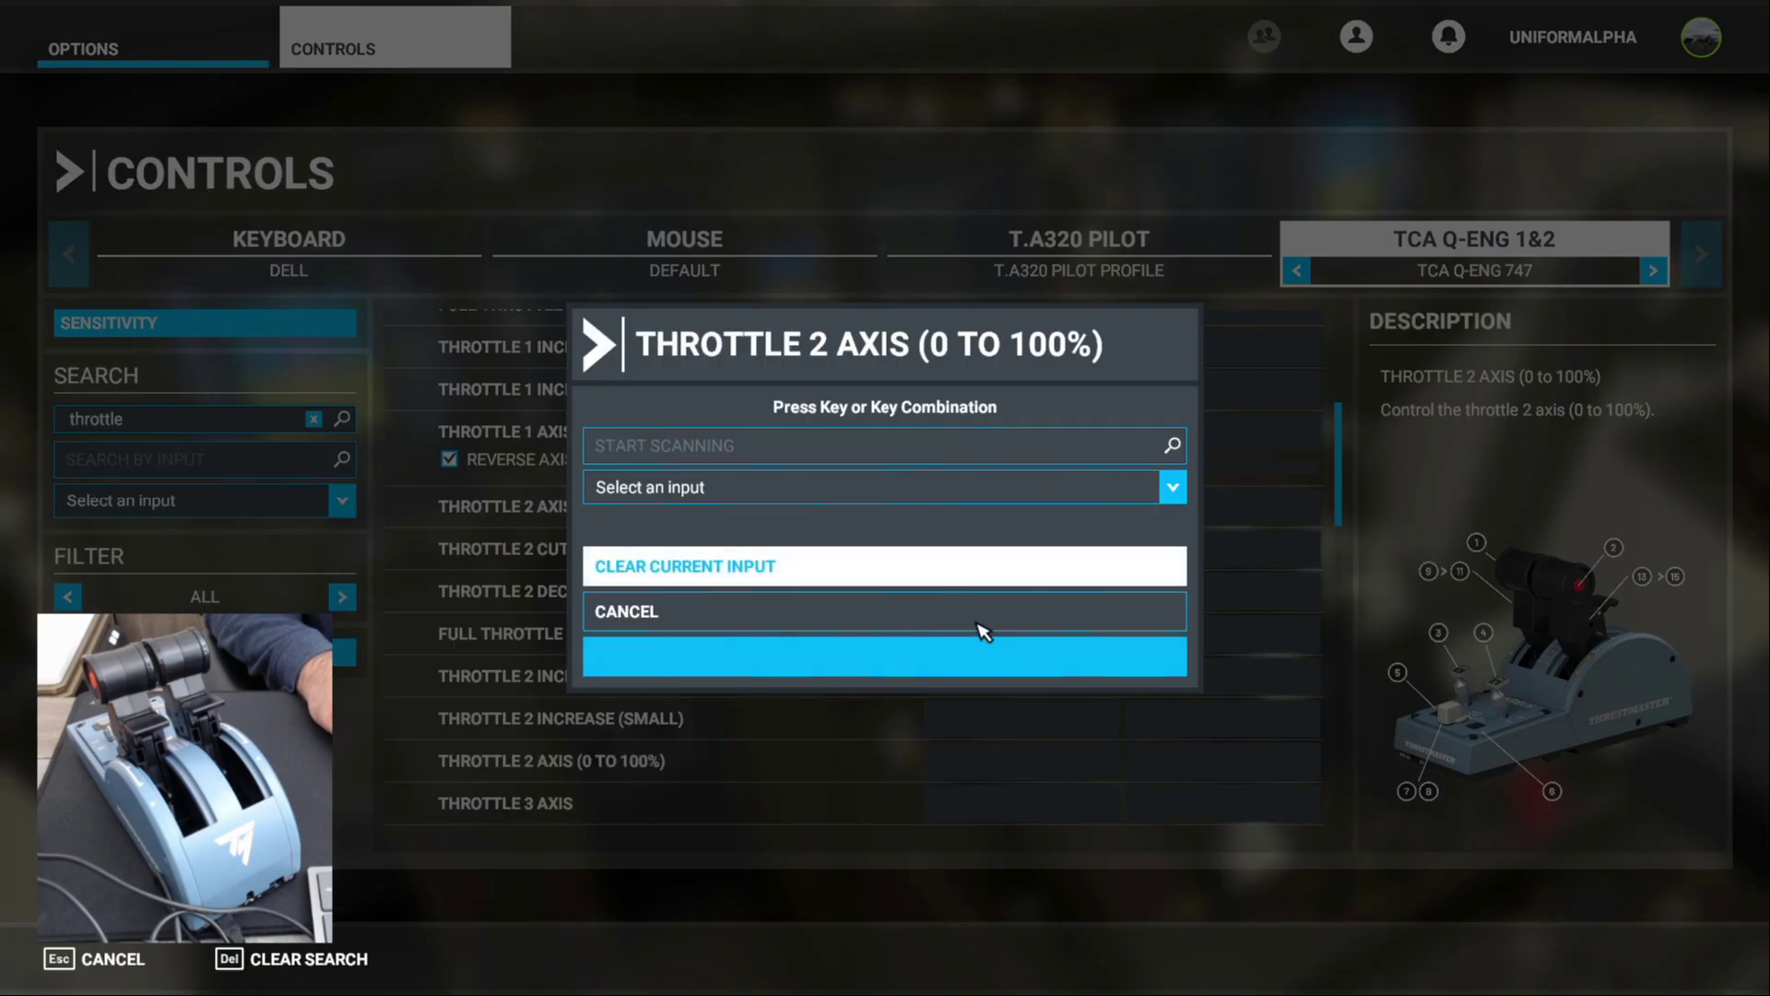
pyautogui.click(1173, 488)
pyautogui.moveTo(1177, 524); pyautogui.dragTo(1174, 625)
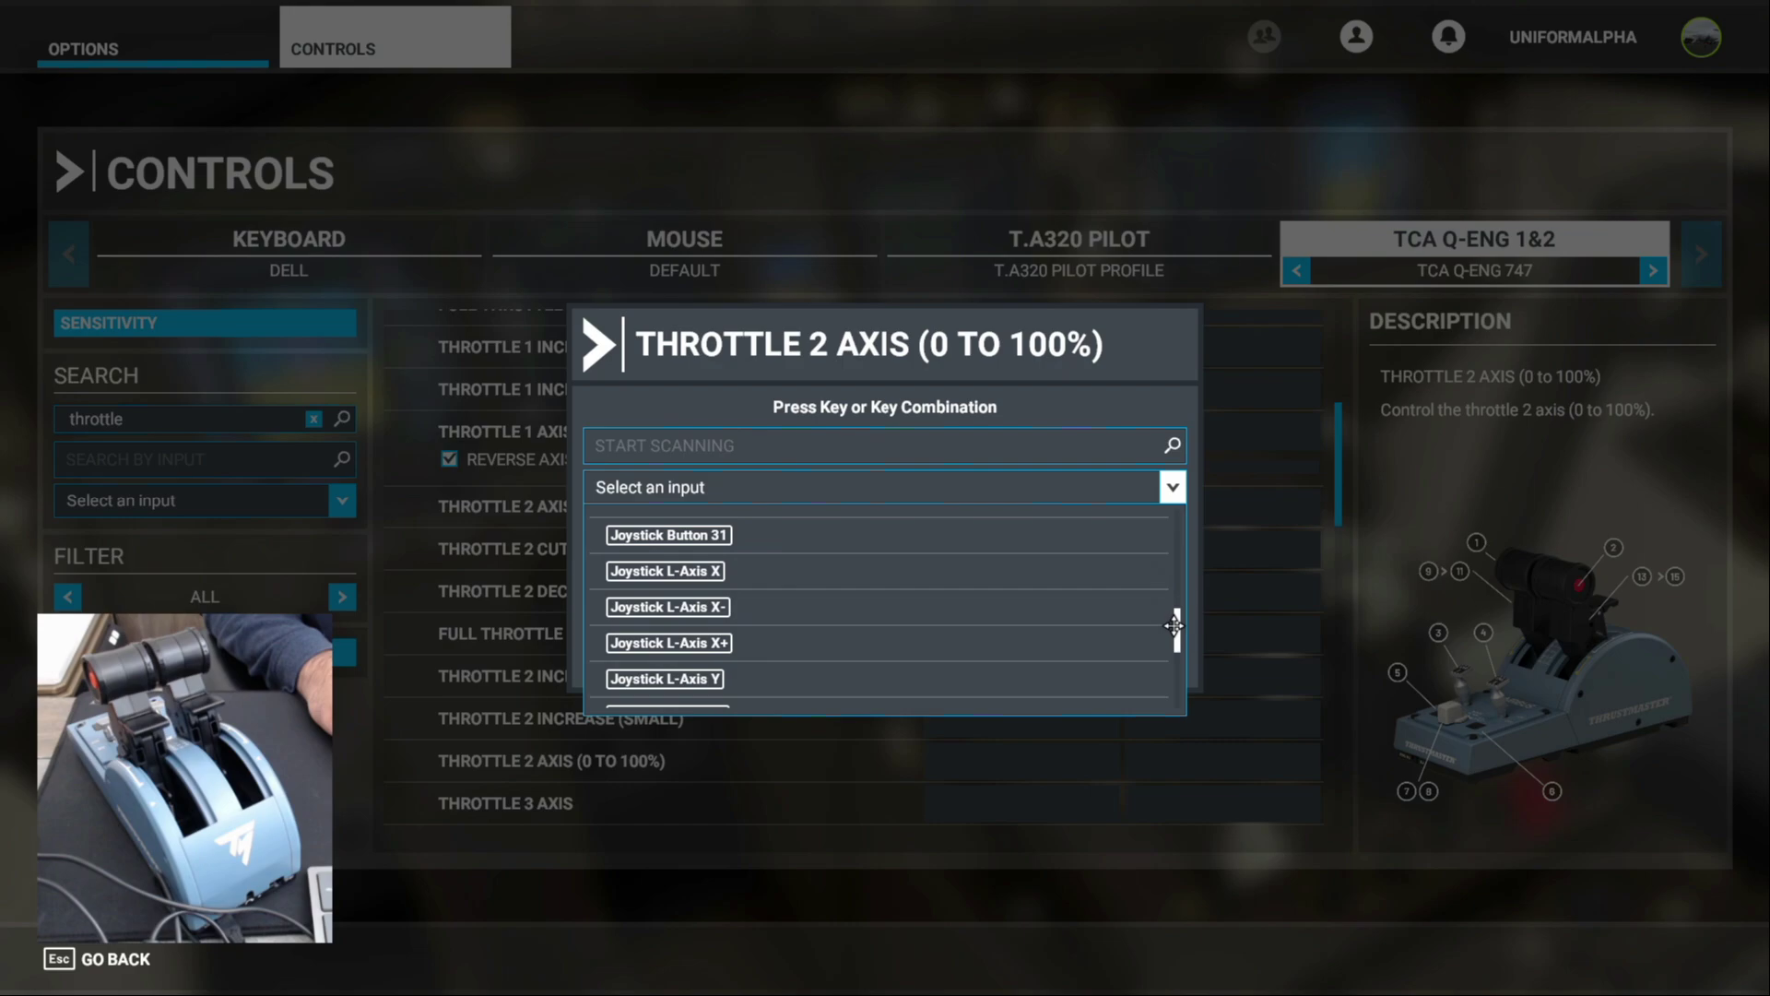
pyautogui.click(948, 571)
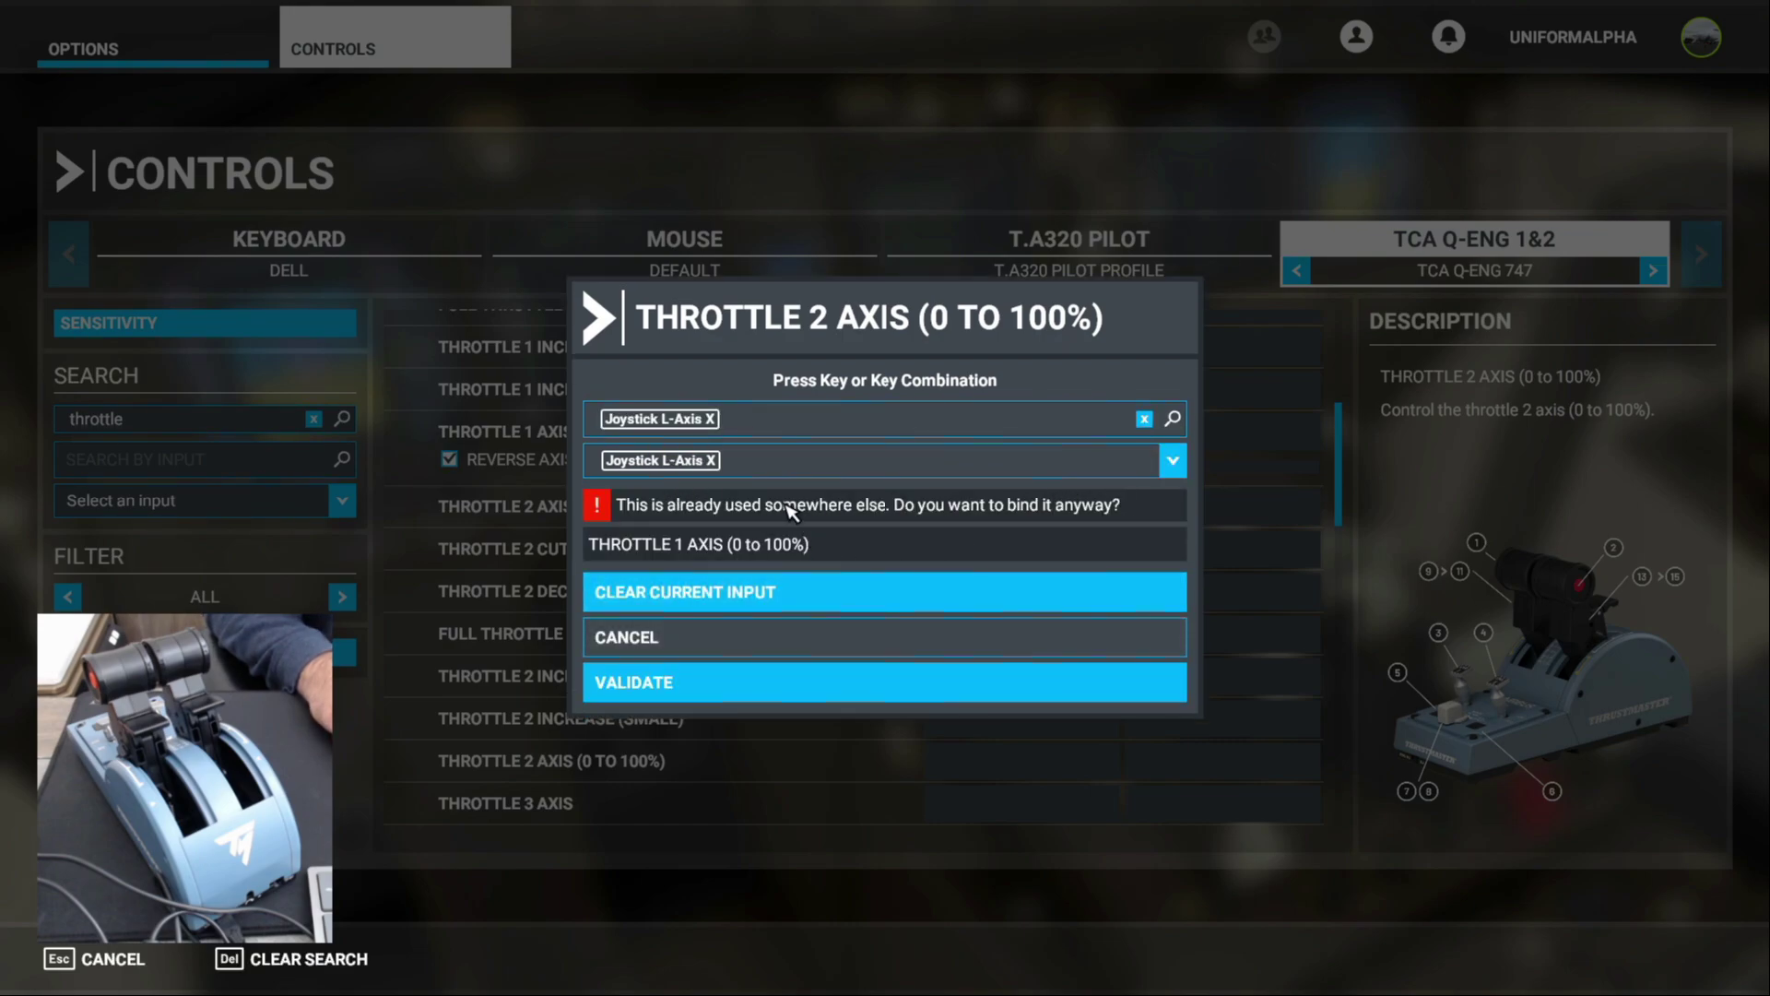
pyautogui.click(785, 681)
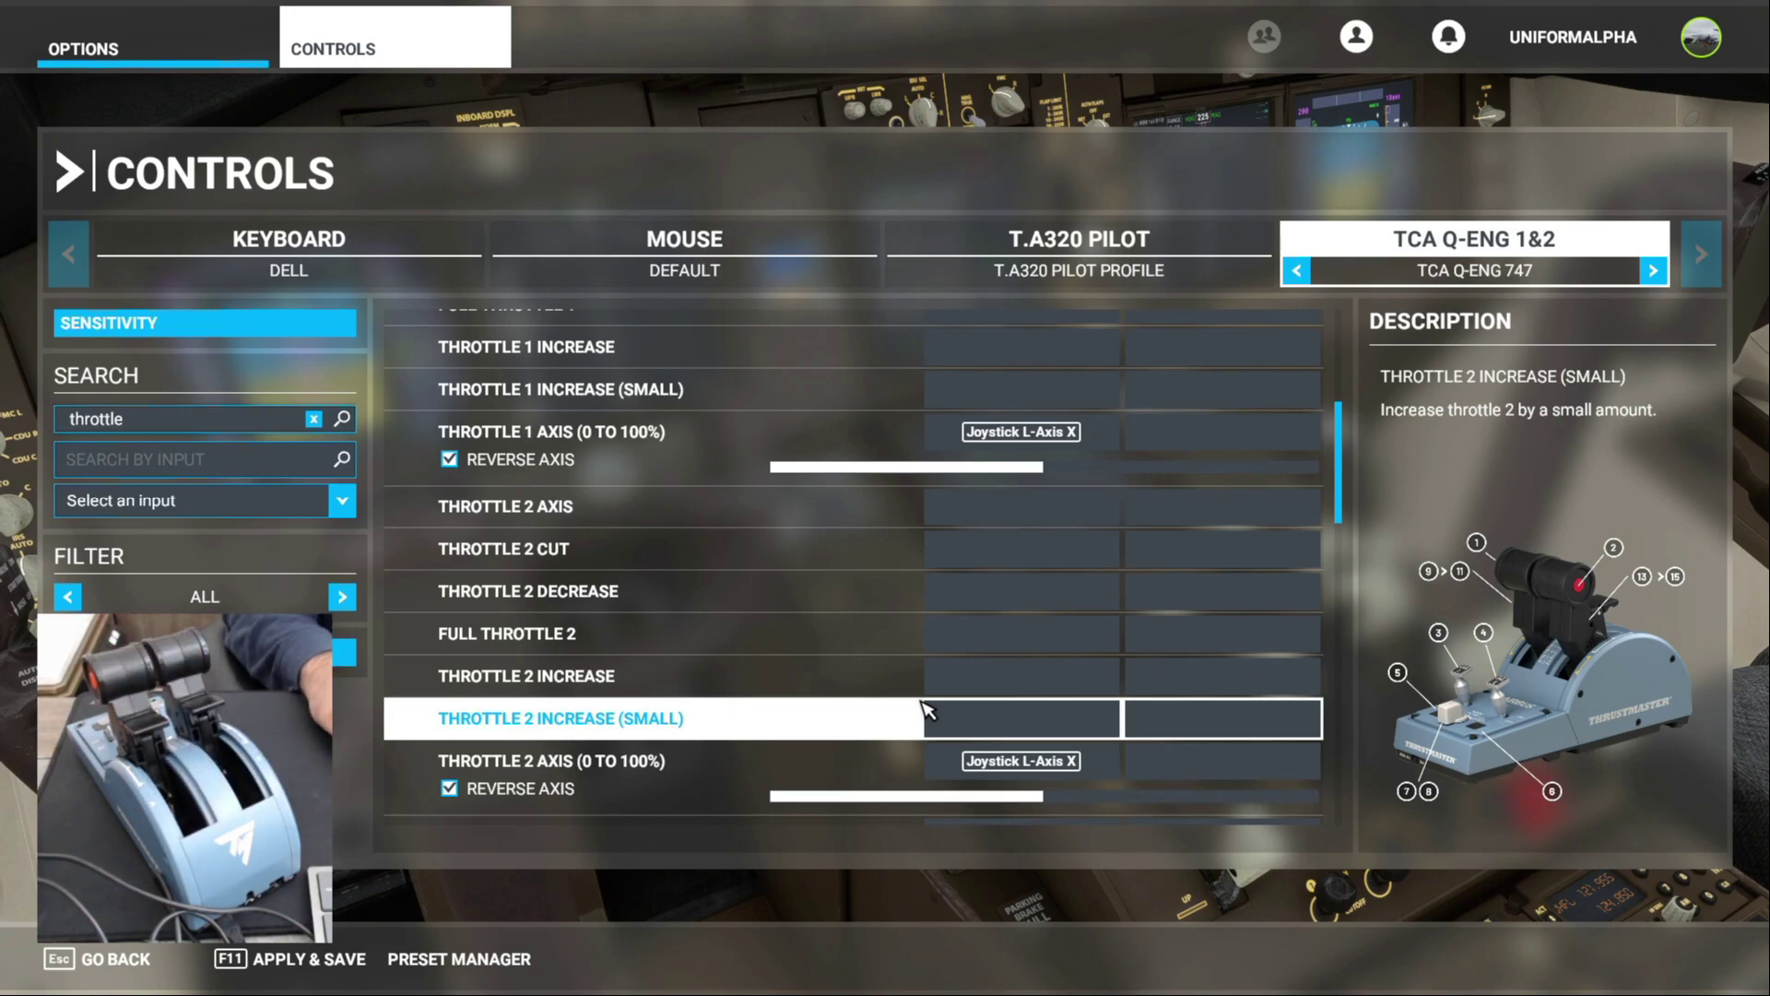
# Bind Joystick L-Axis Y to Throttle 3 Axis (0 to 100%)
pyautogui.scroll(-2, 1002, 623)
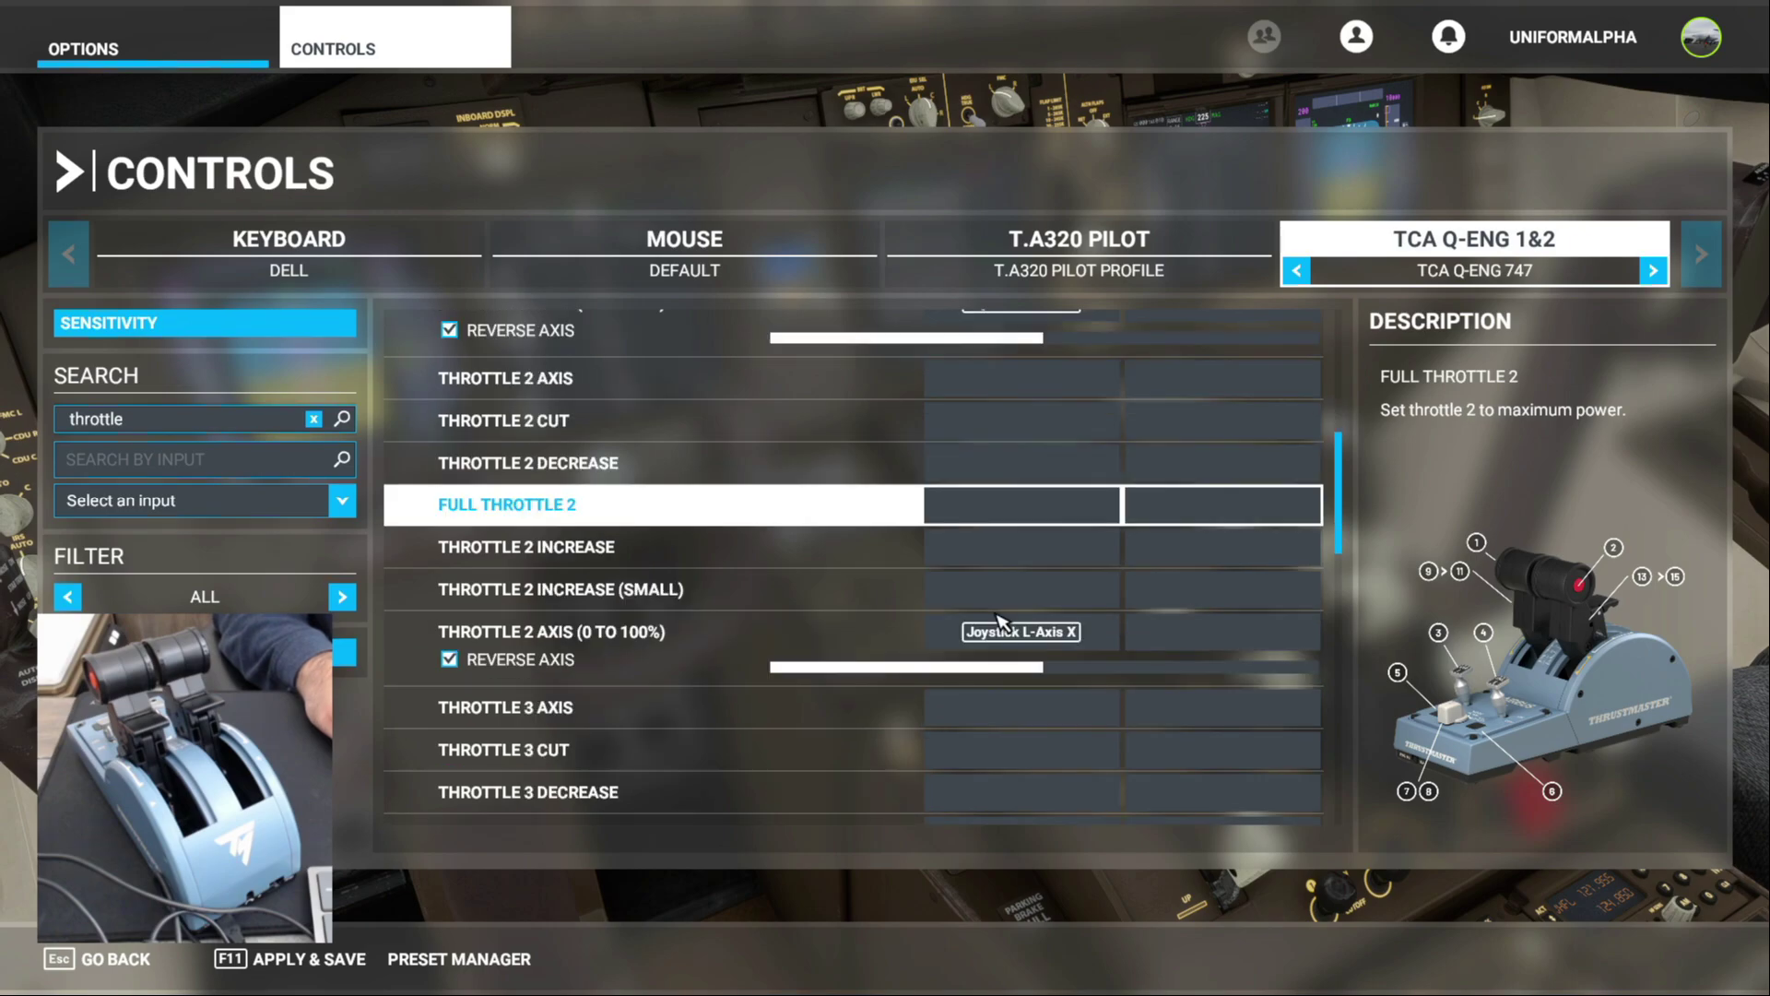
pyautogui.scroll(-6, 1001, 622)
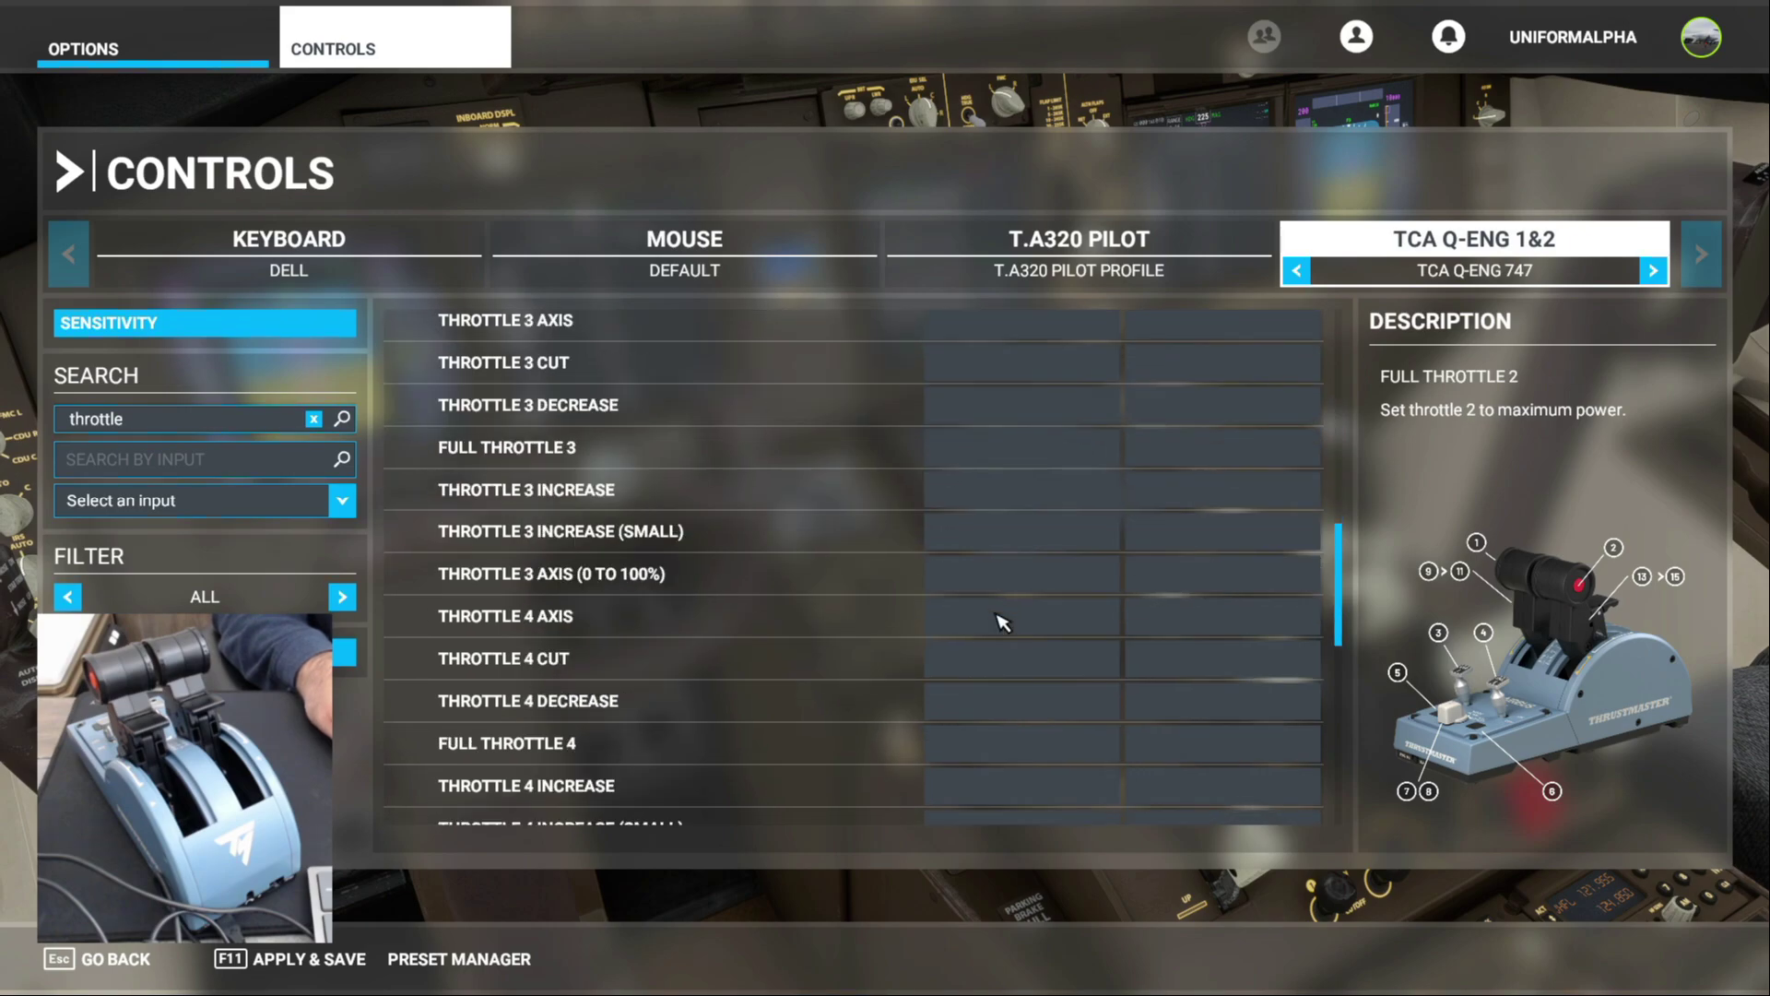
pyautogui.click(1018, 583)
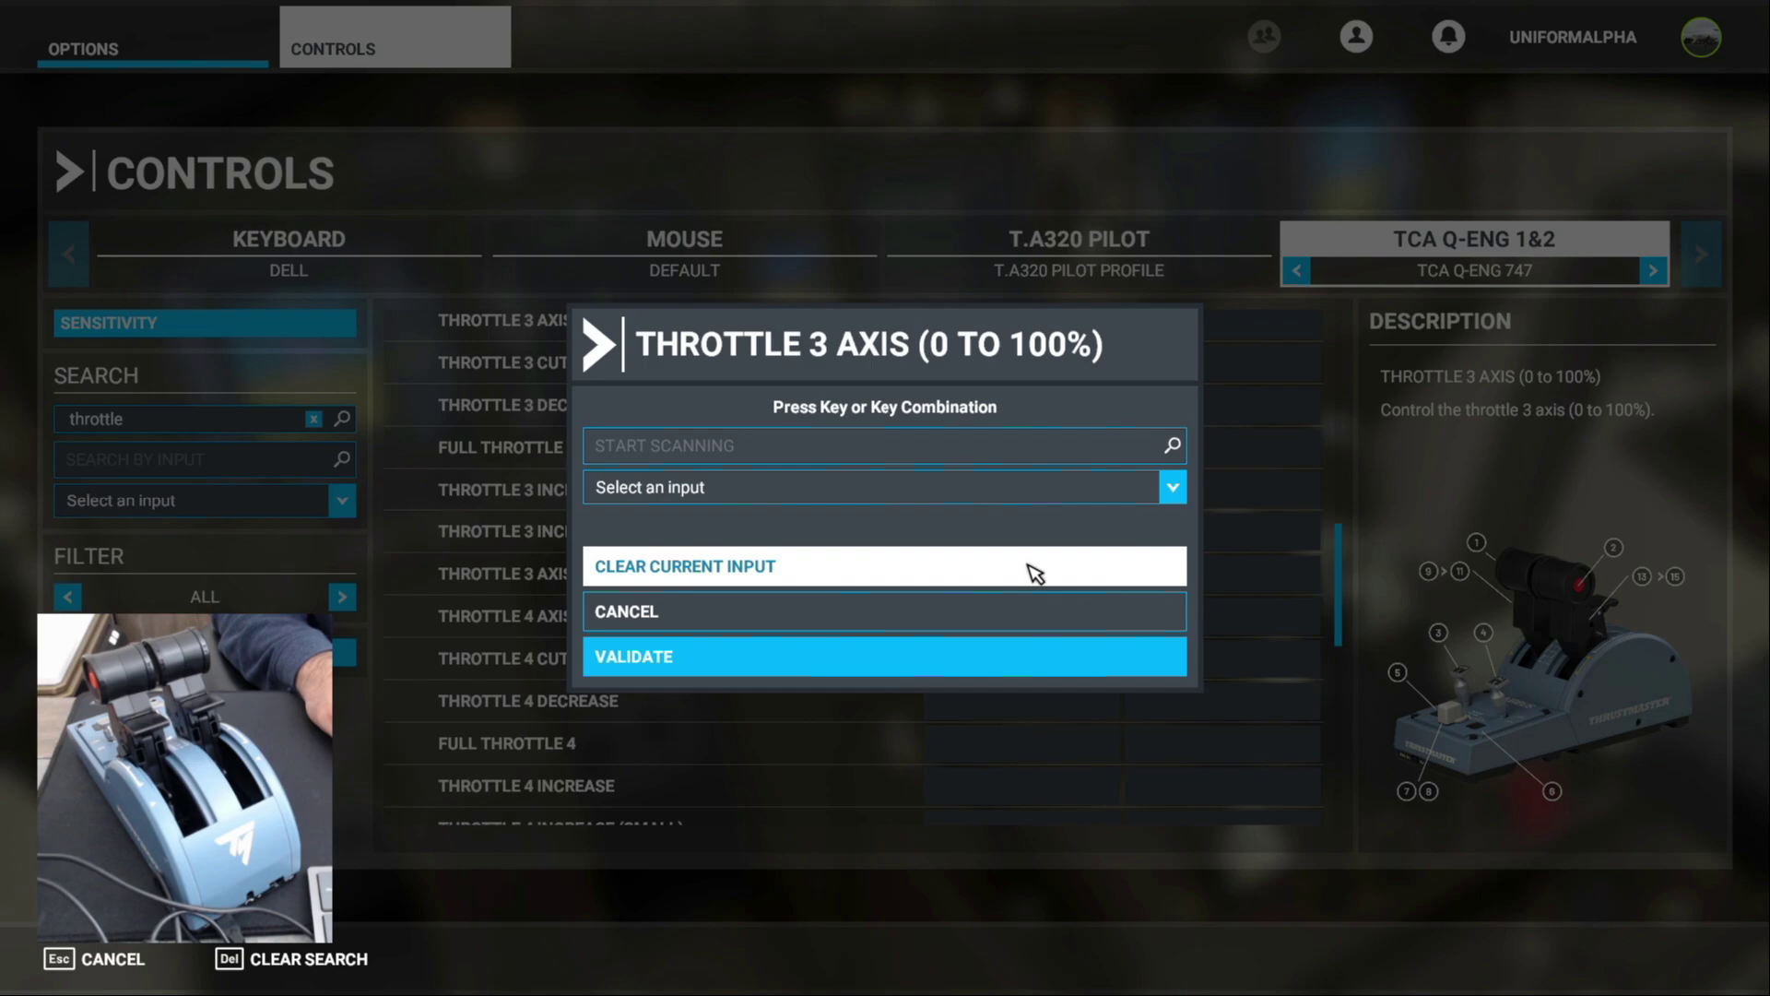
pyautogui.click(1172, 488)
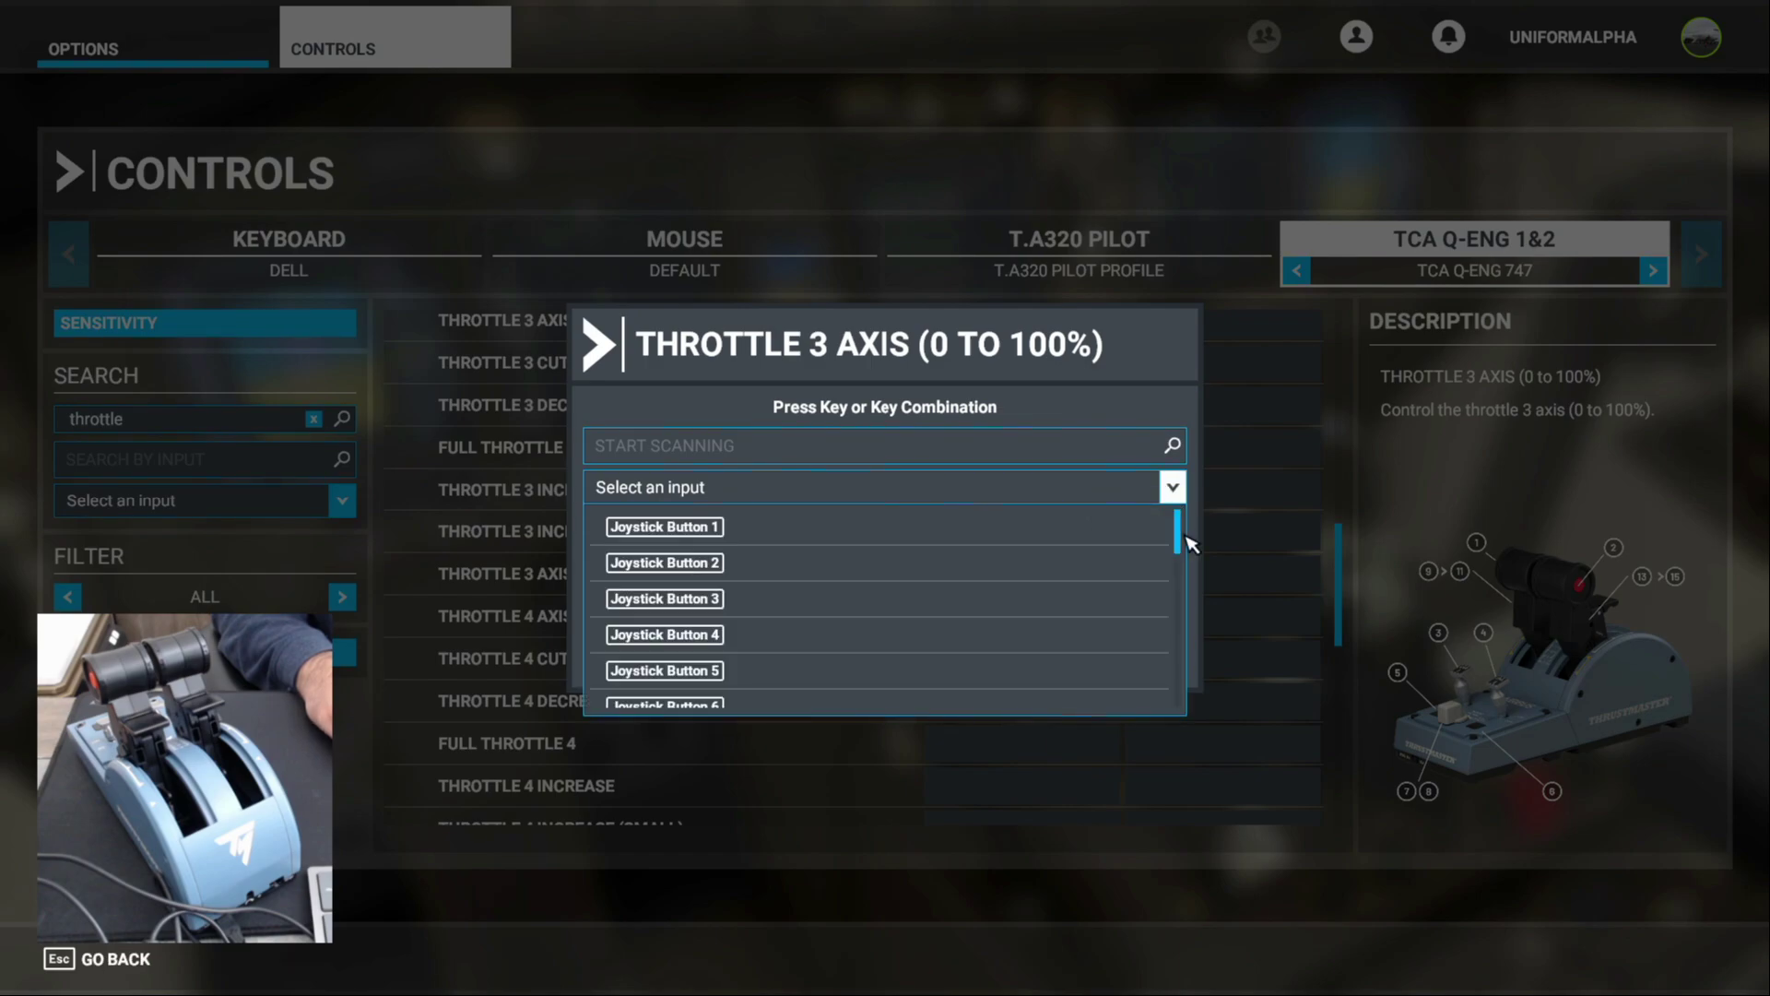
pyautogui.moveTo(1180, 538); pyautogui.dragTo(1183, 627)
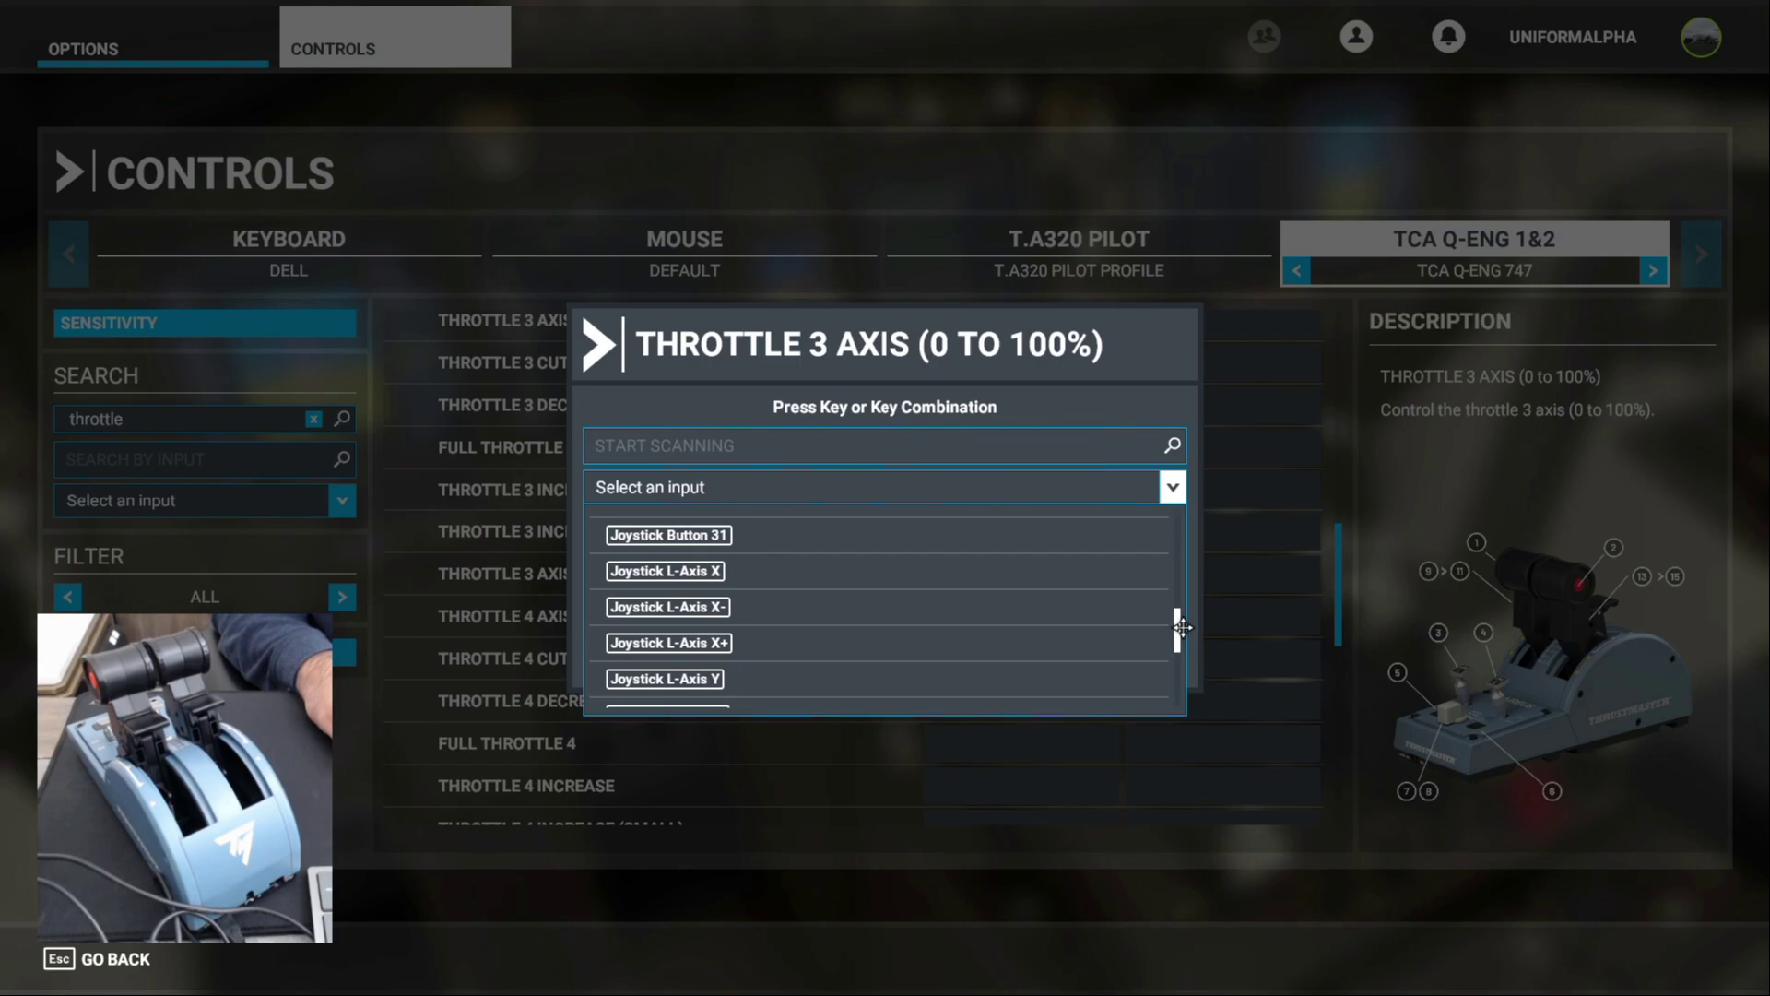
pyautogui.click(1028, 678)
pyautogui.click(942, 673)
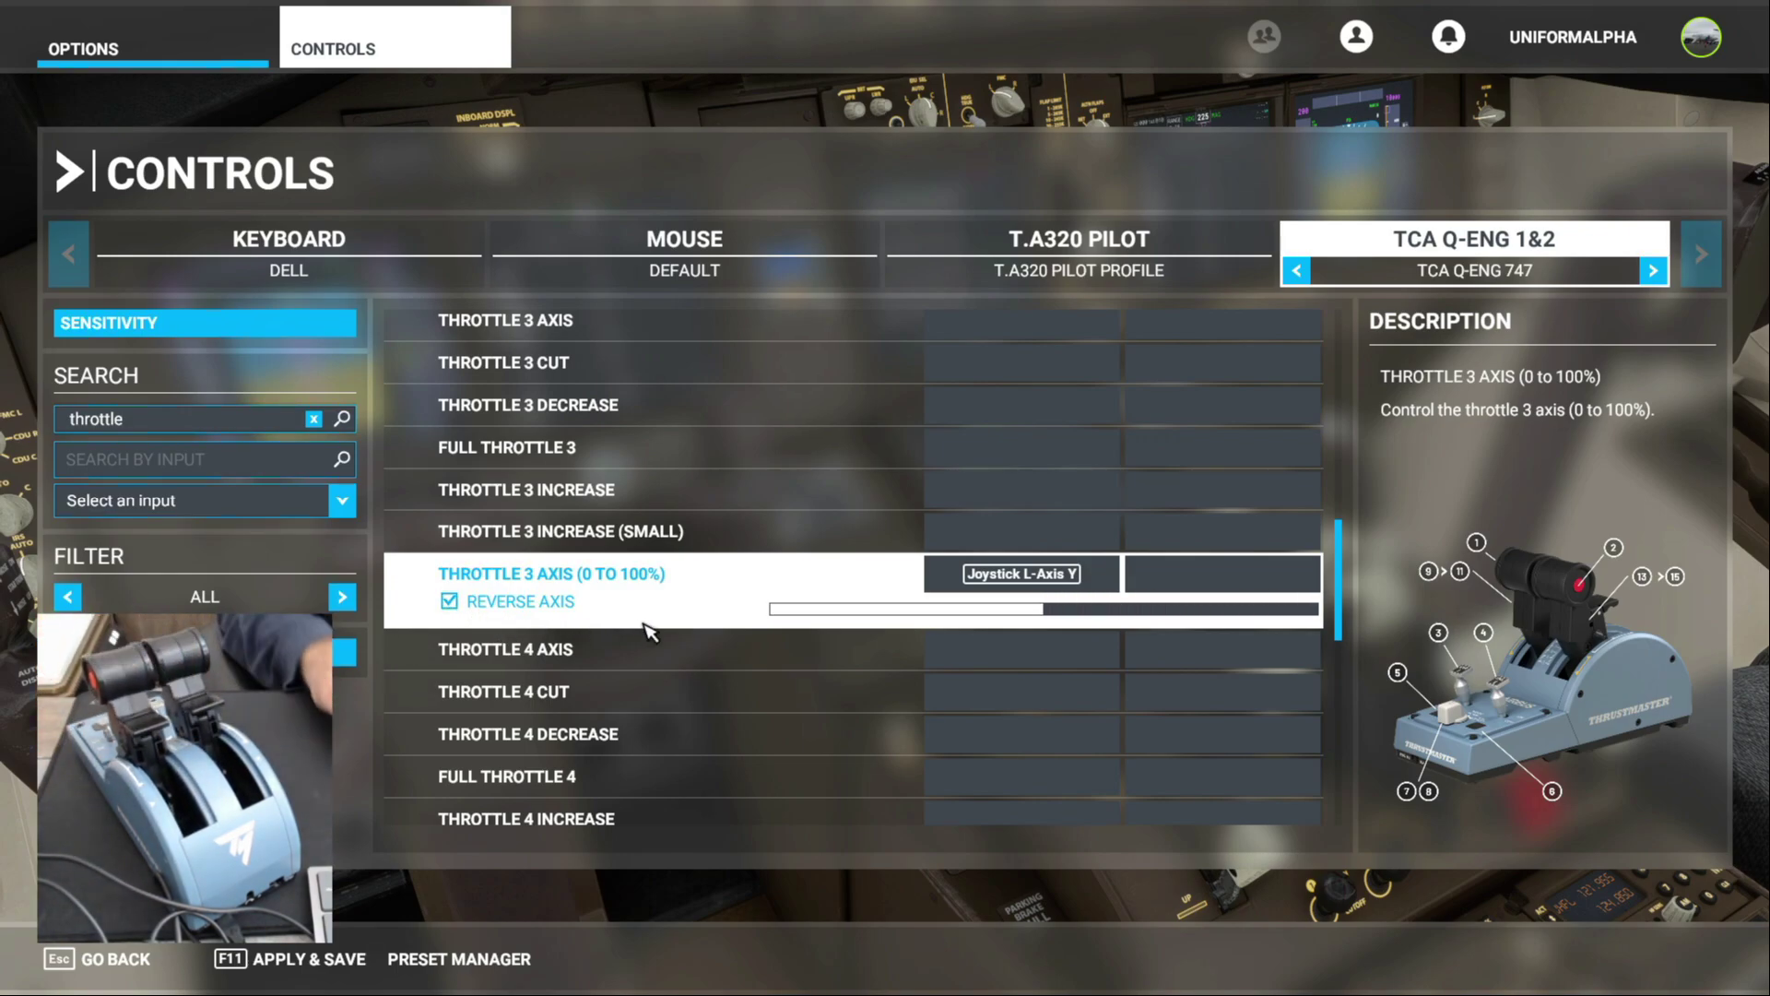
# Bind Joystick L-Axis Y to Throttle 4 Axis (0 to 100%) with the axis reversed, accepting the duplicate use, and save the profile
pyautogui.scroll(-3, 649, 633)
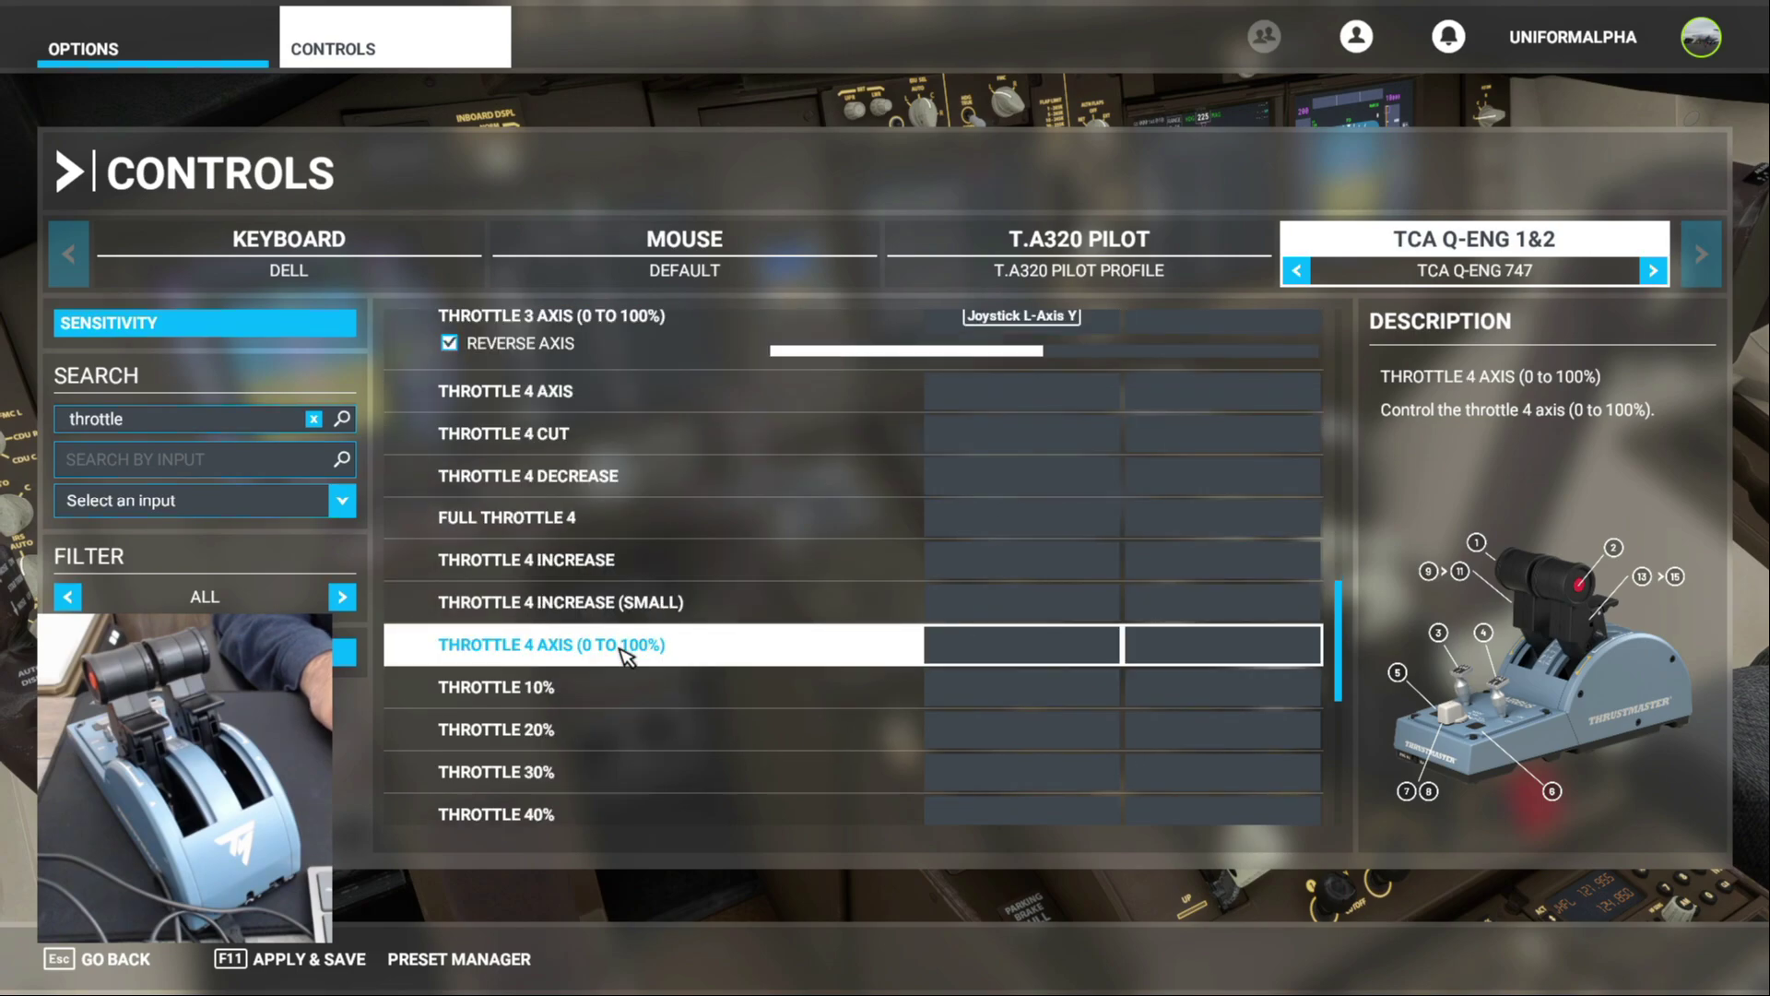
pyautogui.click(980, 651)
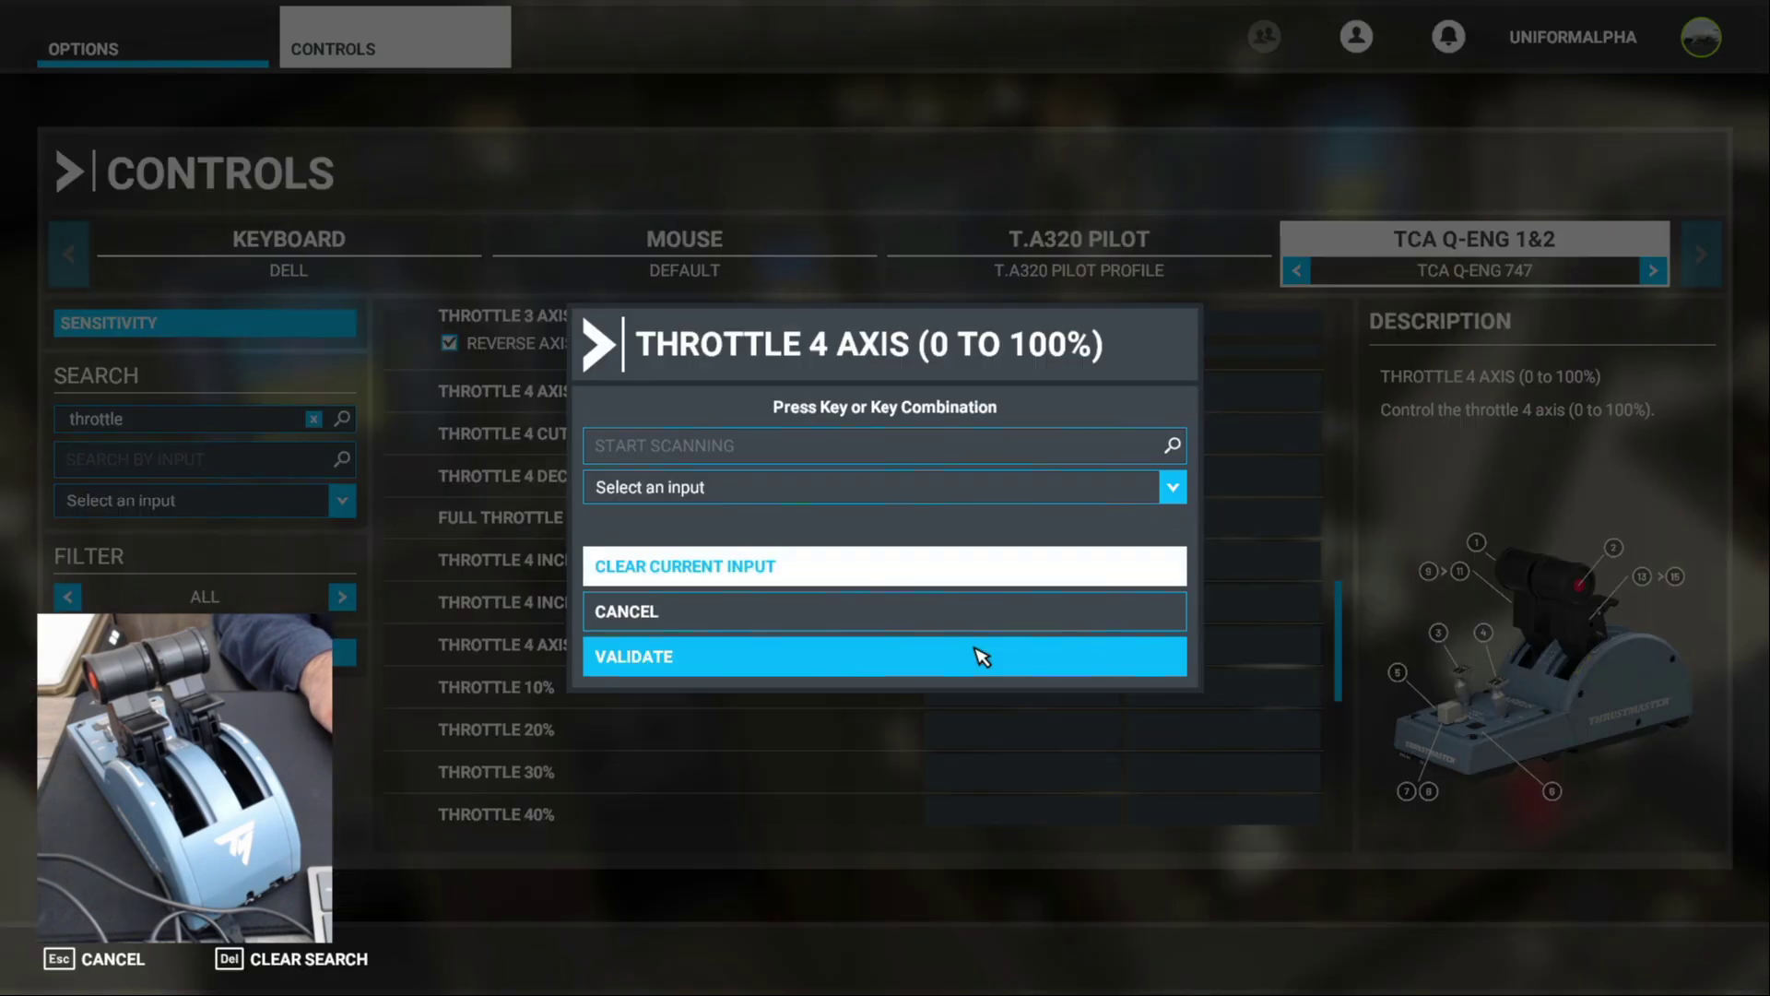
pyautogui.click(1174, 487)
pyautogui.moveTo(1175, 516); pyautogui.dragTo(1165, 622)
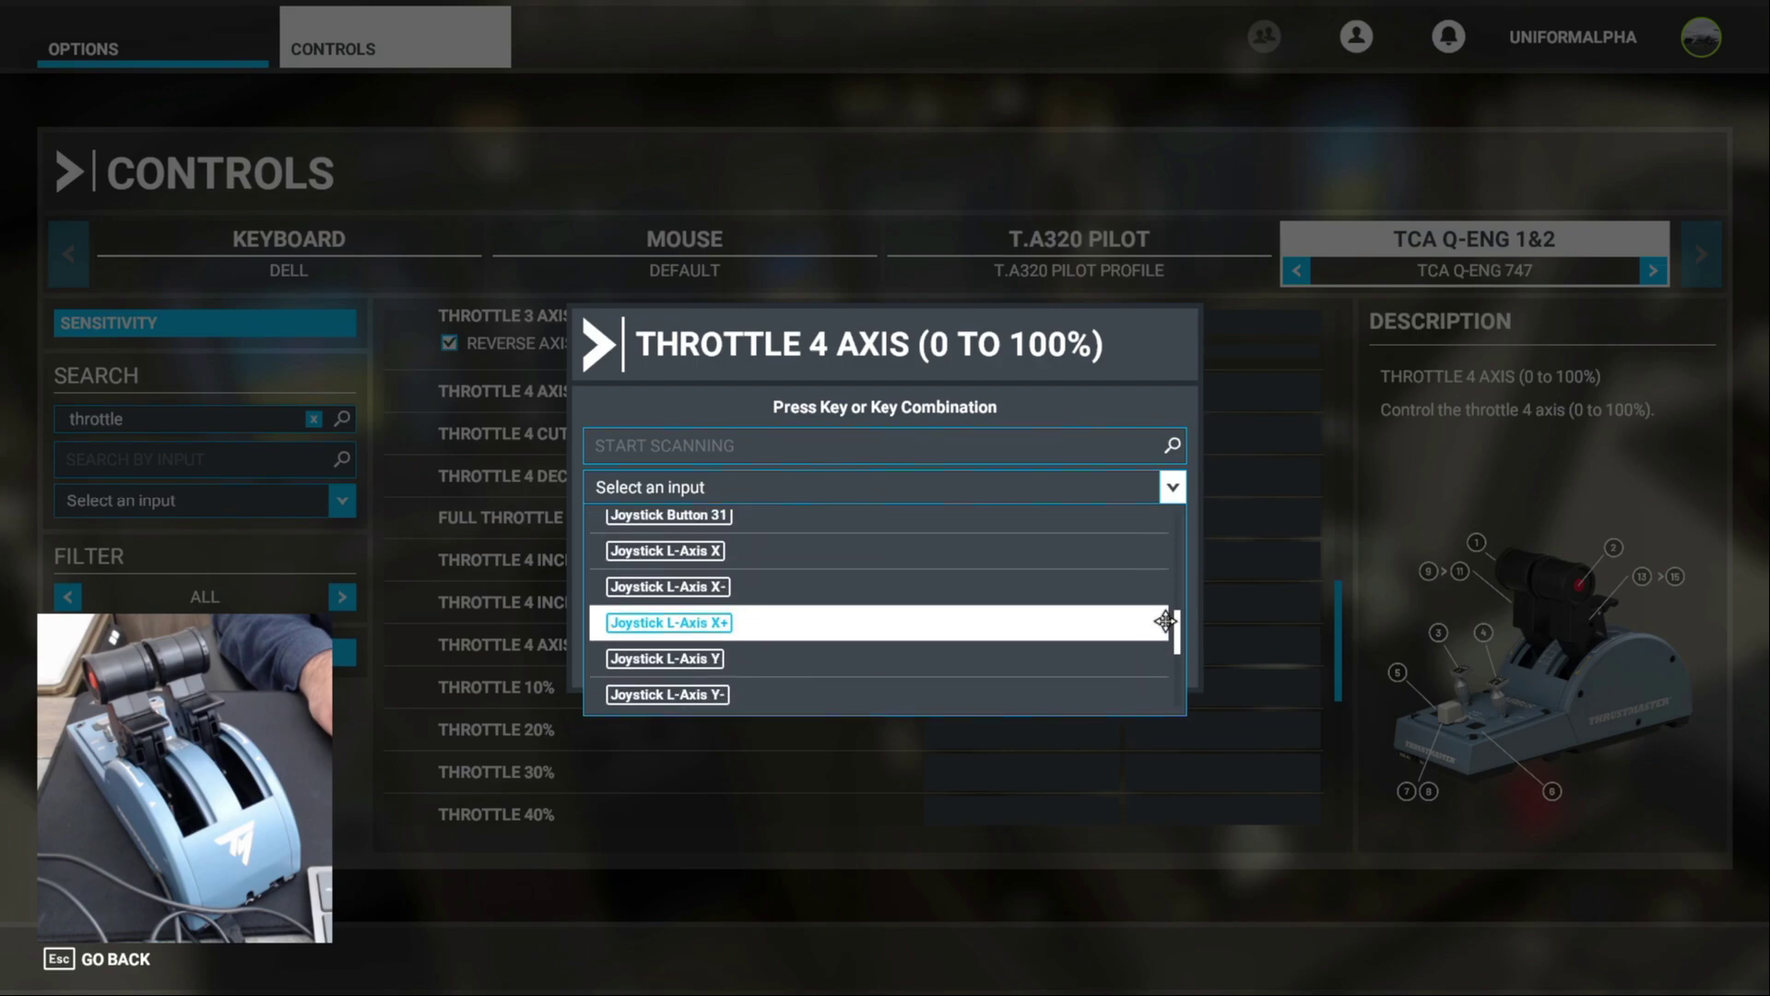
pyautogui.click(1055, 659)
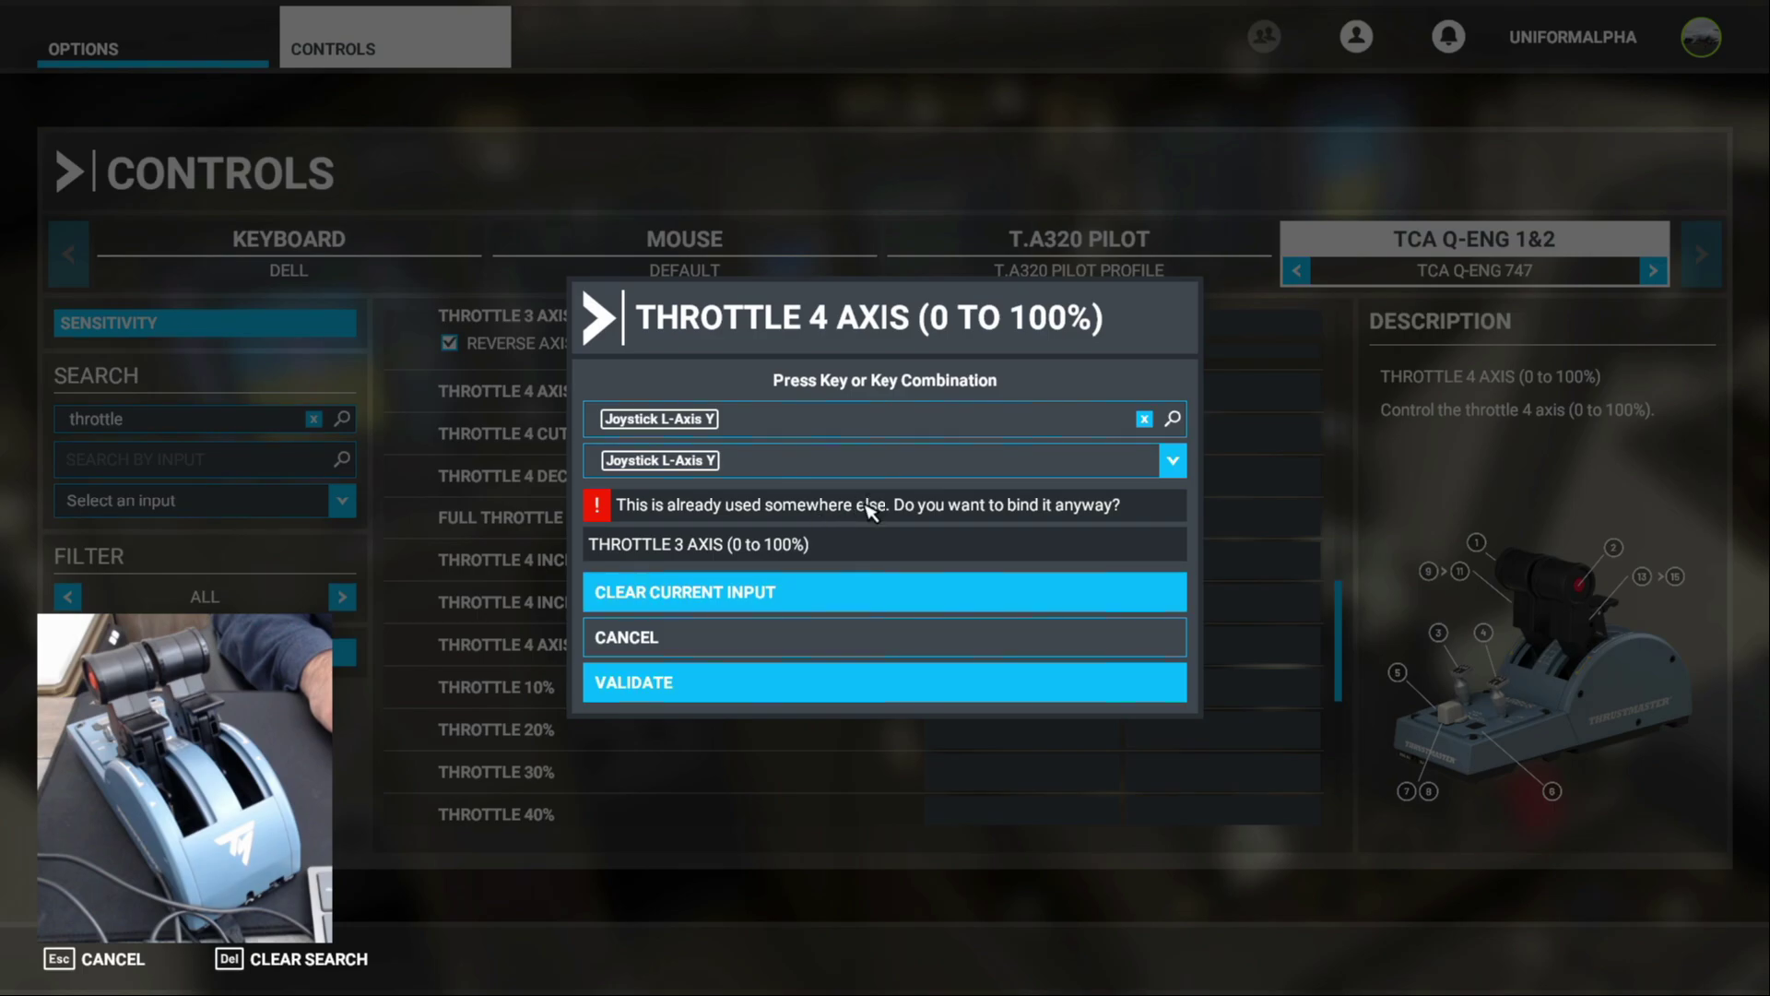
pyautogui.click(716, 690)
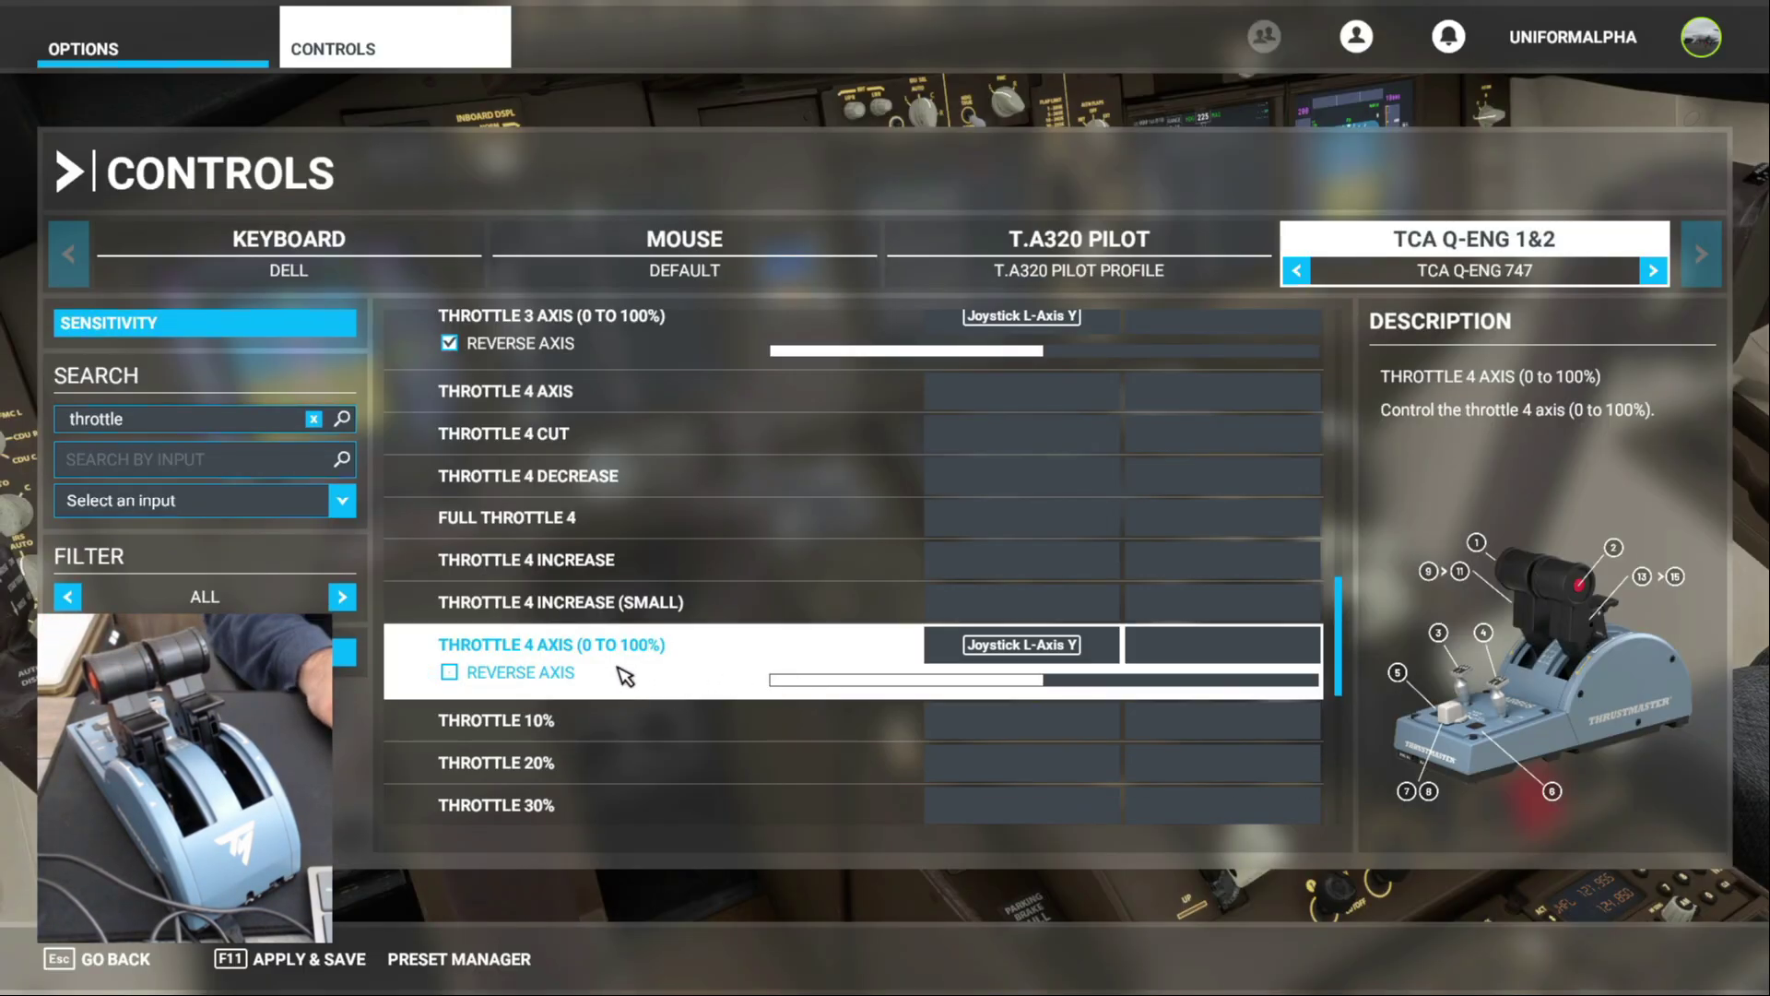
pyautogui.click(448, 675)
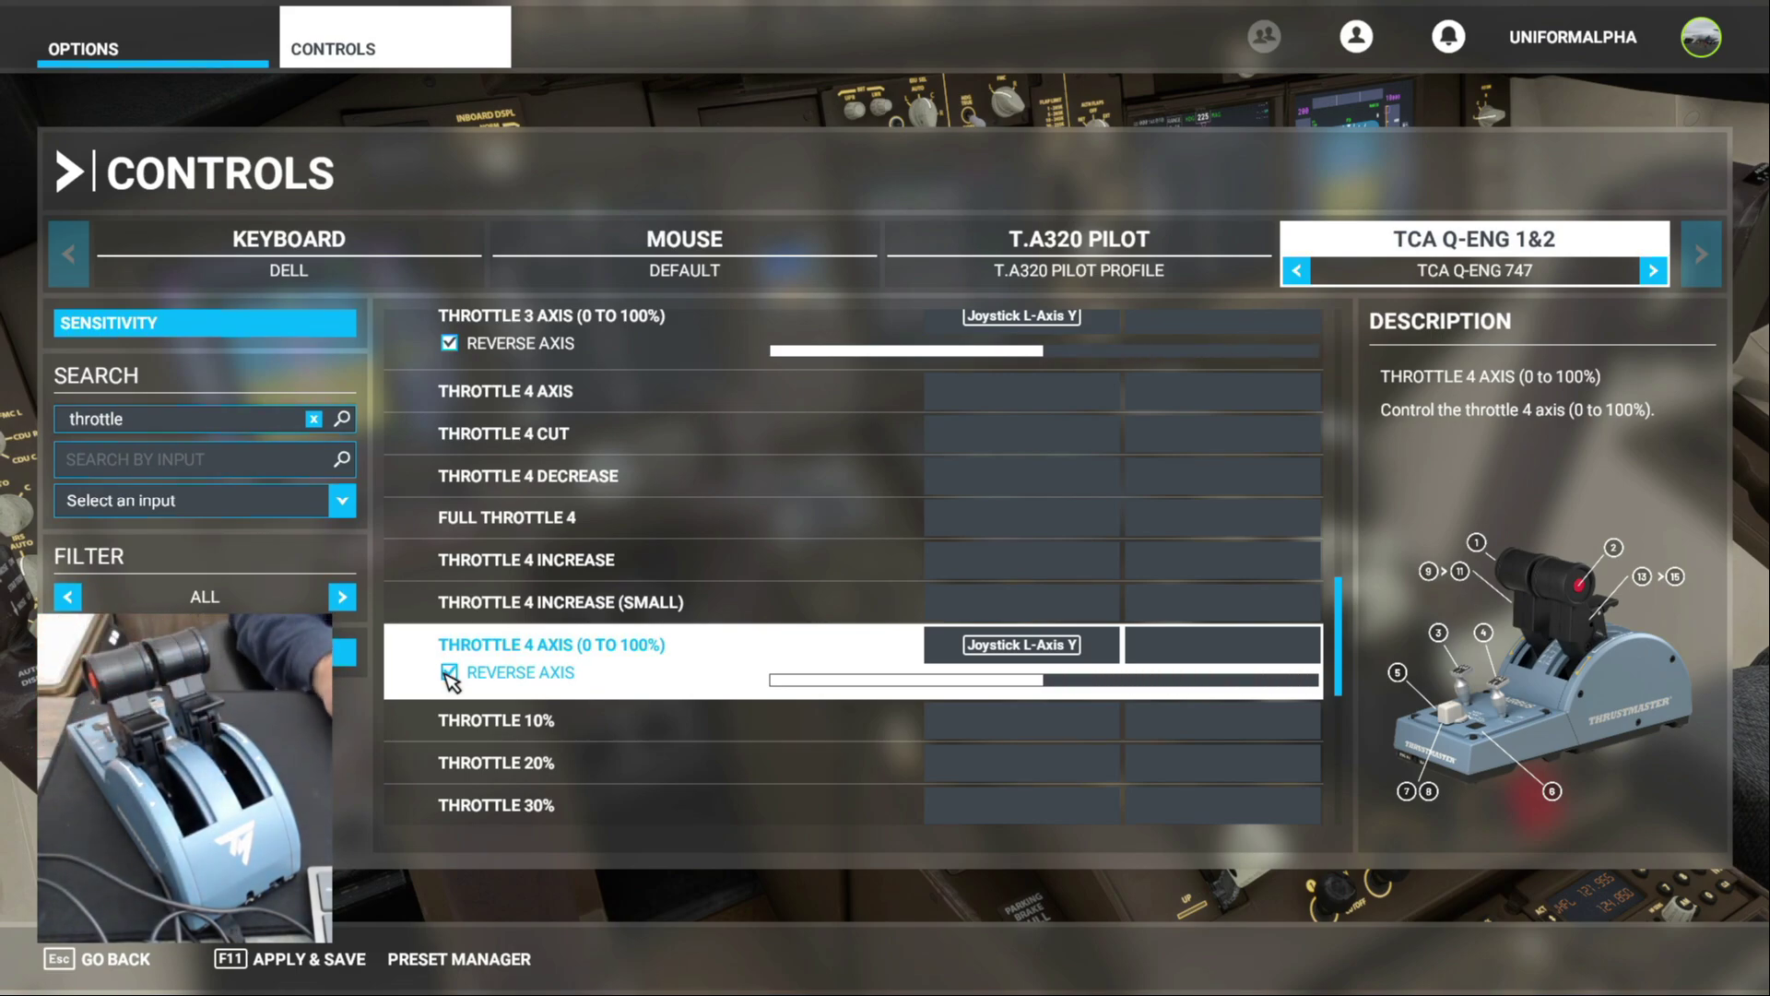
pyautogui.click(348, 959)
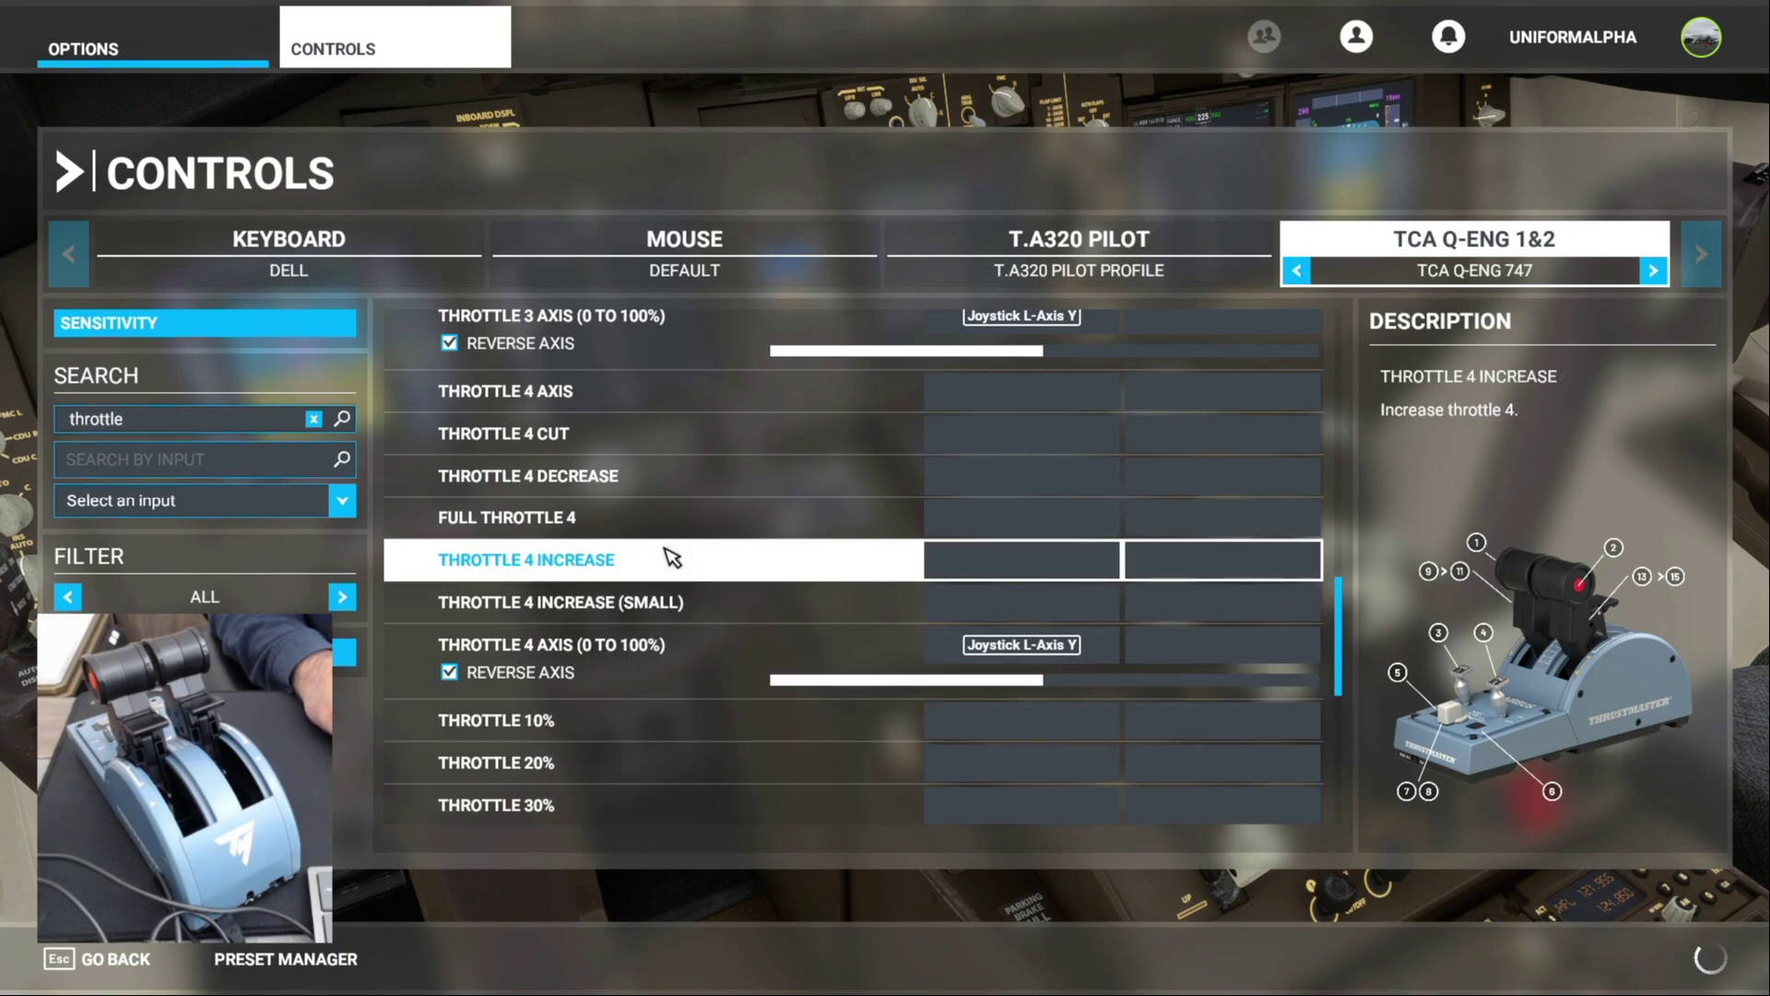
# Review the assigned throttle bindings and the profile's sensitivity curves, and return to the cockpit
pyautogui.click(343, 597)
pyautogui.click(343, 596)
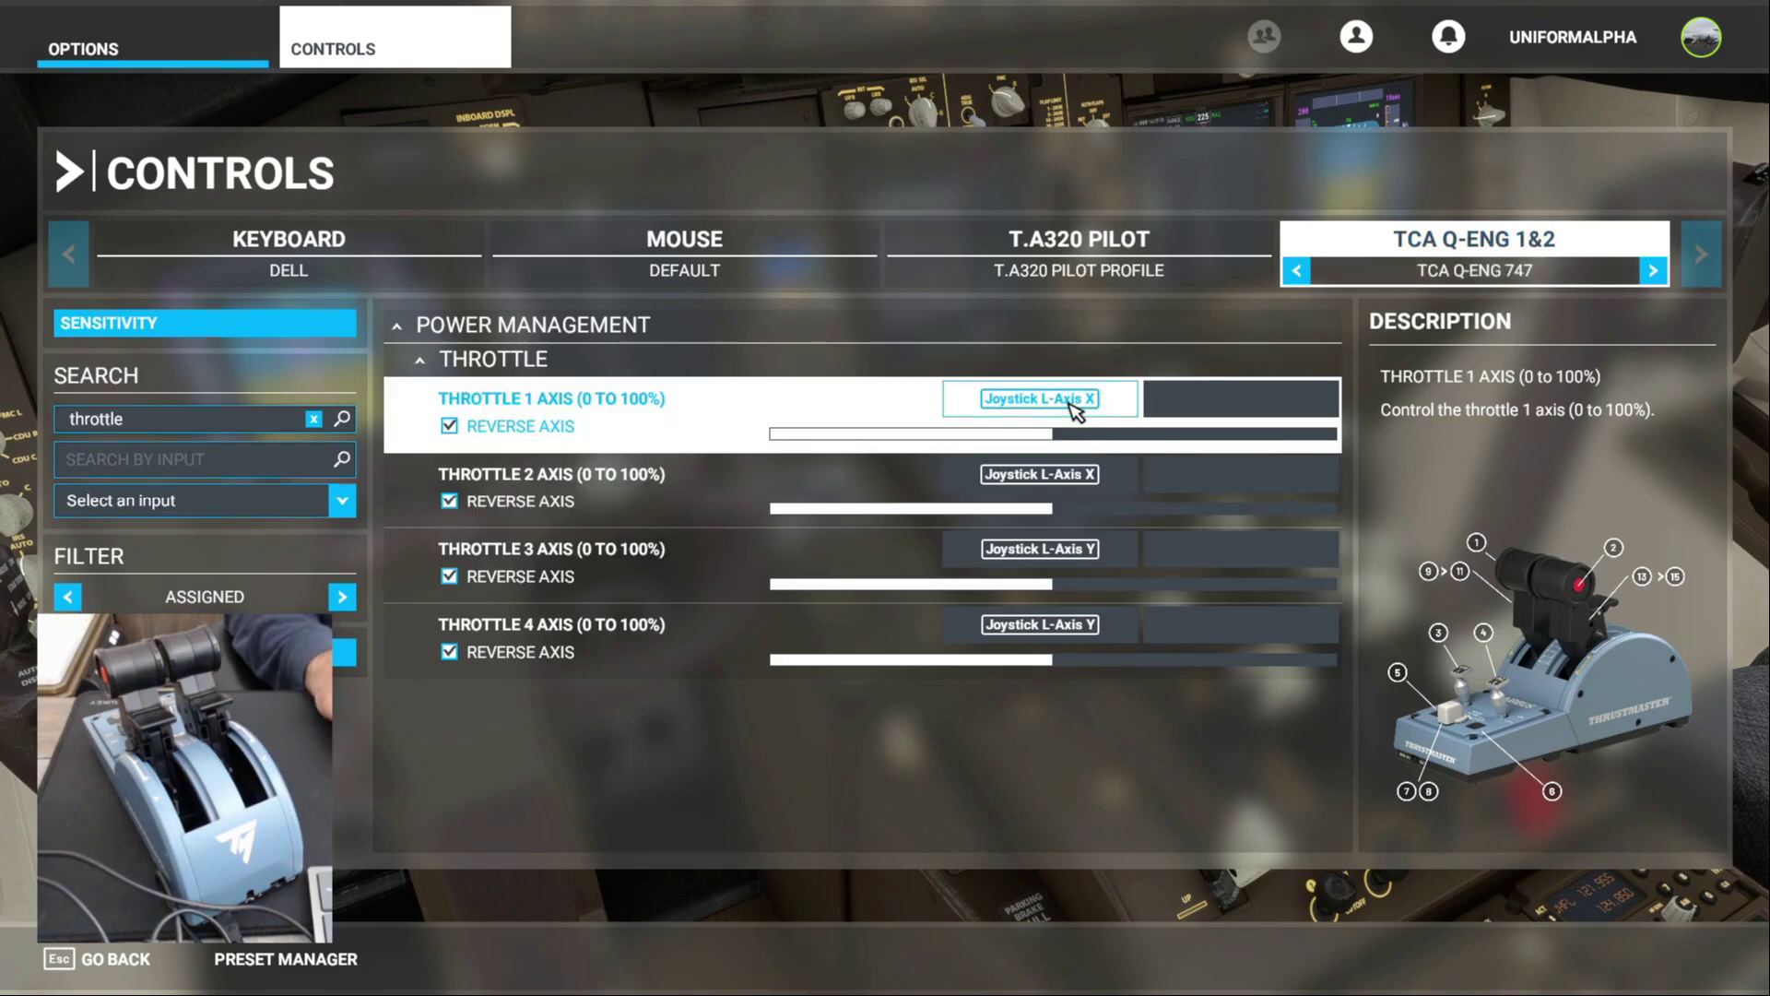
pyautogui.click(304, 330)
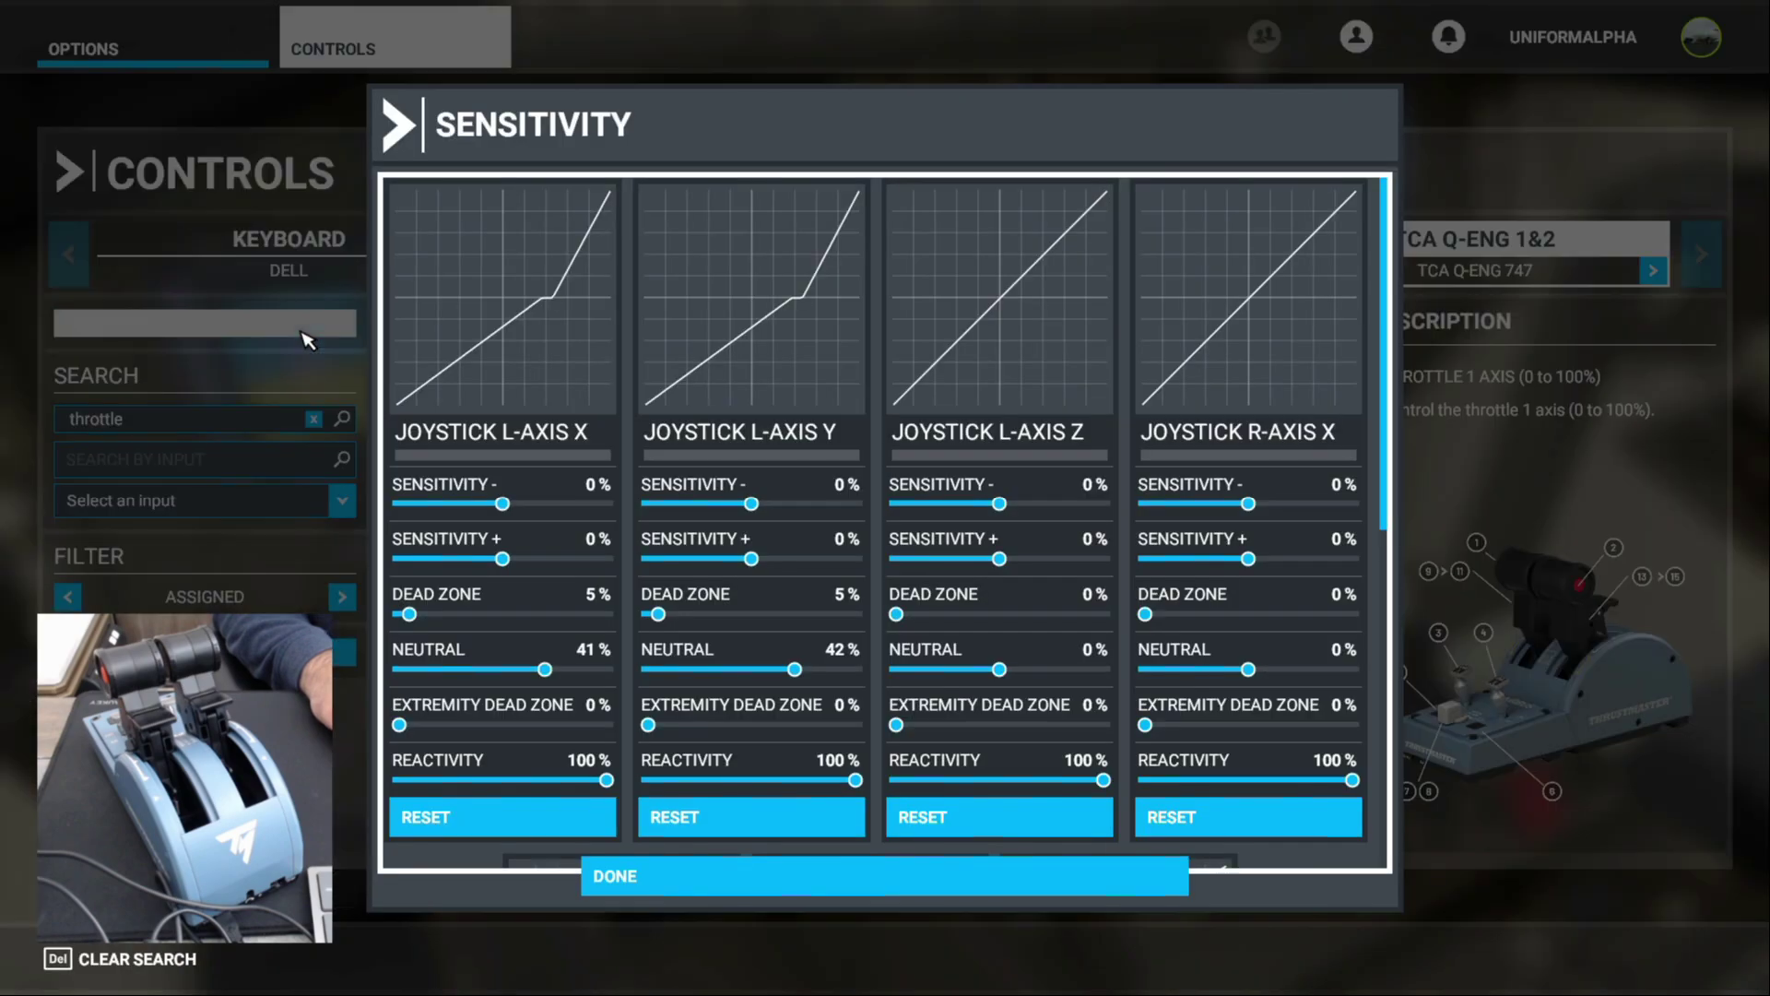
pyautogui.click(734, 887)
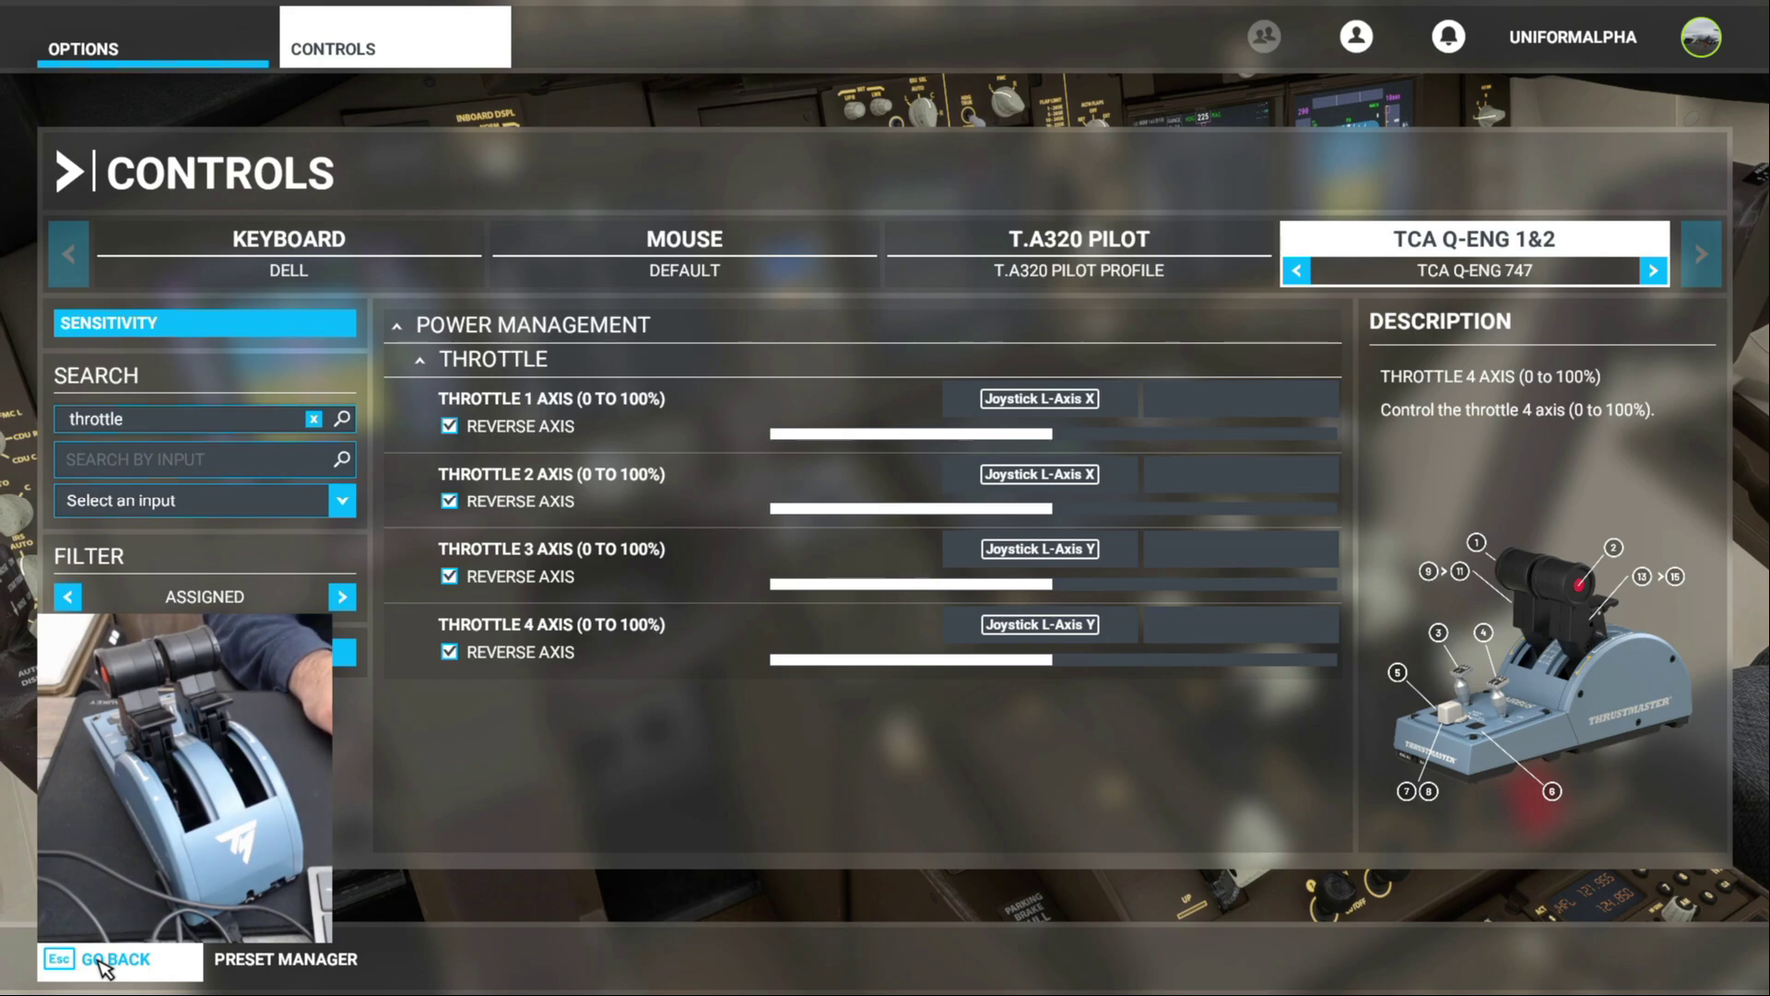
pyautogui.click(103, 962)
pyautogui.click(103, 963)
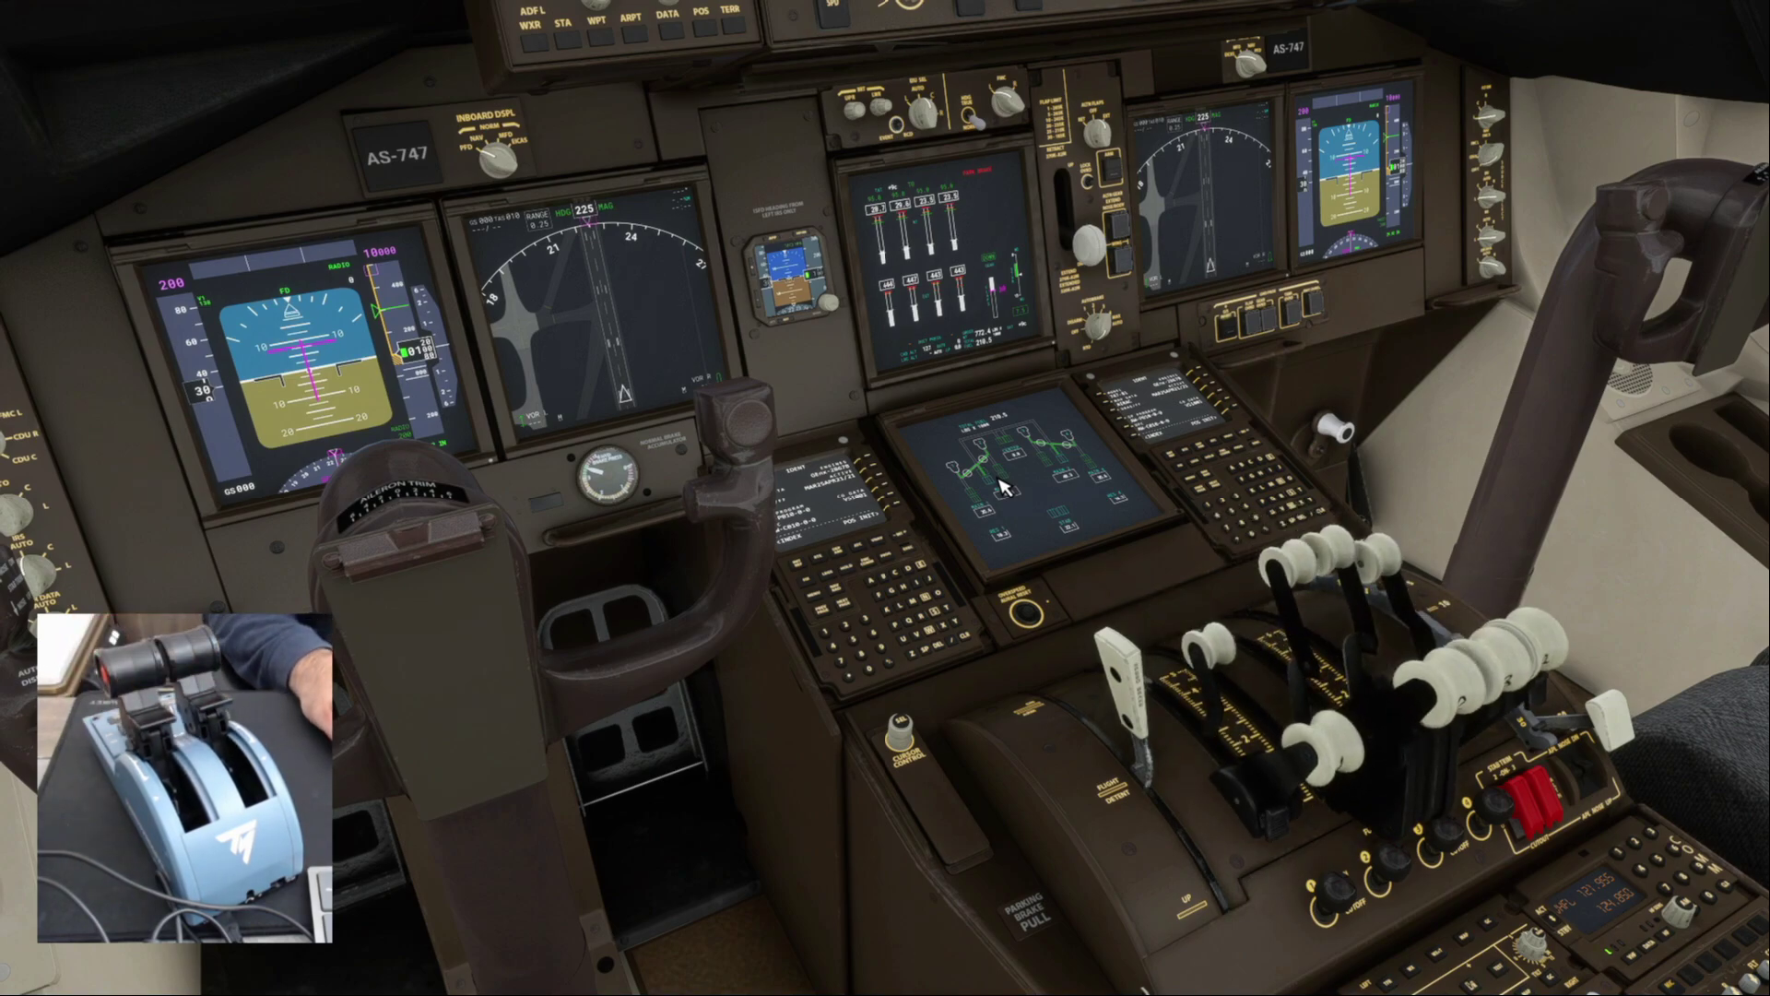
# Move the speed brake lever to 0% and check the 747 from the cockpit and external views
pyautogui.press('/')
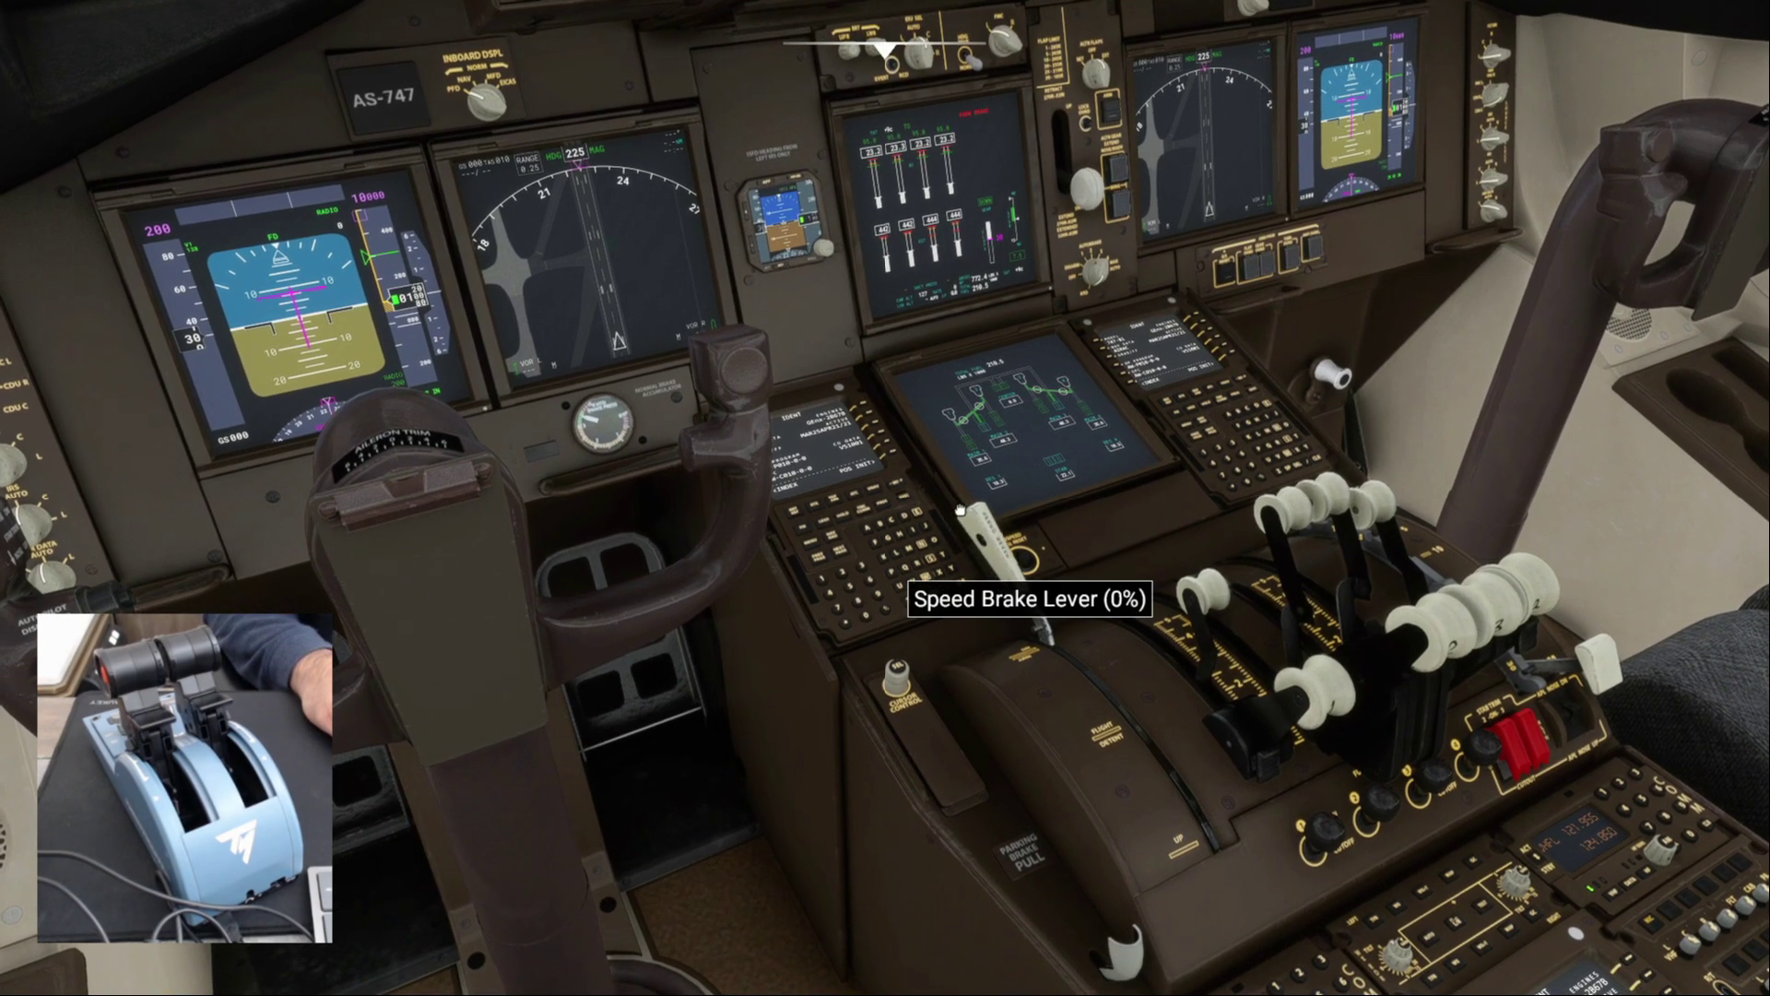
pyautogui.click(958, 509)
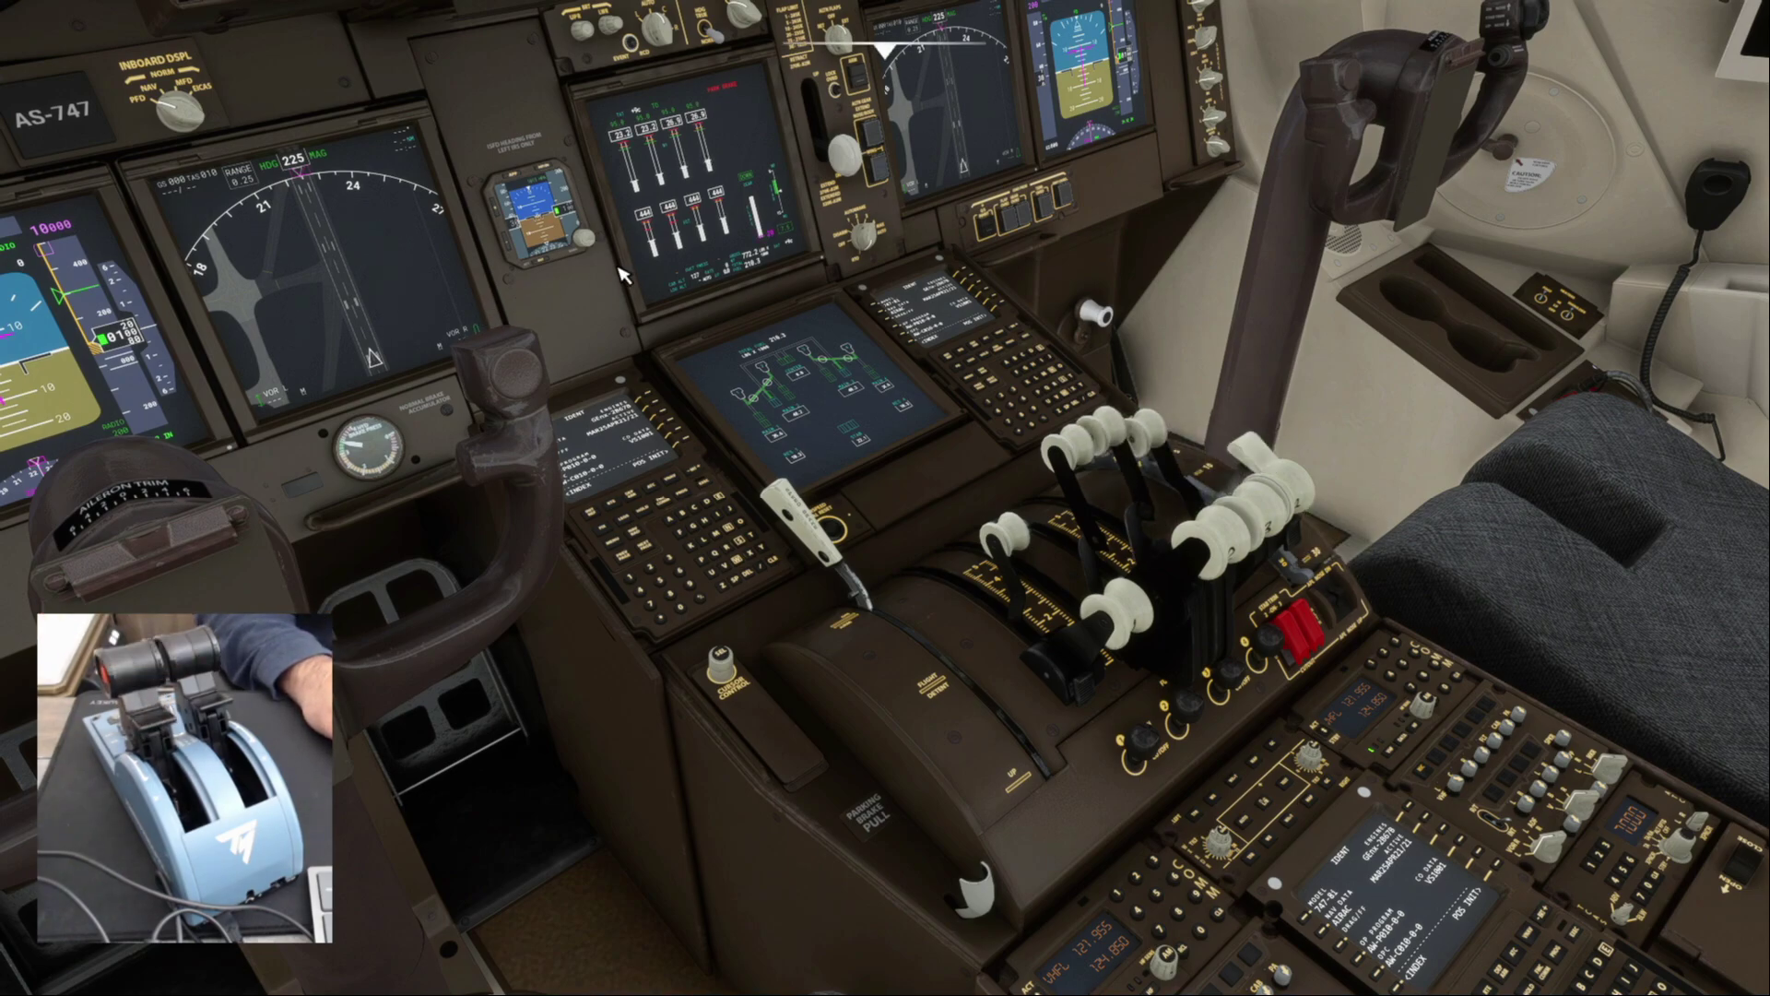
pyautogui.hotkey('ctrl', 'space')
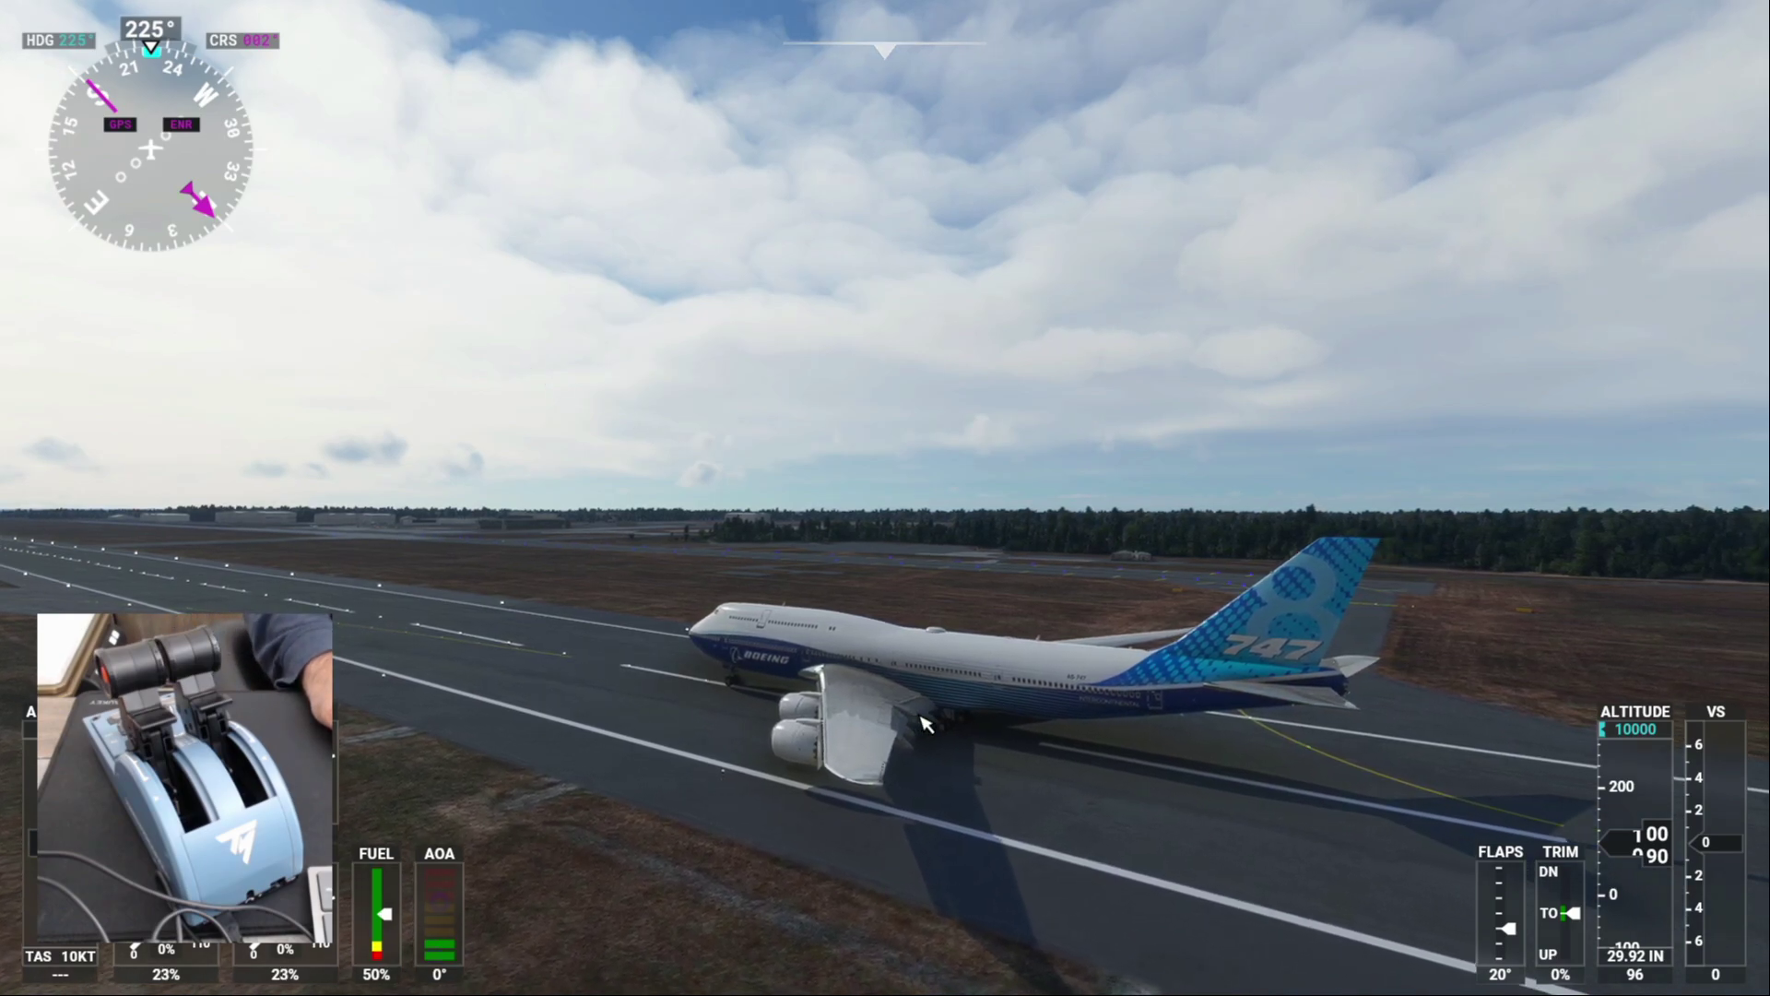
pyautogui.press('End')
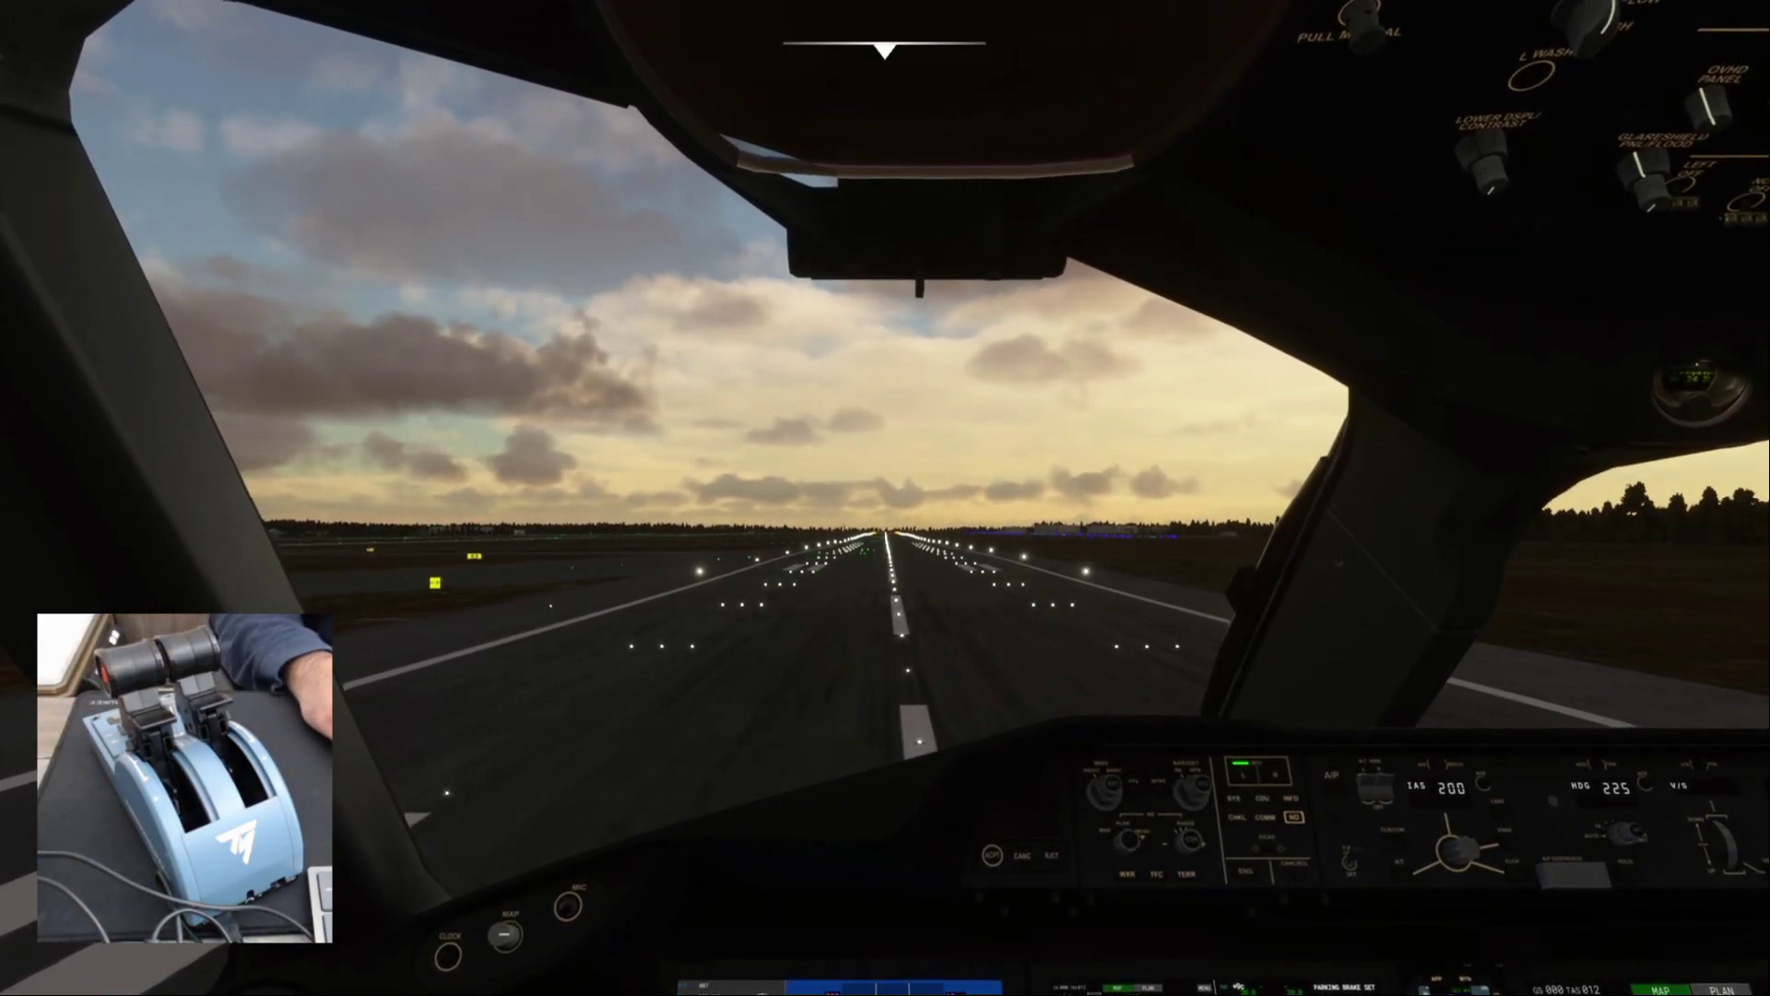
# Set the time of day to 15:47 in the weather settings and close them
pyautogui.moveTo(1182, 67)
pyautogui.click(1241, 93)
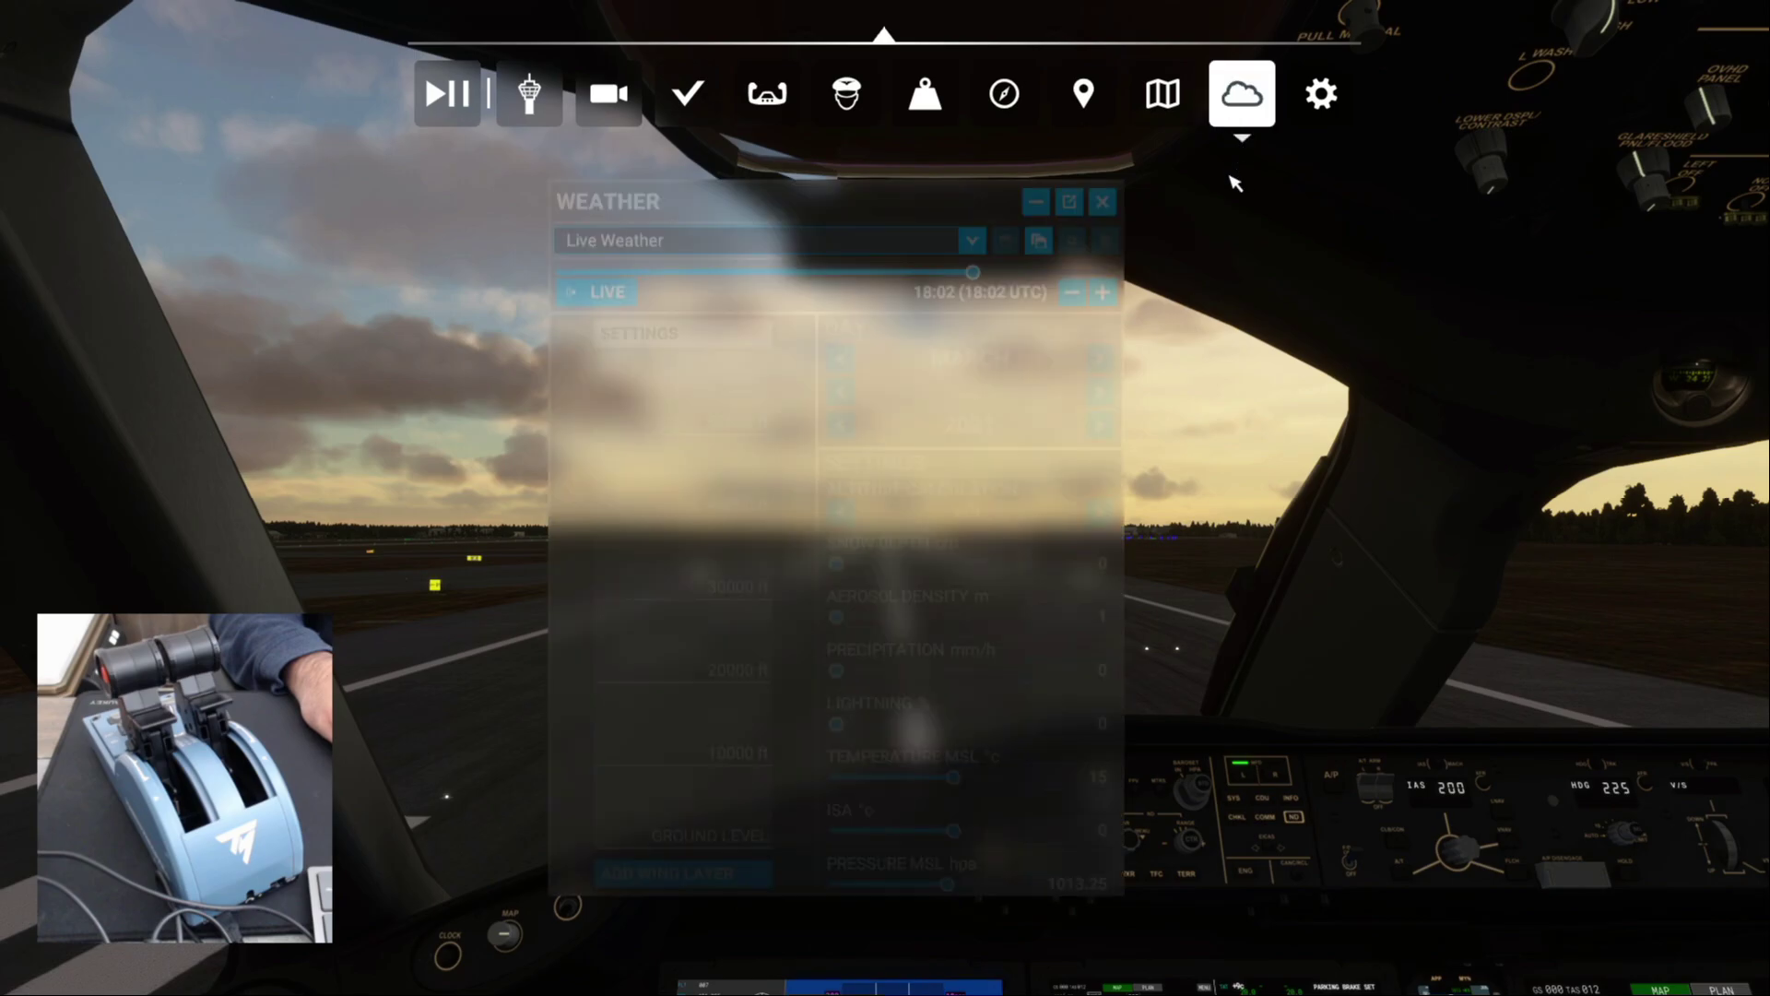
pyautogui.moveTo(973, 273); pyautogui.dragTo(928, 273)
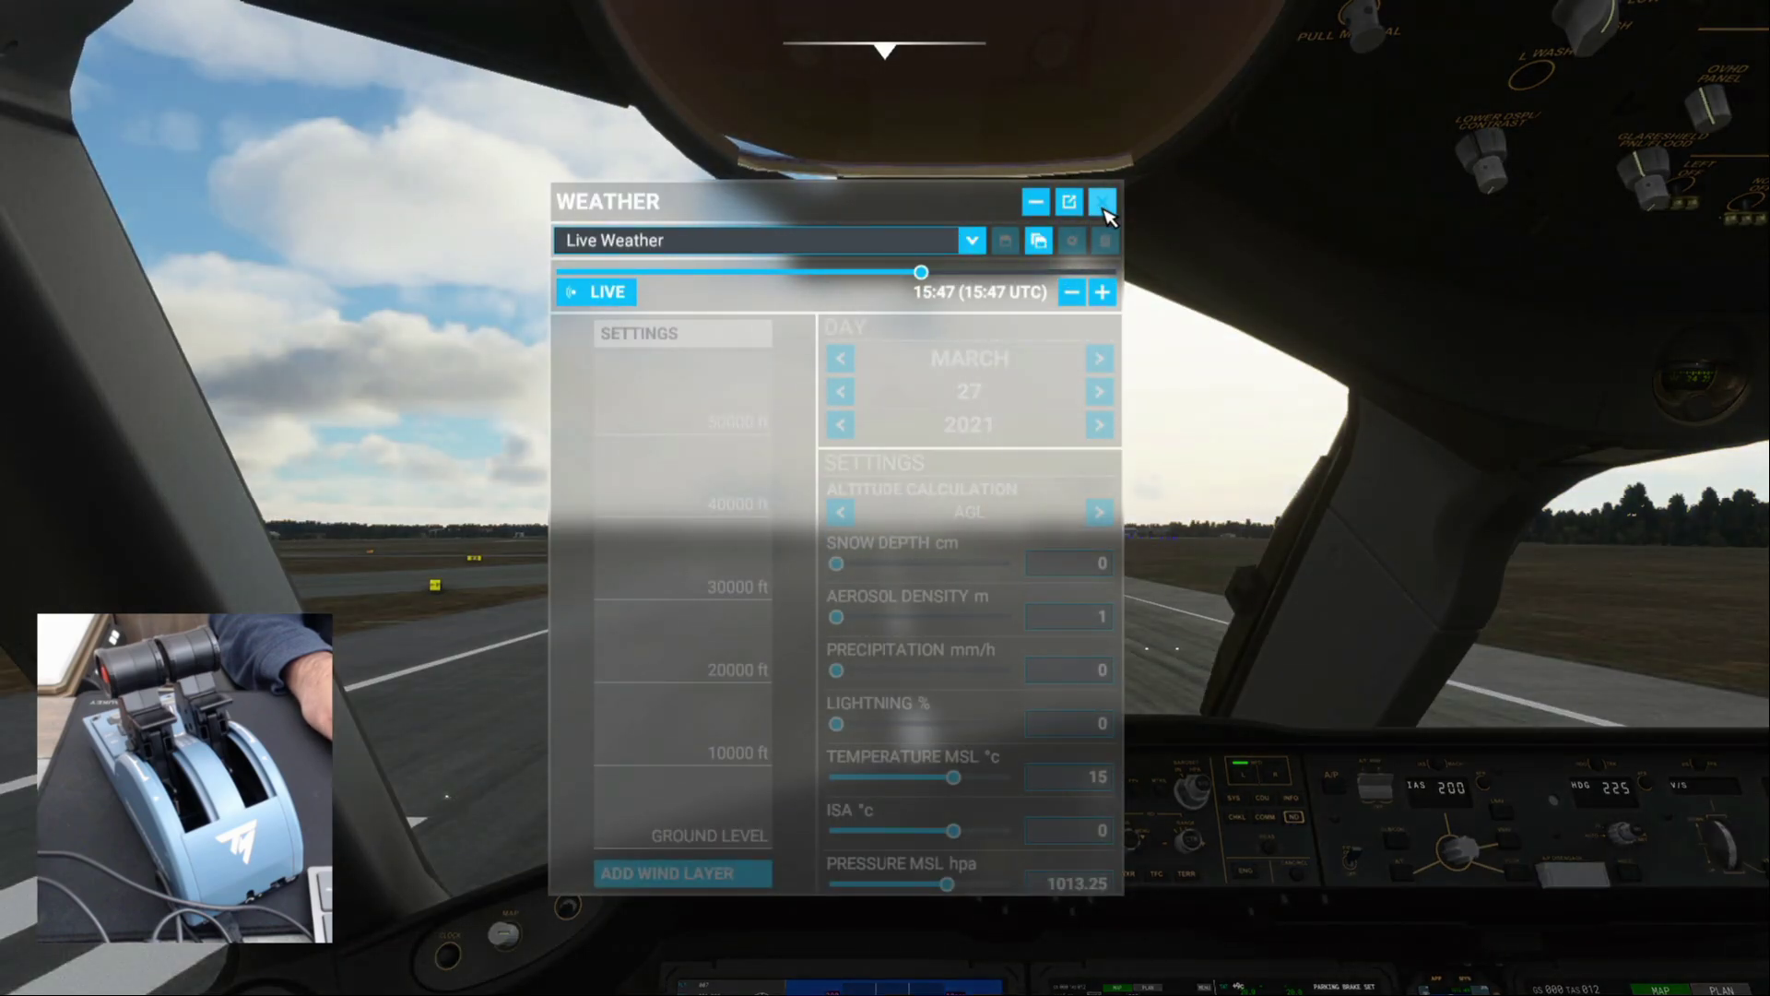
pyautogui.click(1102, 201)
# Examine the twin-engine Boeing's throttle levers and engine display in the cockpit, and the aircraft from outside
pyautogui.hotkey('alt', '2')
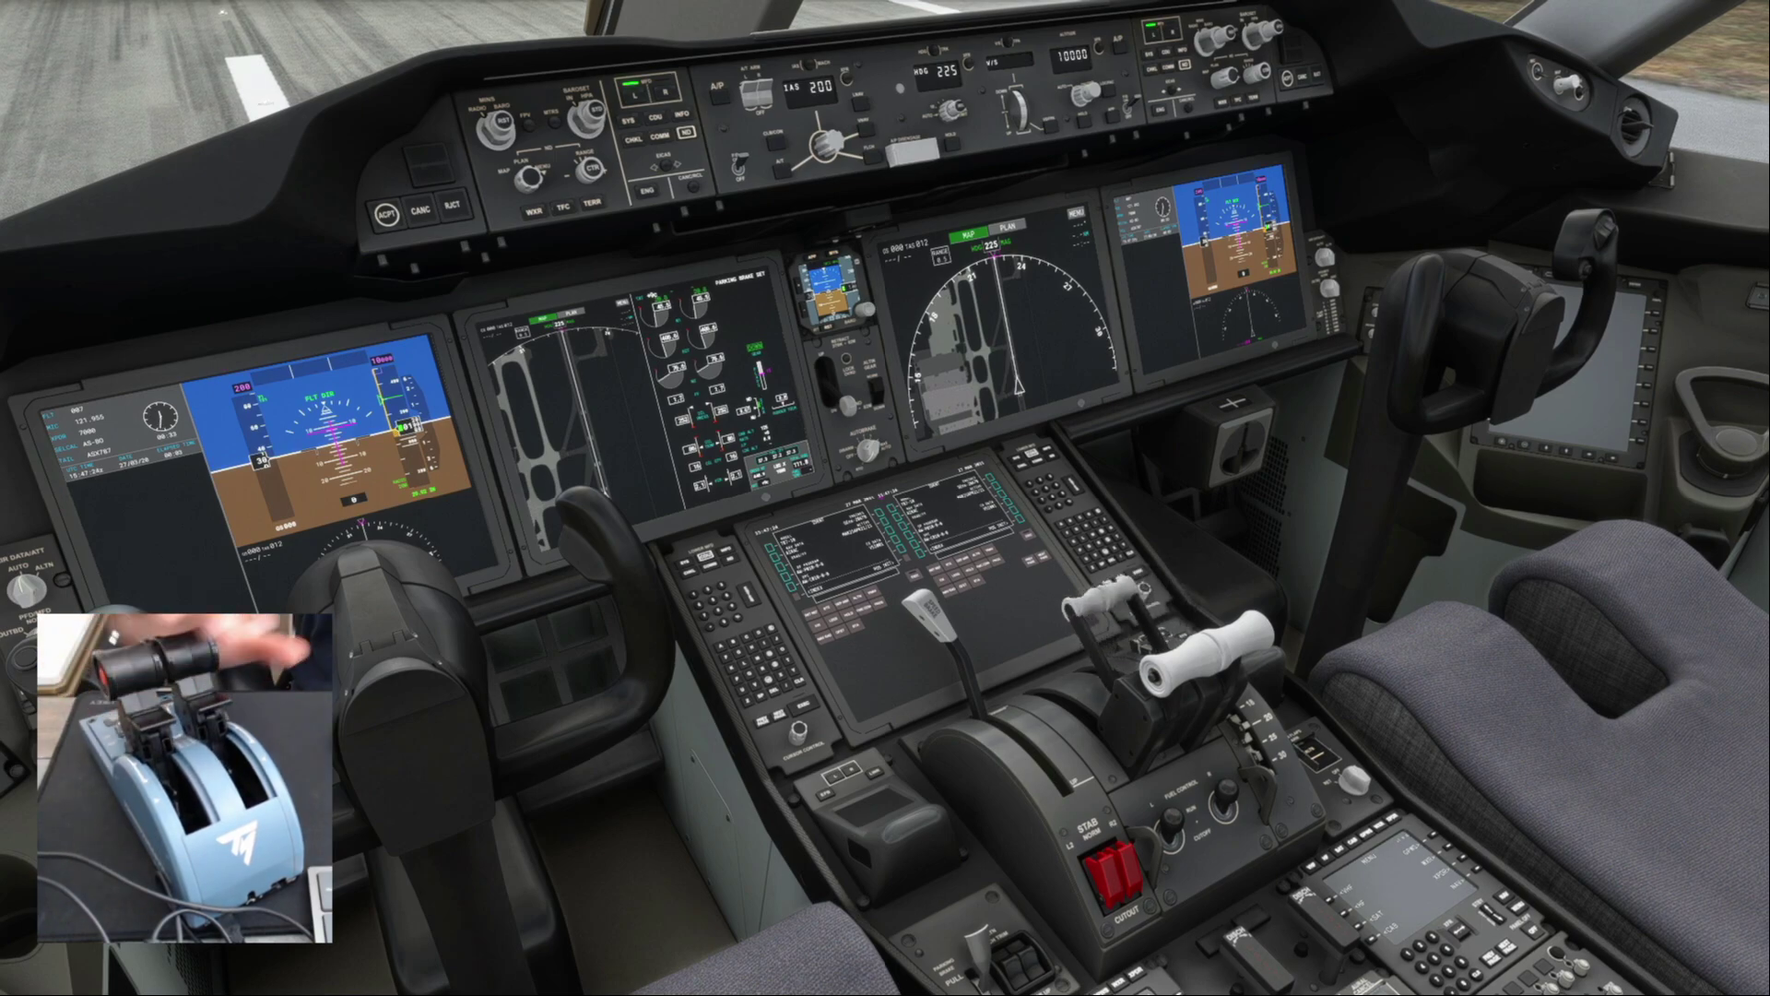
pyautogui.hotkey('ctrl', 'space')
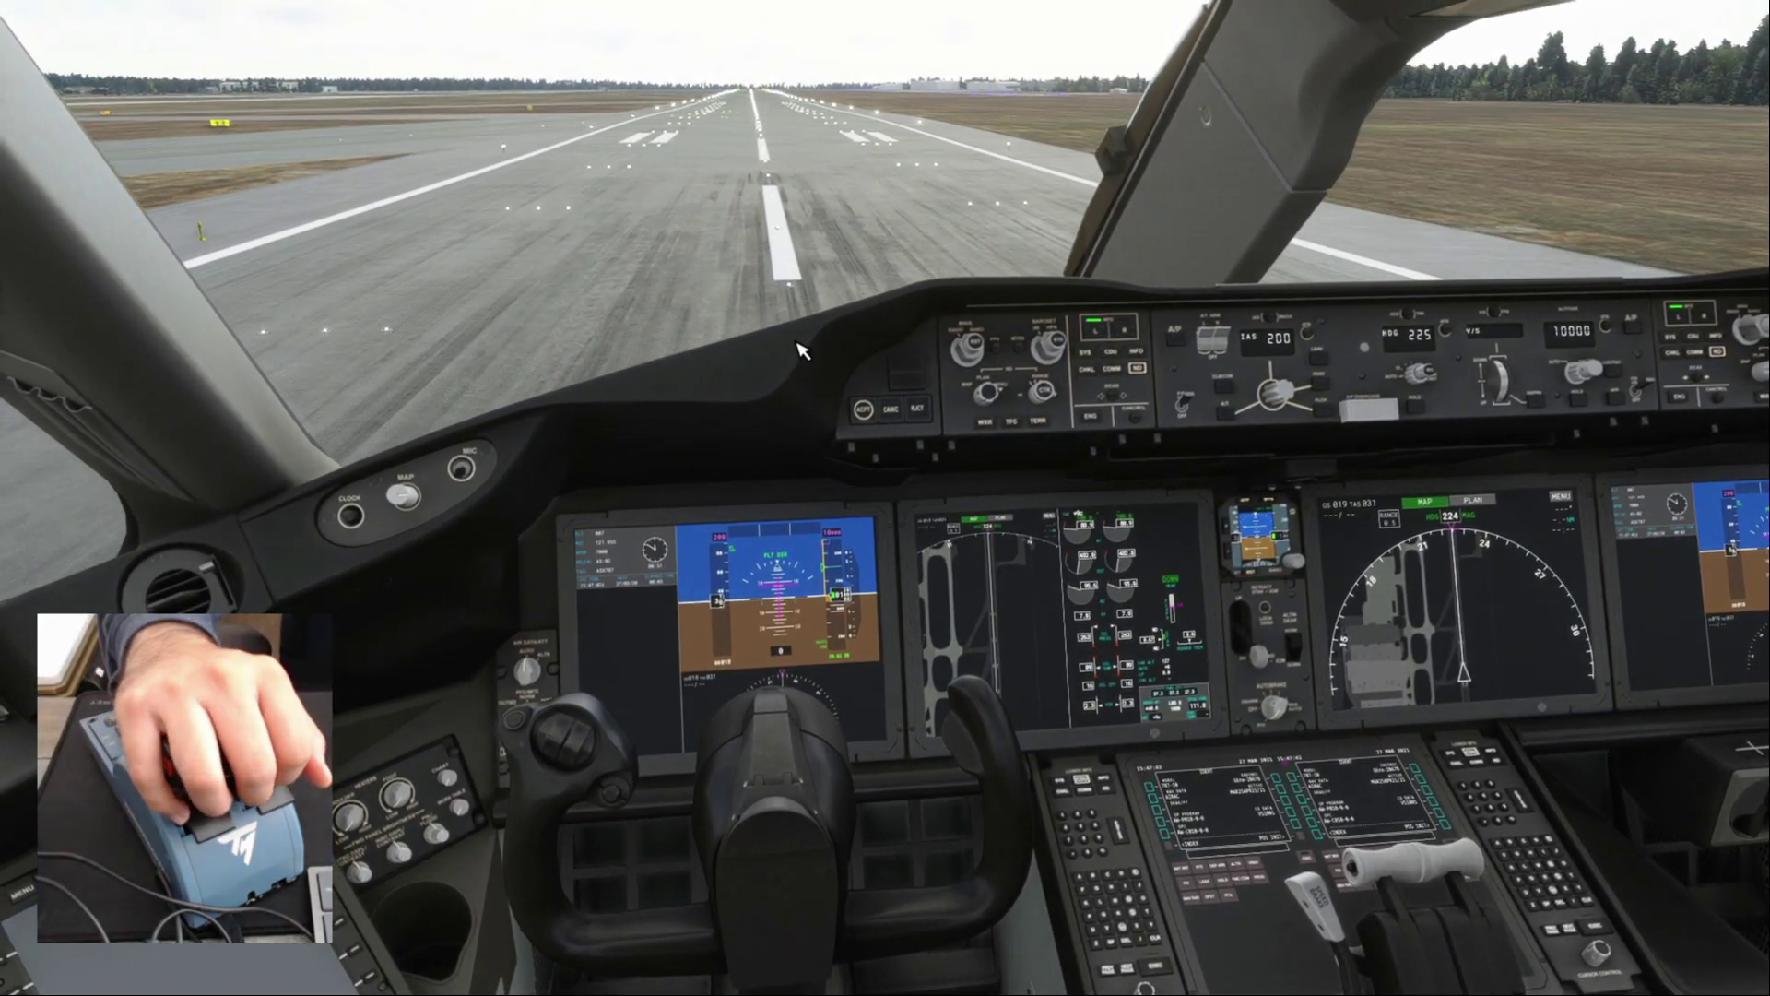
pyautogui.press('End')
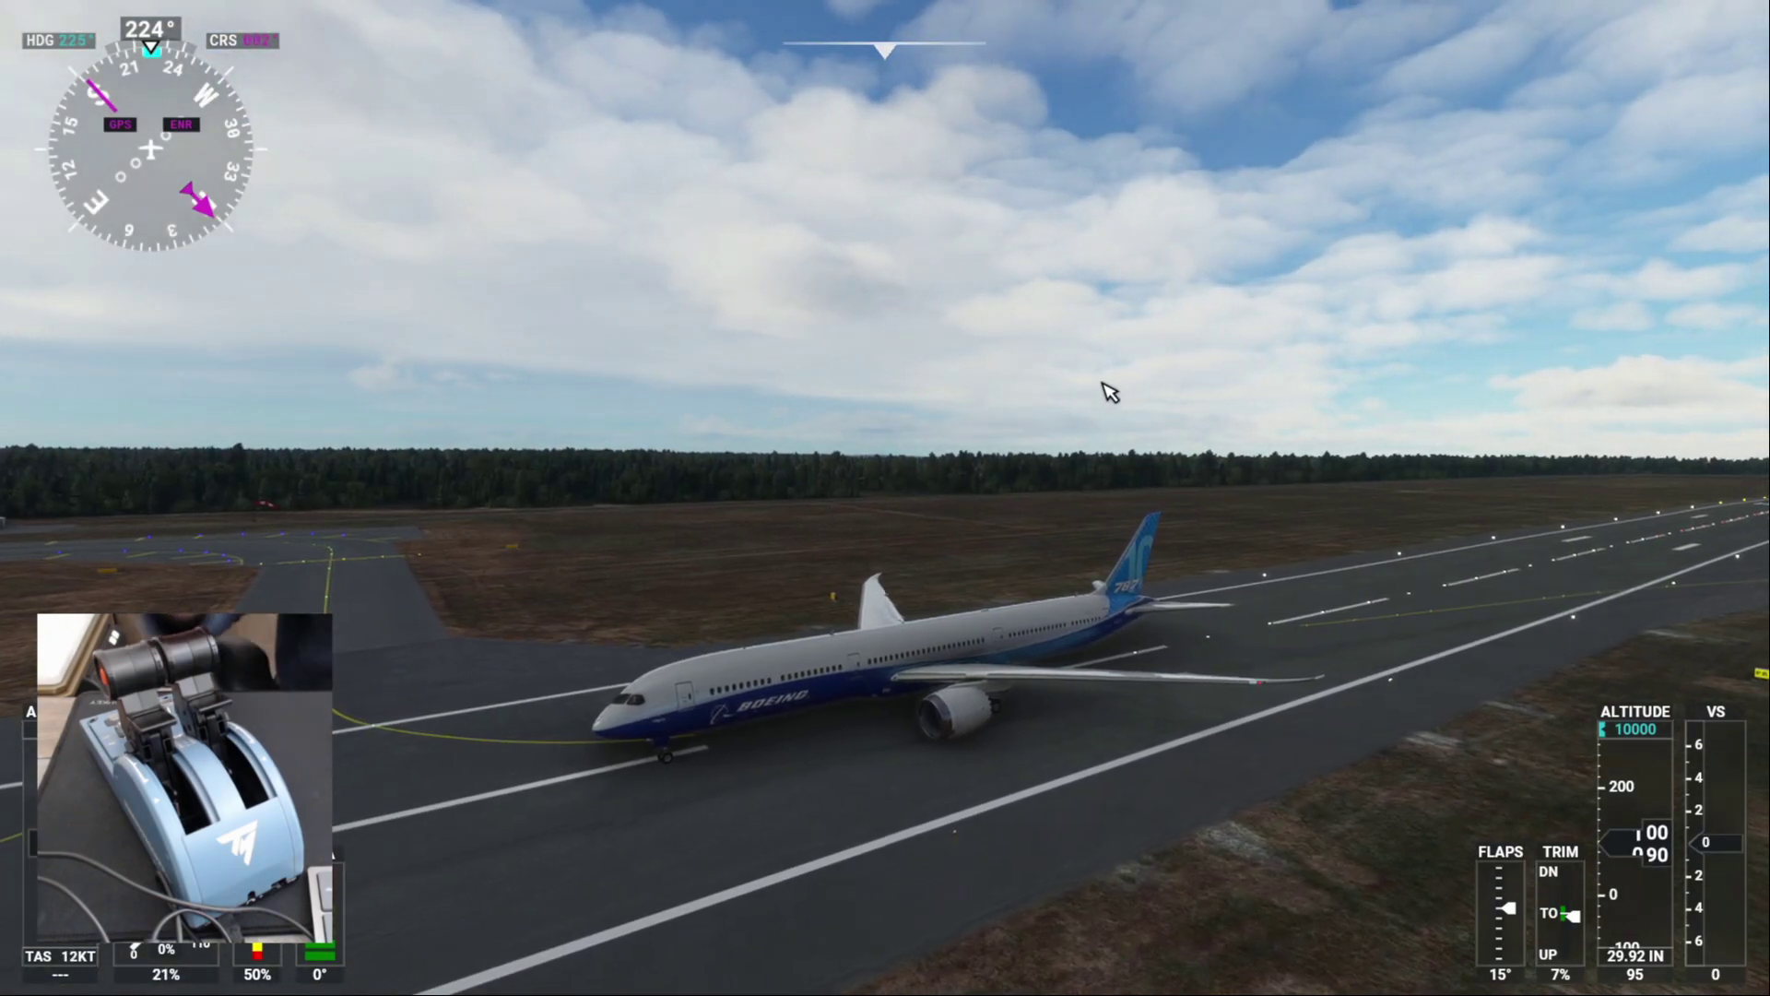
pyautogui.press('End')
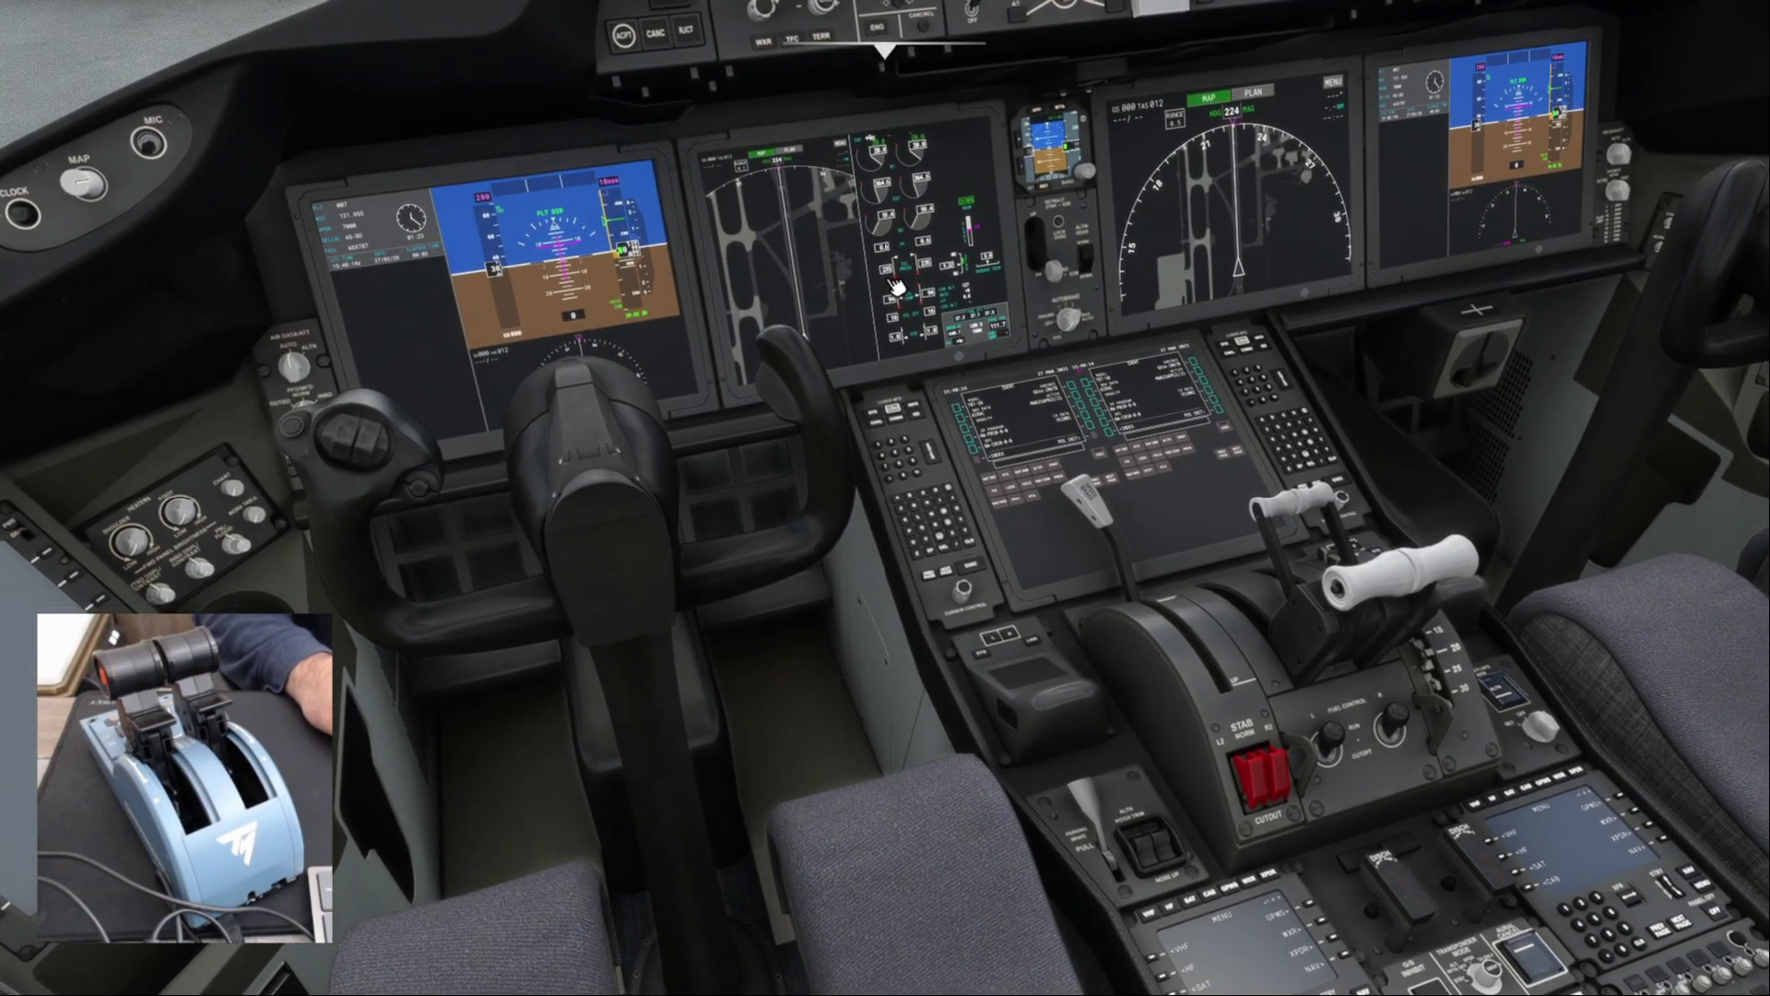
pyautogui.hotkey('ctrl', 'space')
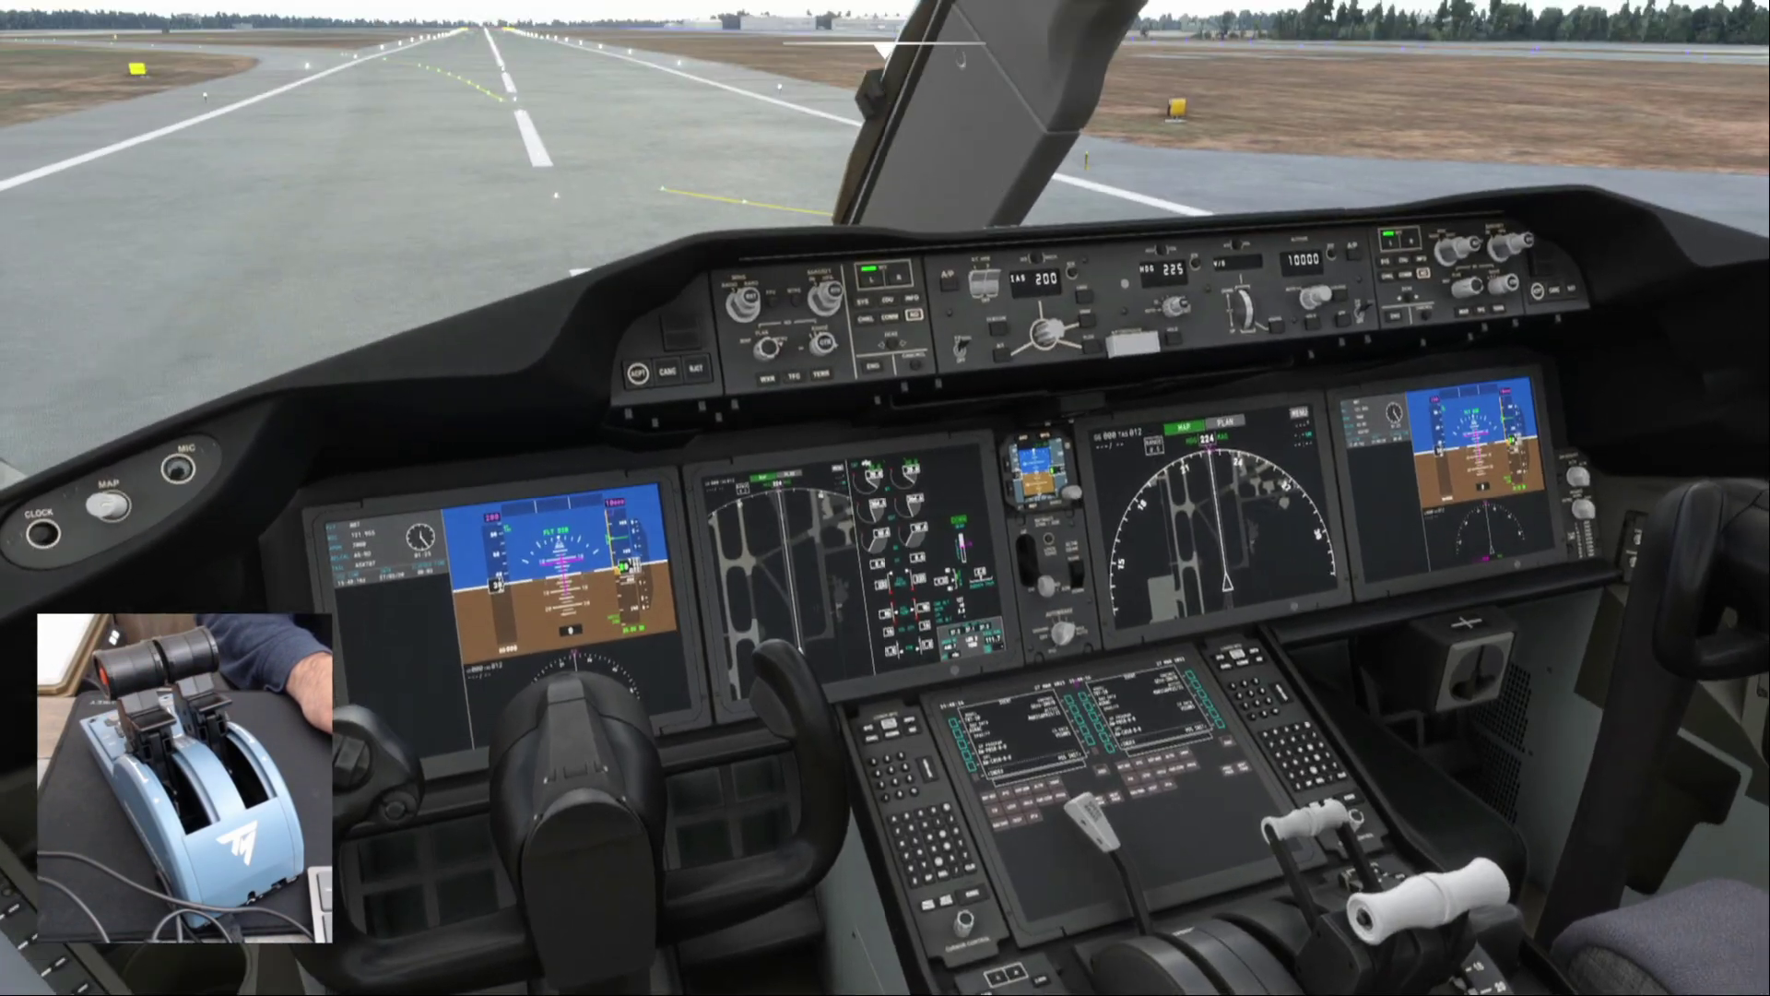